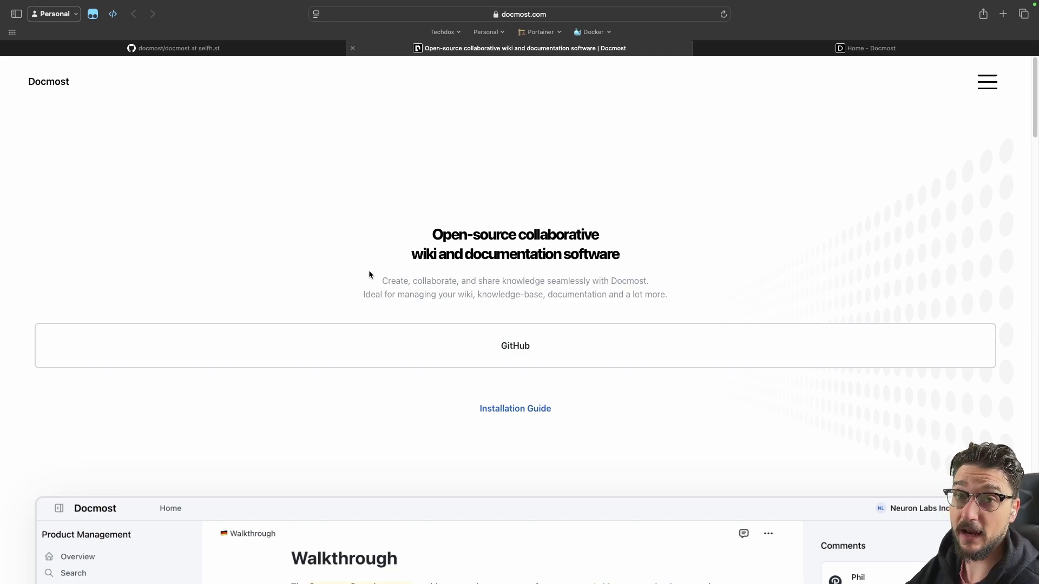
Step: Scroll through the Docmost features overview page
scroll(400, 323, down, 6)
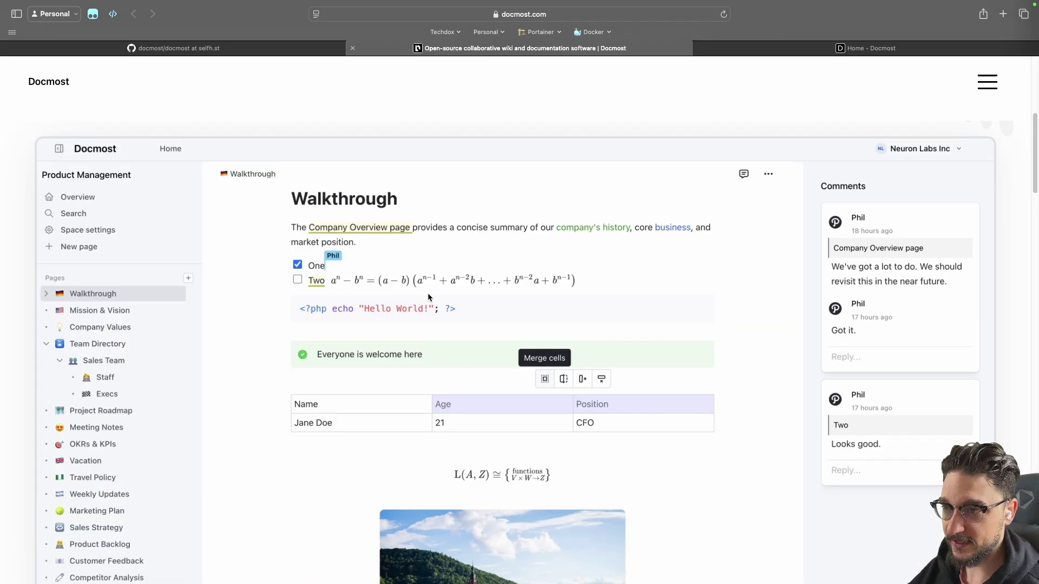
scroll(427, 297, down, 3)
scroll(428, 297, up, 3)
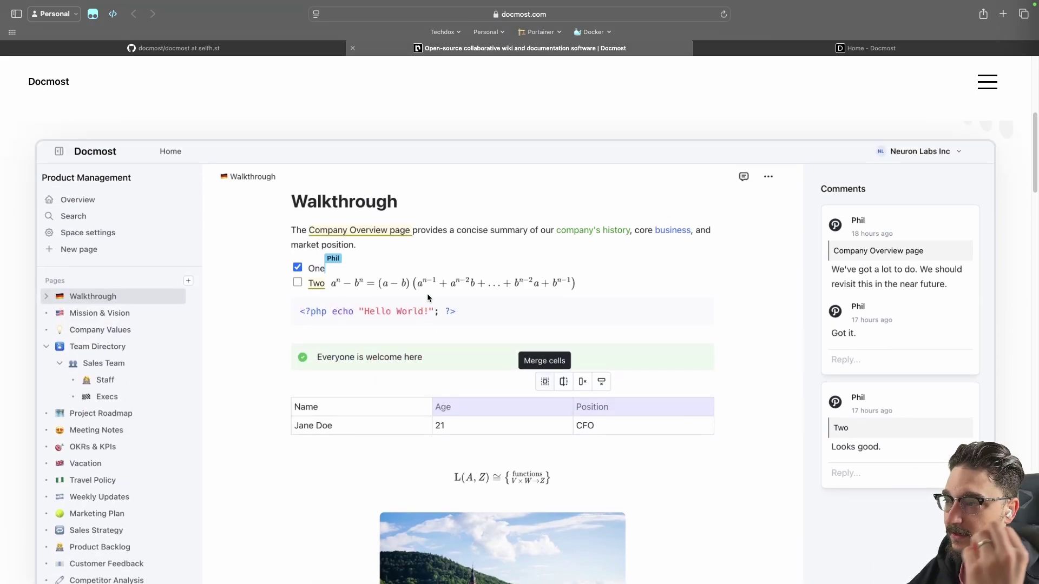
scroll(427, 297, down, 10)
scroll(427, 297, up, 2)
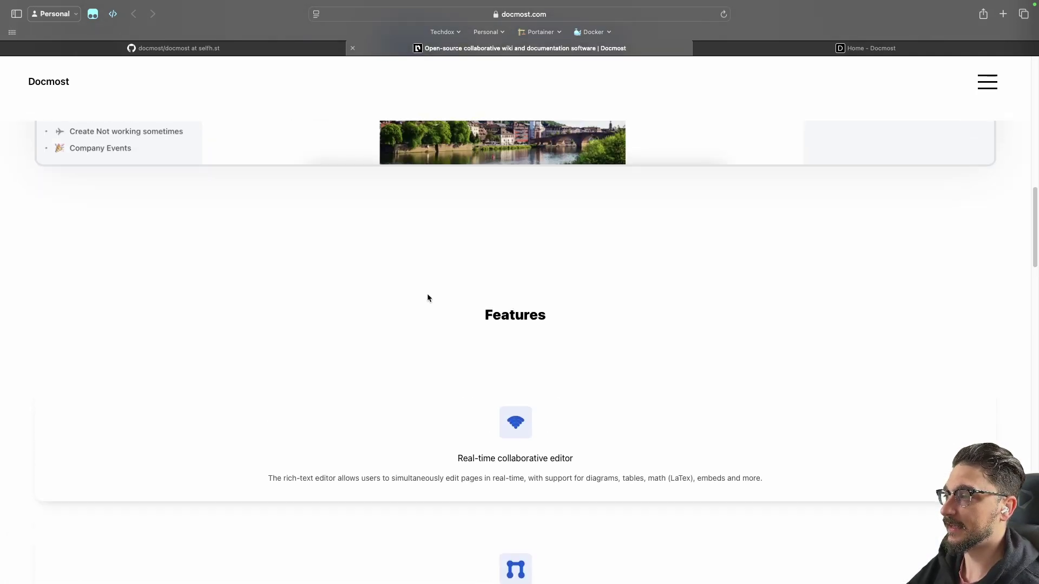
scroll(426, 297, down, 3)
scroll(477, 335, up, 3)
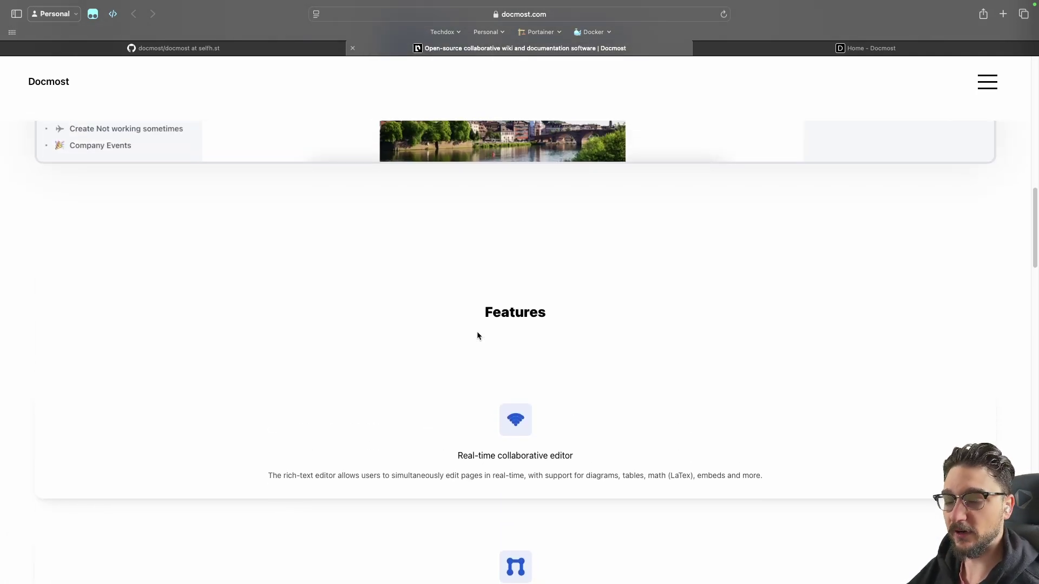
scroll(477, 335, up, 8)
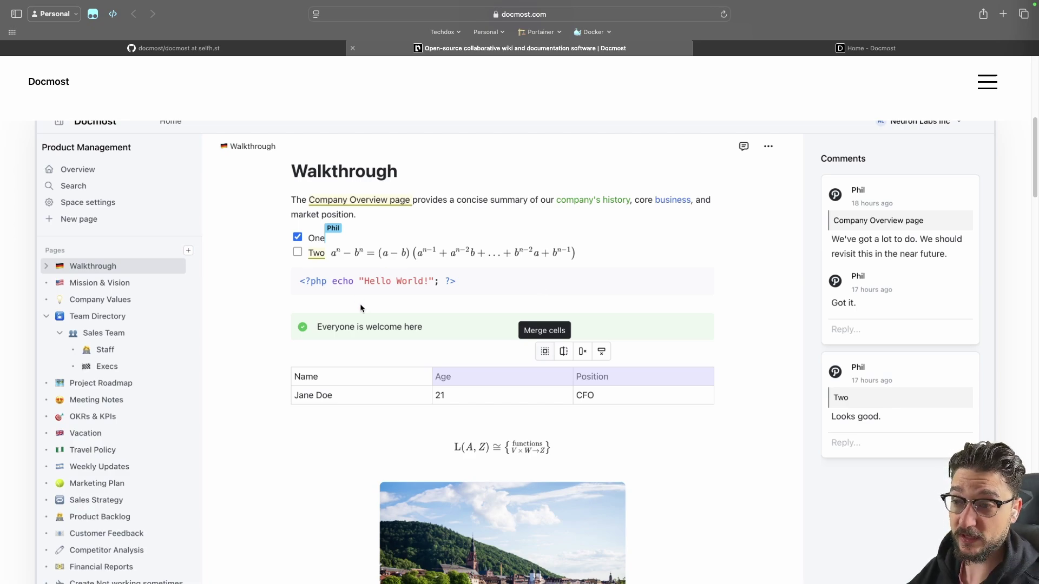
scroll(358, 306, up, 2)
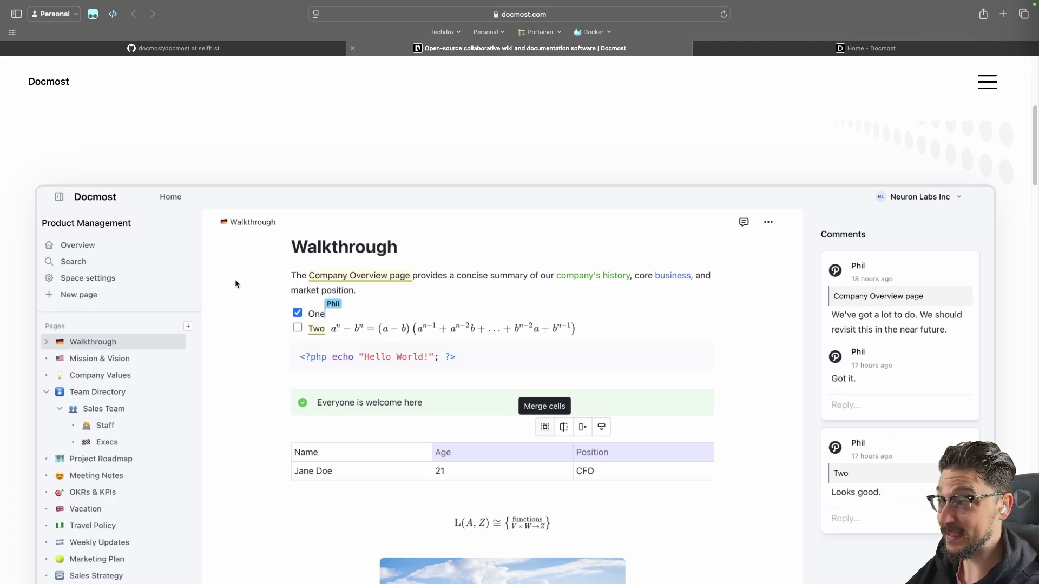
scroll(242, 277, down, 1)
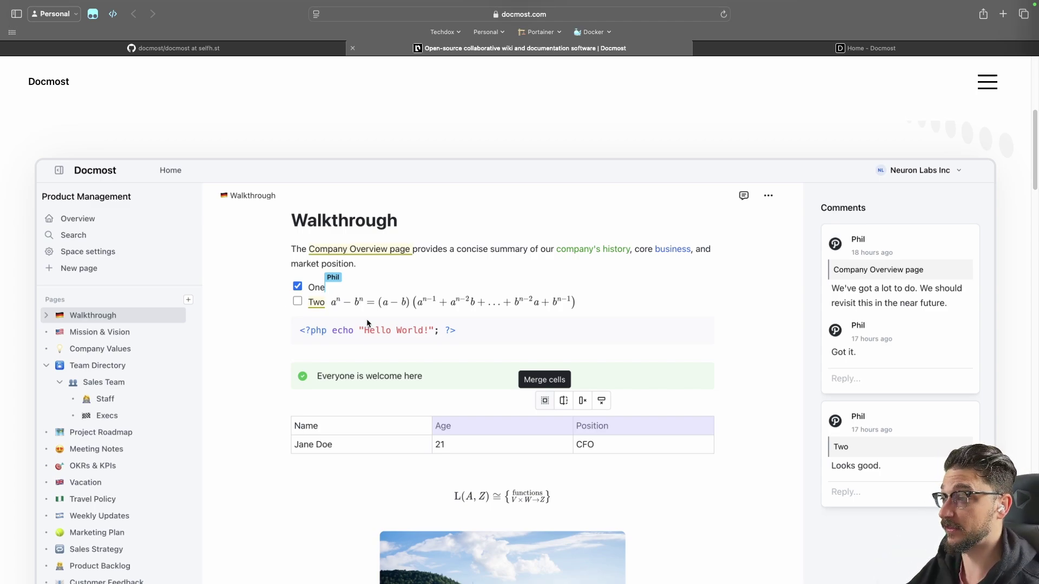
scroll(421, 365, down, 10)
drag(379, 382, 588, 404)
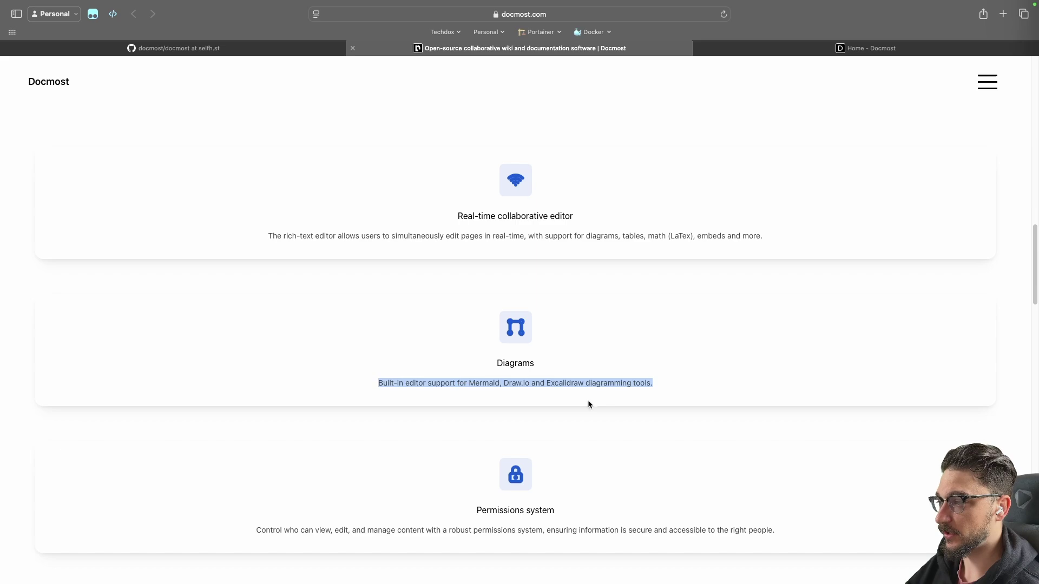
scroll(496, 431, down, 8)
Step: Highlight and clear parts of the Permissions, Spaces and Groups descriptions
drag(280, 289, 494, 297)
click(387, 299)
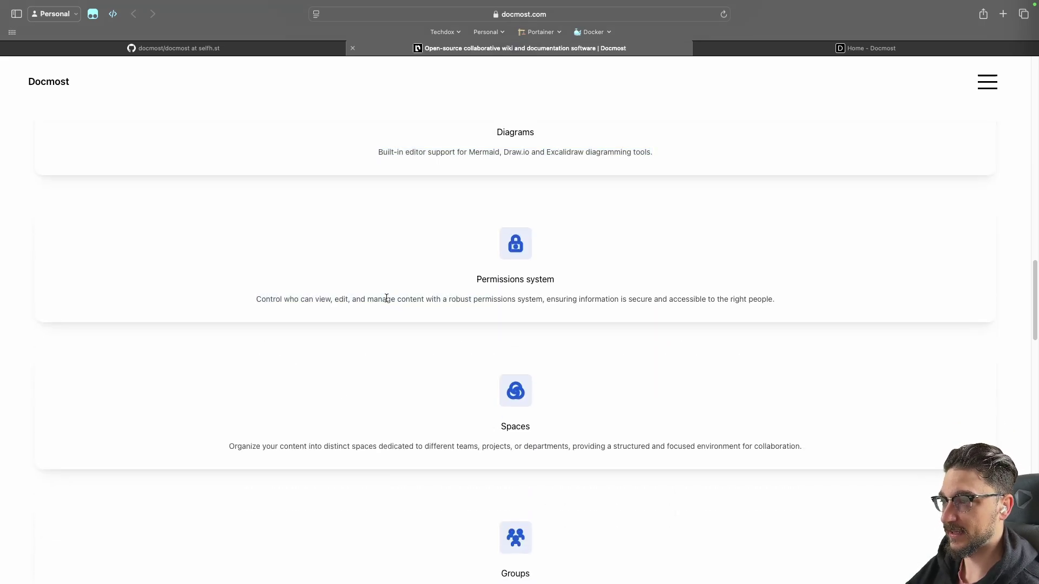
drag(774, 299, 494, 301)
click(495, 301)
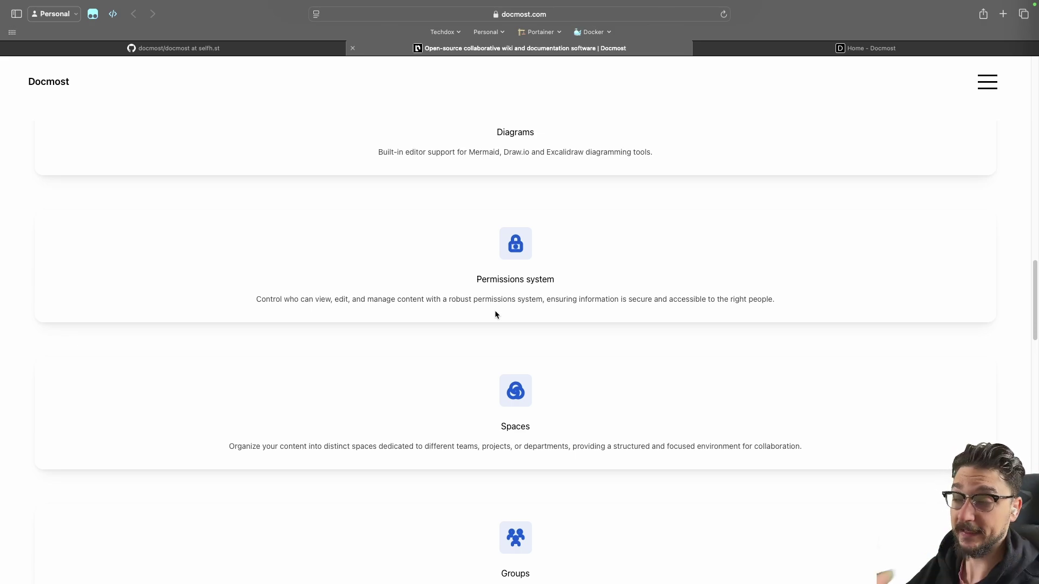
scroll(494, 312, down, 3)
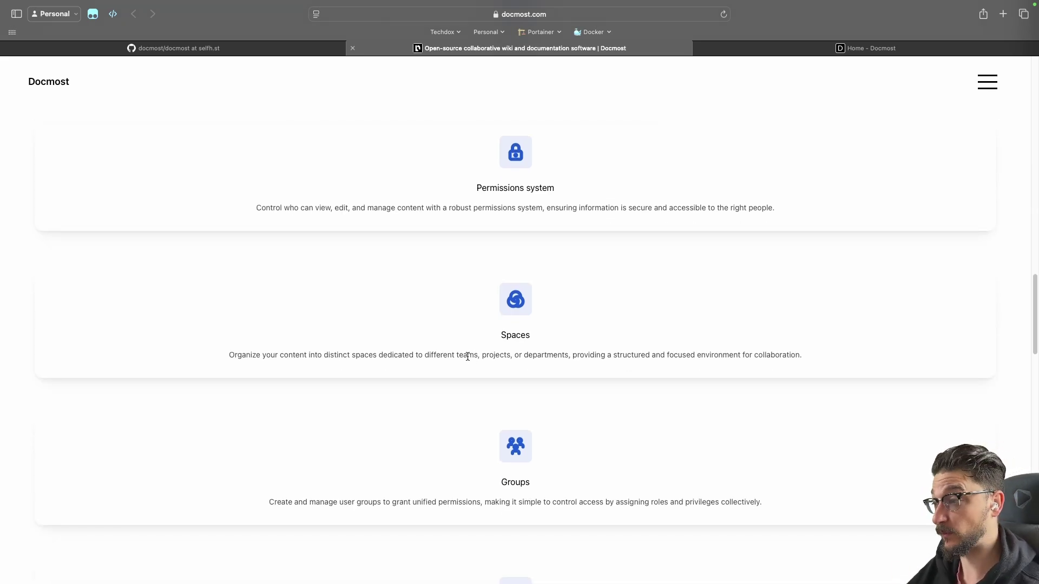
drag(431, 355, 557, 355)
click(535, 354)
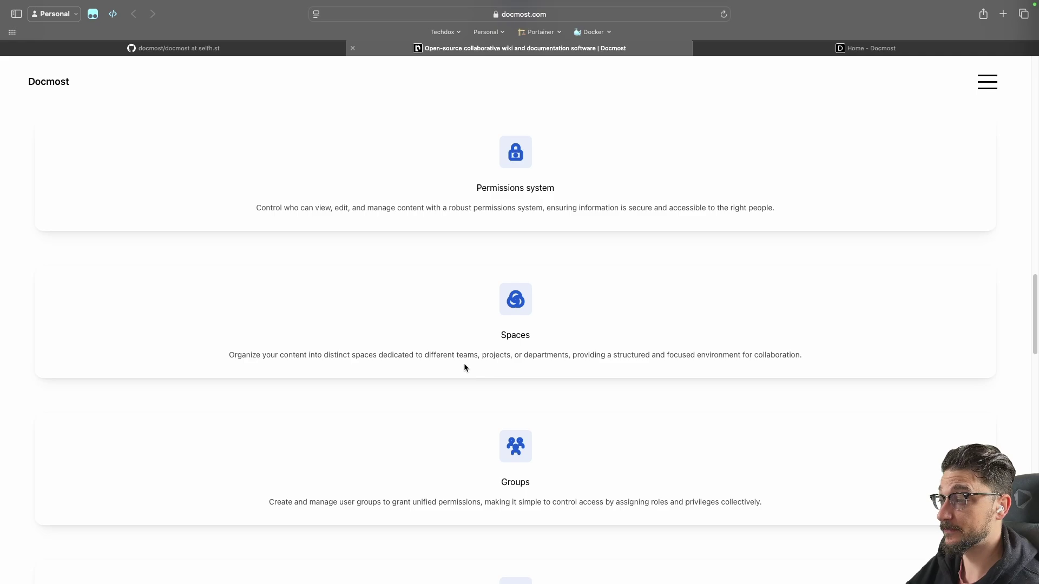
scroll(463, 363, down, 8)
drag(308, 233, 557, 233)
click(575, 243)
Step: Highlight and clear the Comment system description on the features page
scroll(575, 244, up, 4)
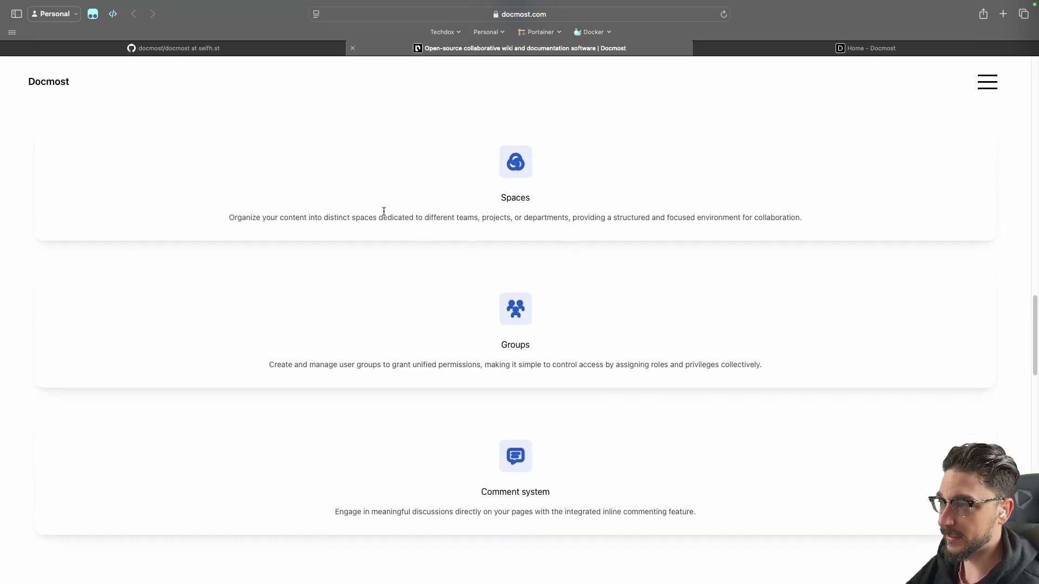
scroll(419, 382, down, 3)
drag(422, 290, 268, 291)
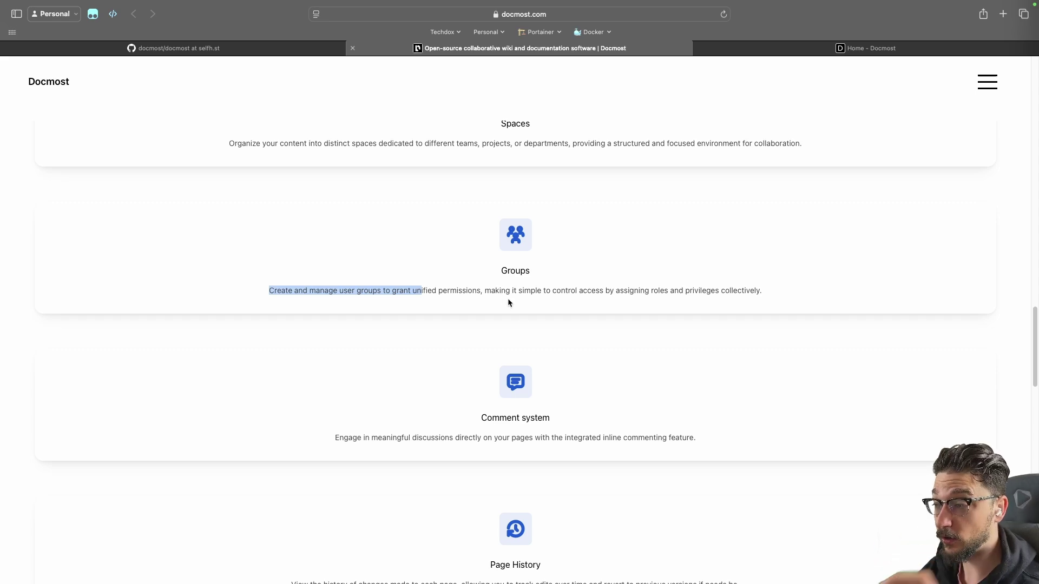
scroll(502, 356, down, 3)
scroll(459, 350, down, 3)
drag(351, 273, 615, 273)
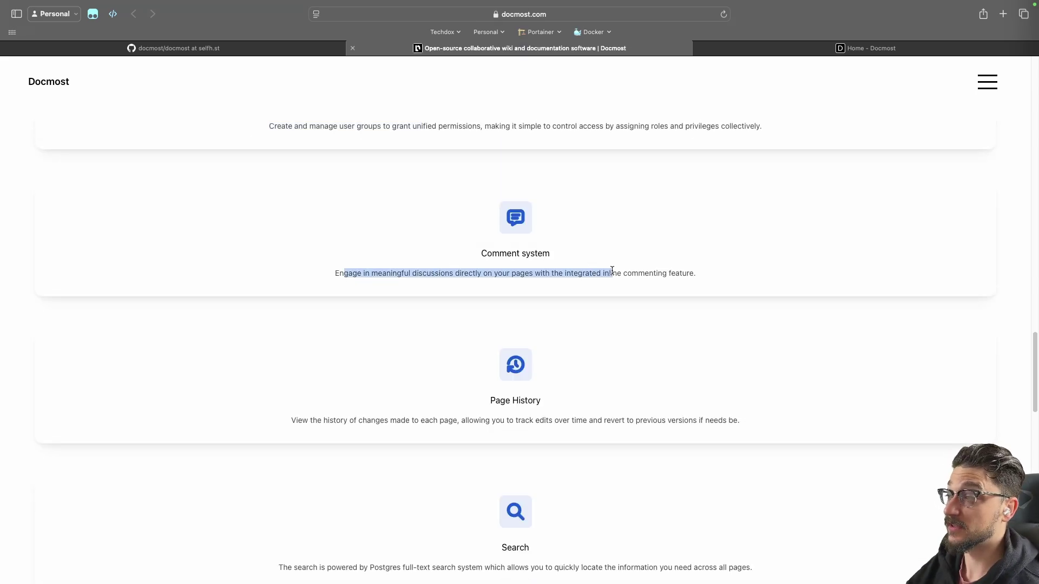
click(617, 273)
drag(694, 273, 442, 274)
click(351, 278)
triple_click(341, 277)
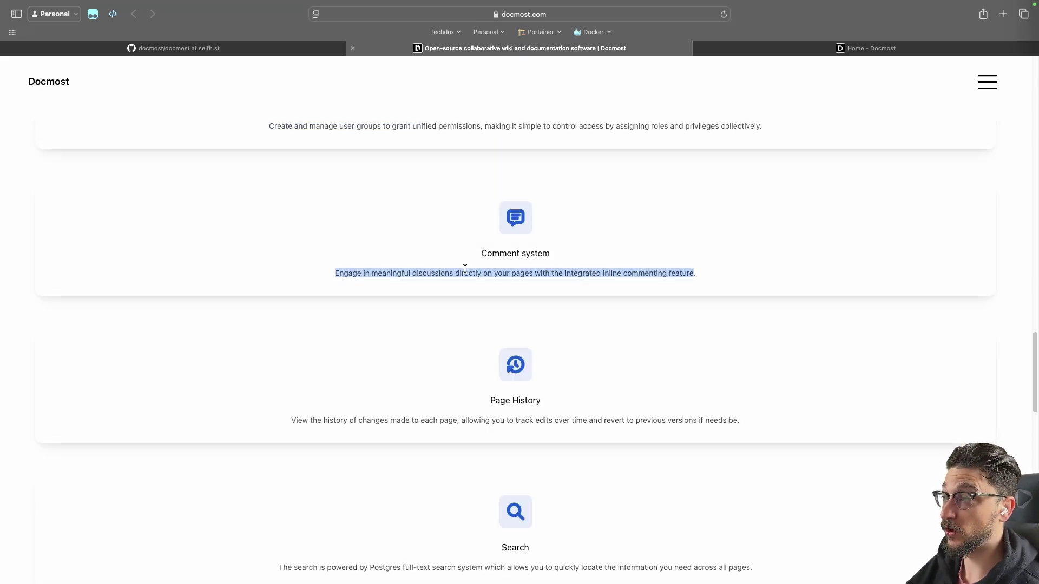
click(465, 269)
Step: Scroll further down the features page
scroll(406, 268, up, 1)
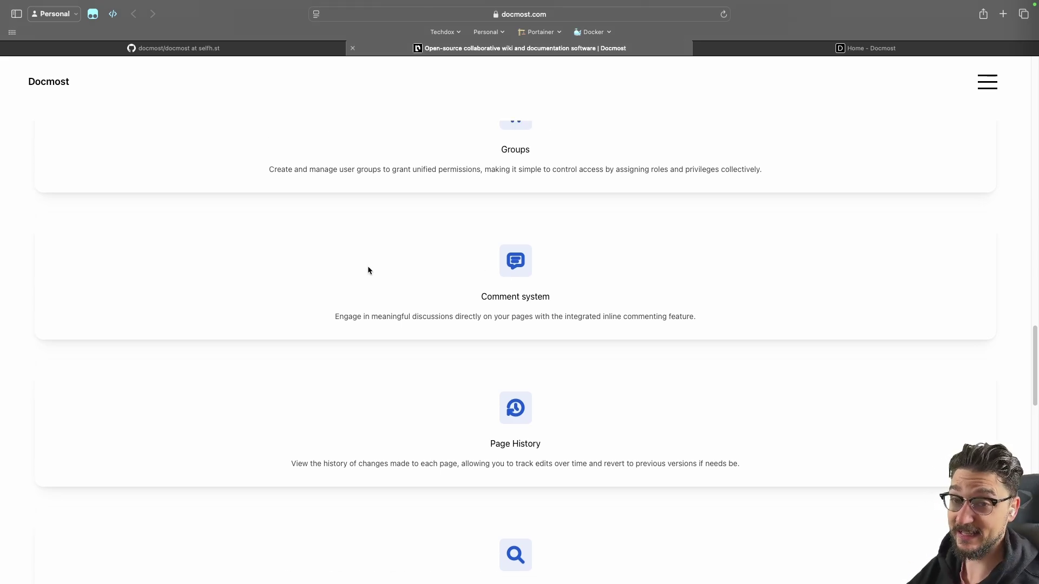
scroll(438, 346, down, 3)
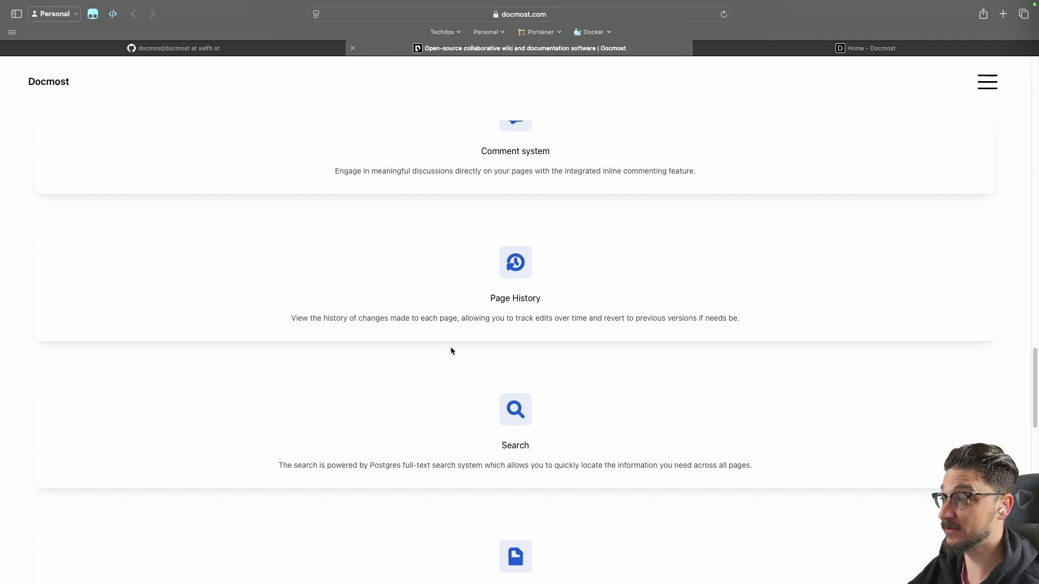
scroll(487, 349, down, 3)
scroll(539, 400, down, 4)
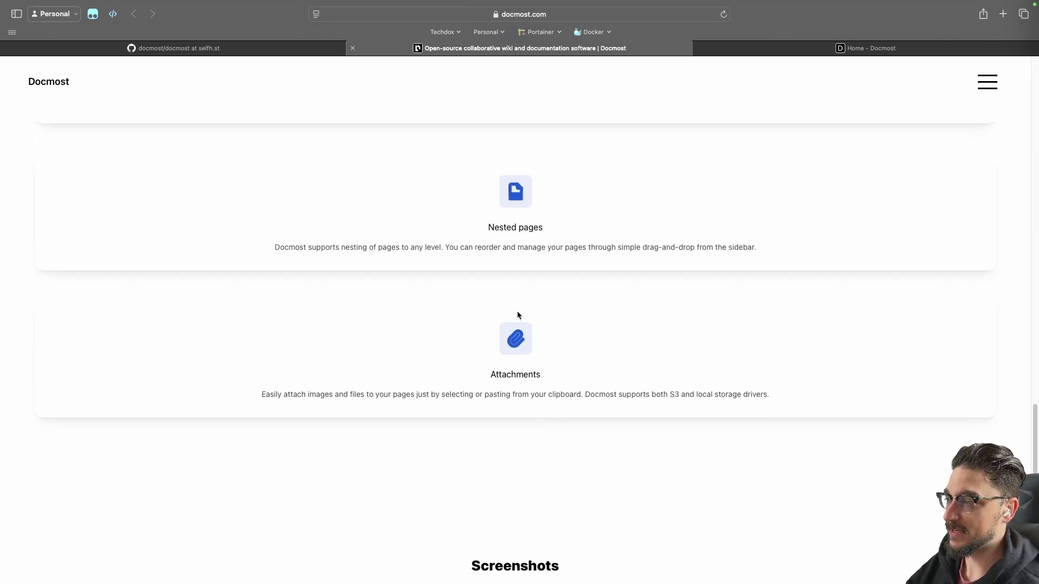
scroll(539, 367, up, 2)
scroll(541, 367, down, 2)
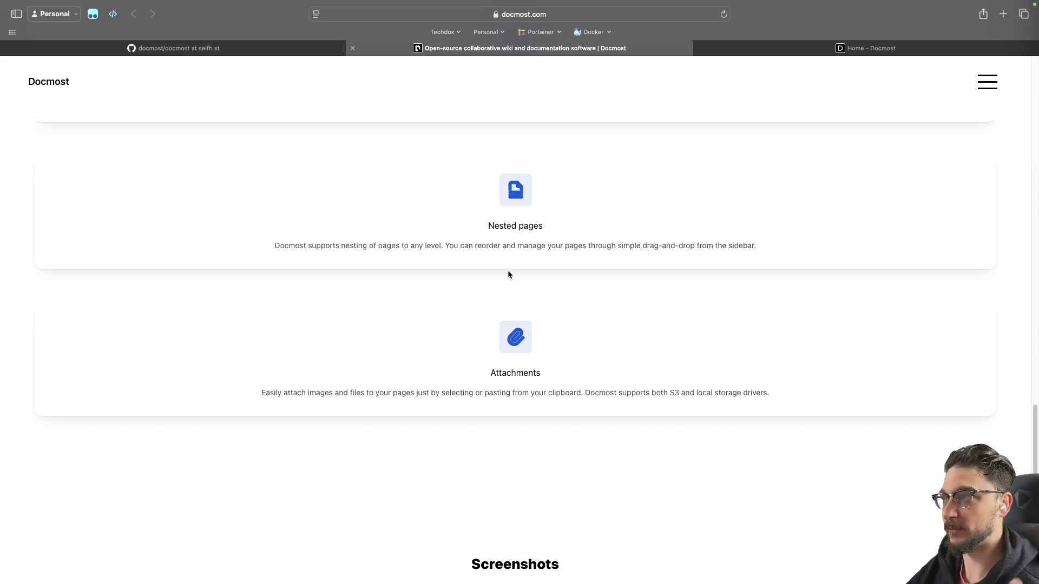
scroll(530, 338, down, 4)
Step: Switch to the self-hosted Docmost home, check its address, zoom in and check the account menu
key(ctrl+Tab)
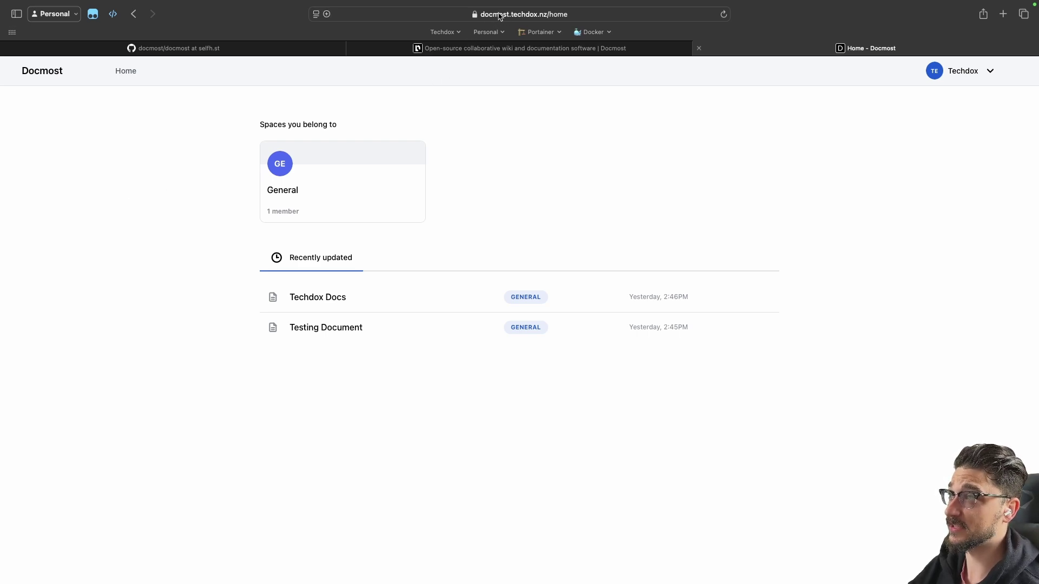
click(517, 20)
click(132, 297)
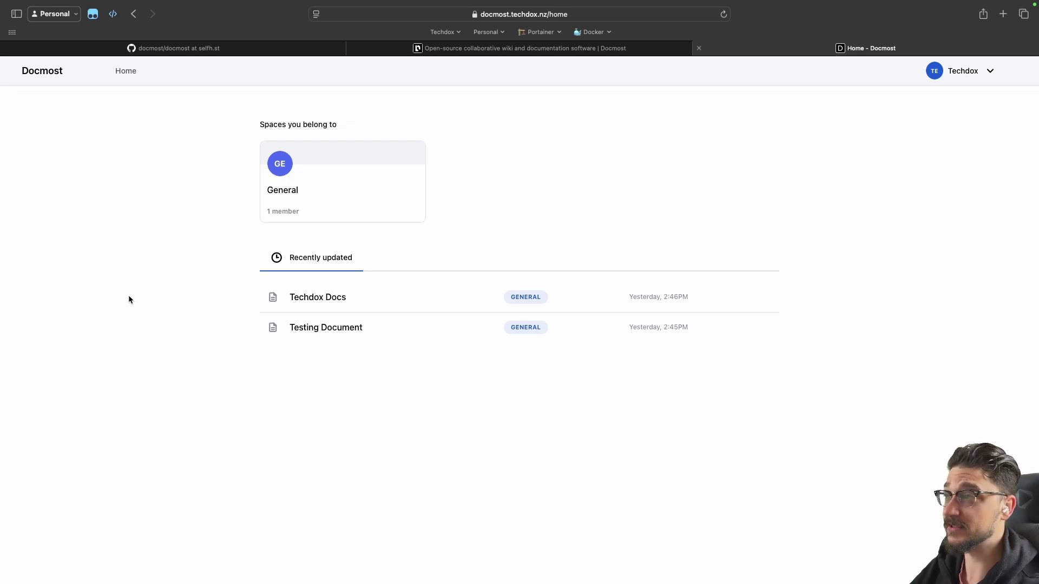
key(super+equal)
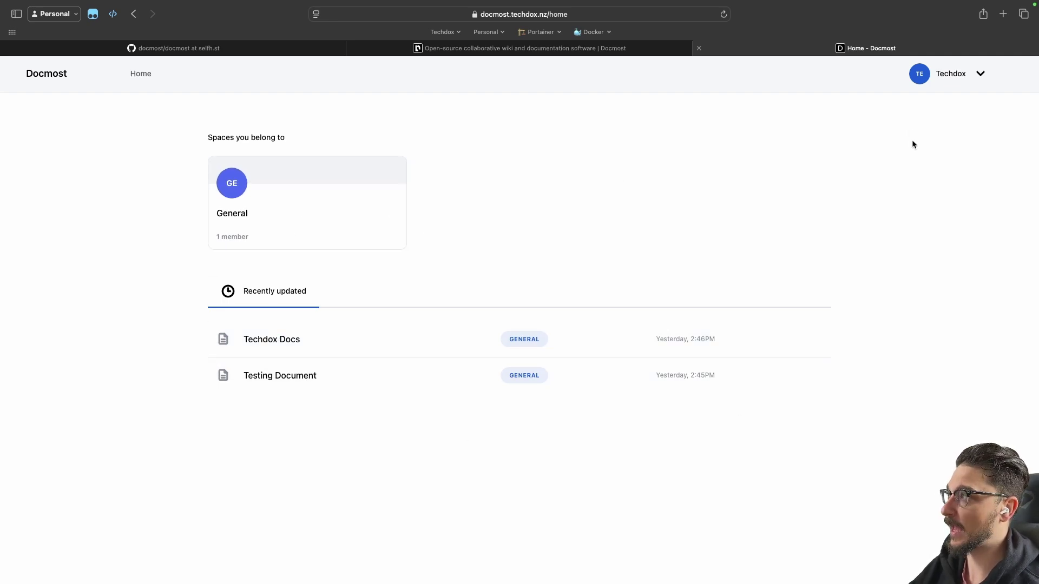
click(979, 75)
click(538, 201)
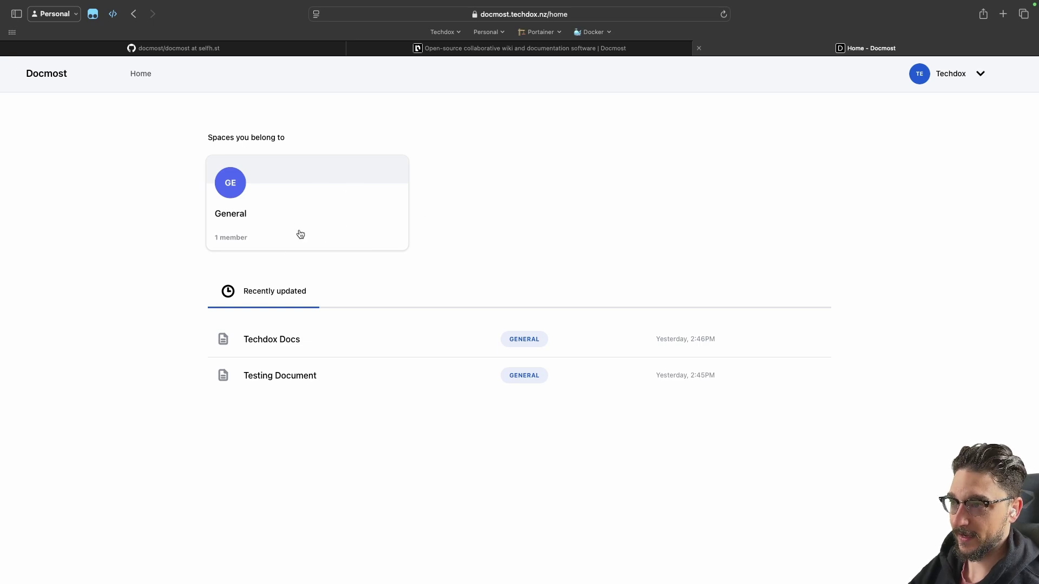
Step: Open the General space and expand, then collapse, the Techdox Docs page tree
click(280, 219)
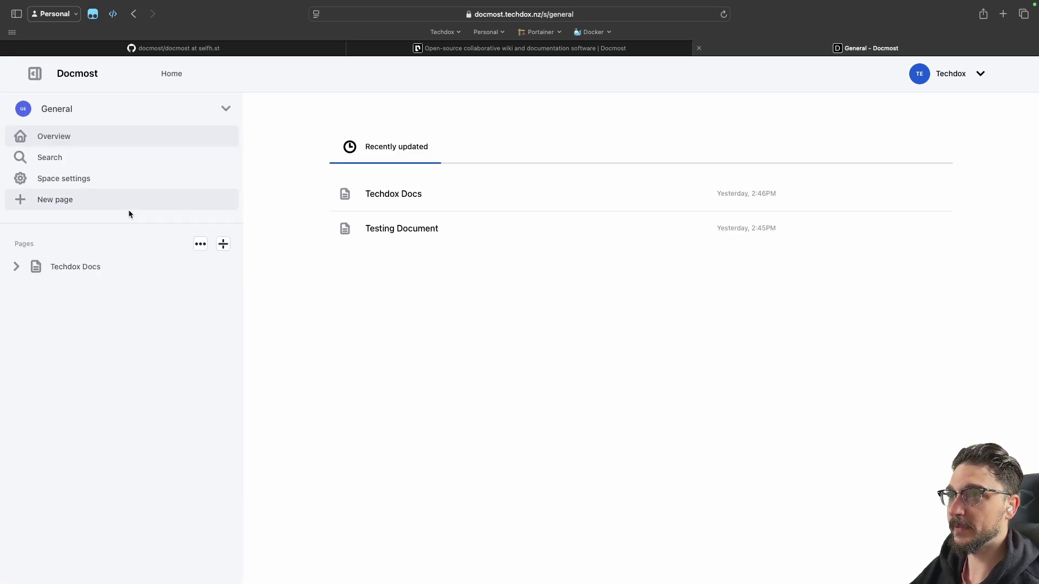
click(15, 267)
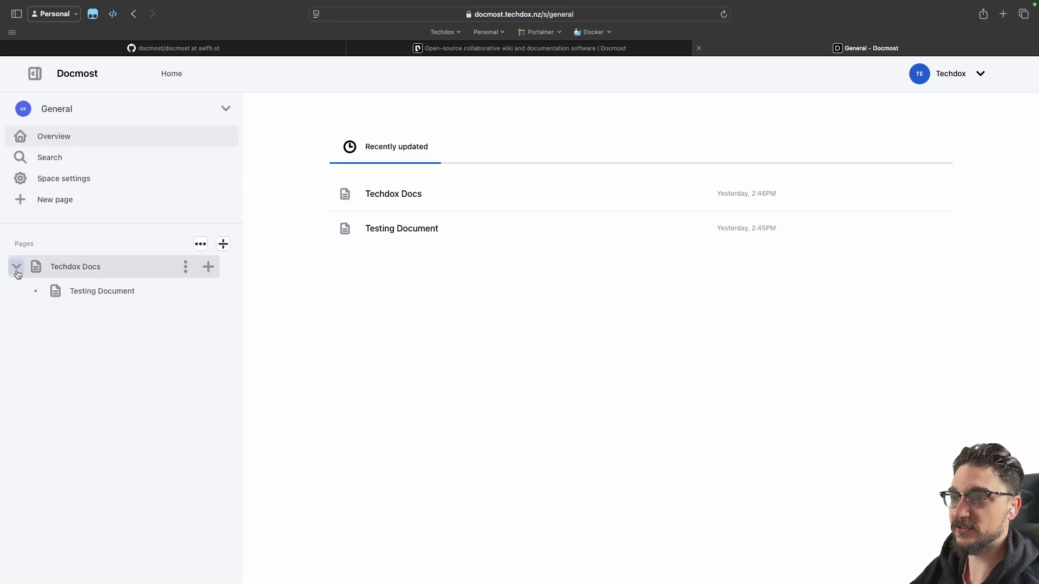
click(16, 267)
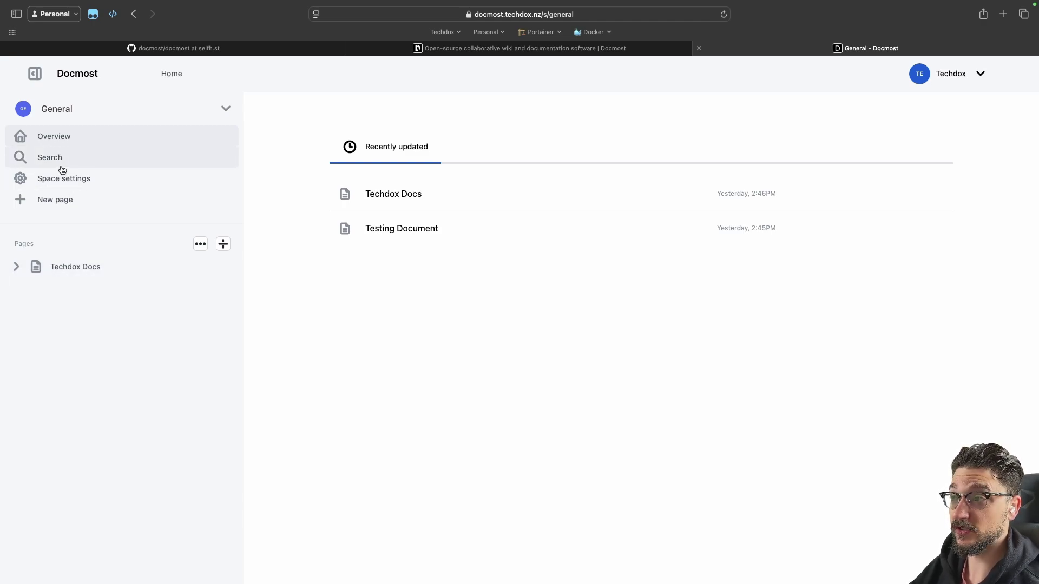
Step: Review the General space's name, slug and description, then create a new page
click(78, 182)
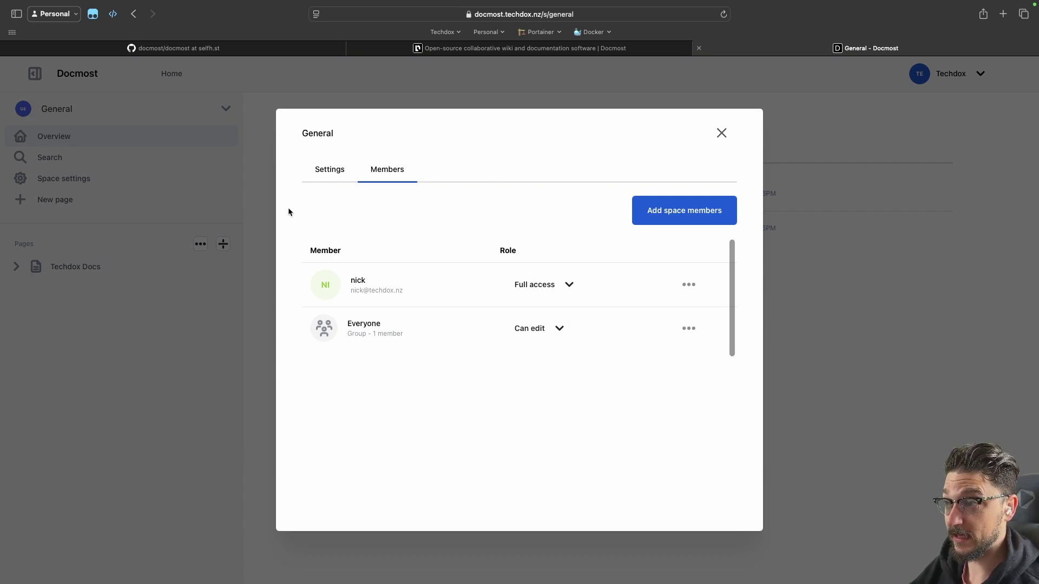
click(329, 170)
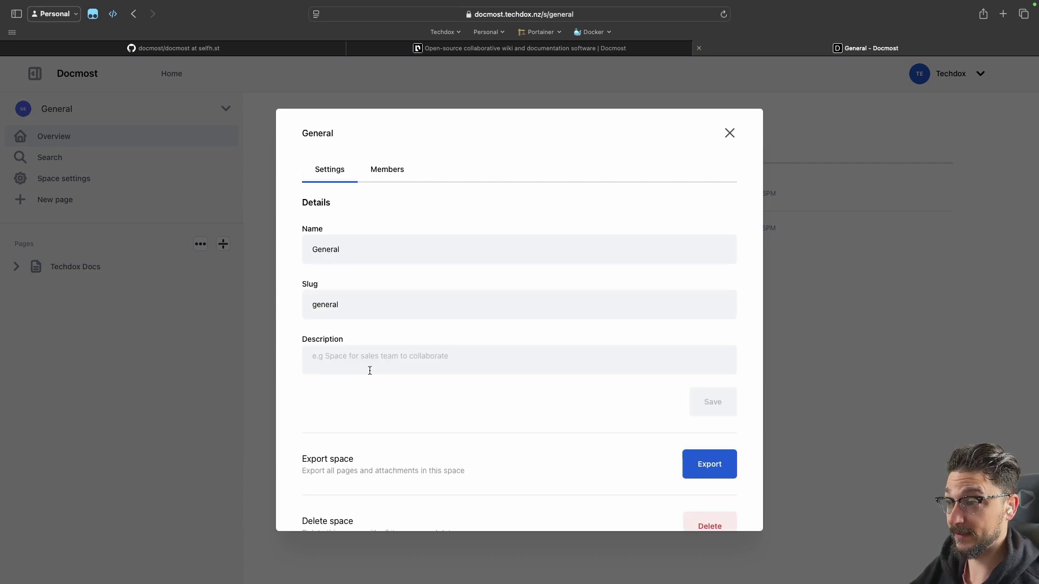
click(69, 203)
click(69, 204)
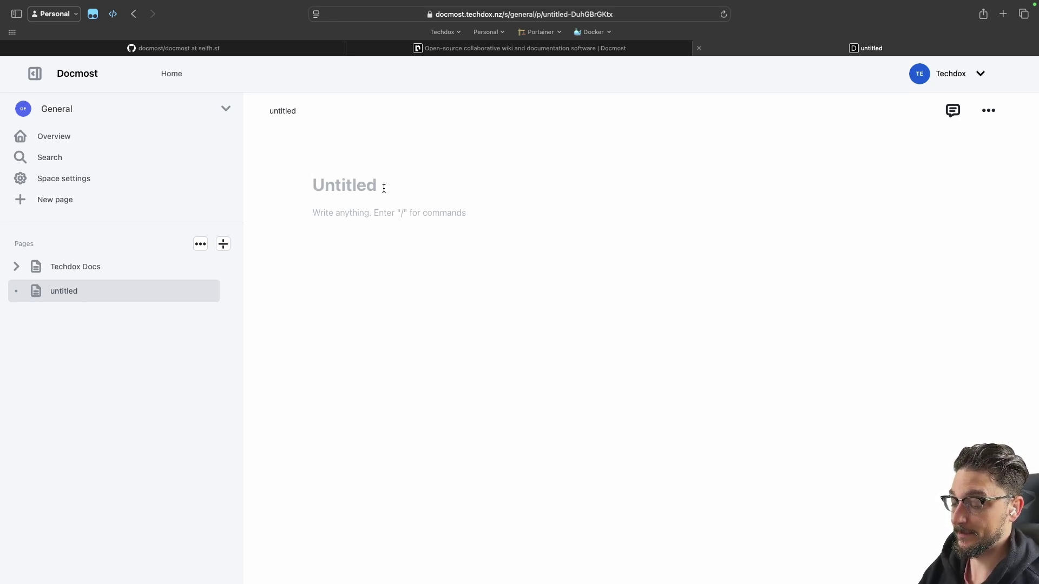
Step: Title the page 'Video Test' and add three child pages beneath it
text(Video Test)
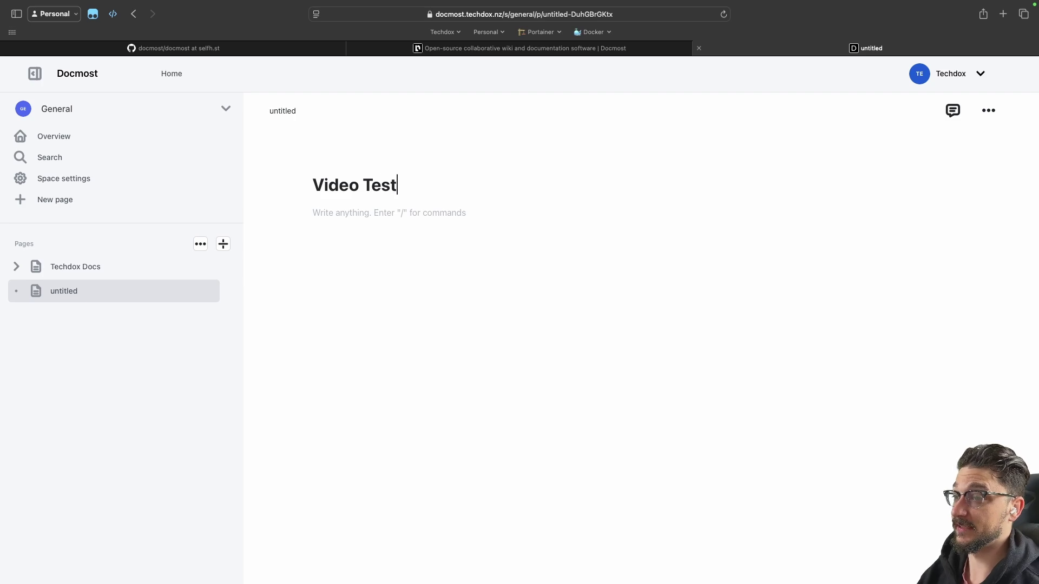
key(Return)
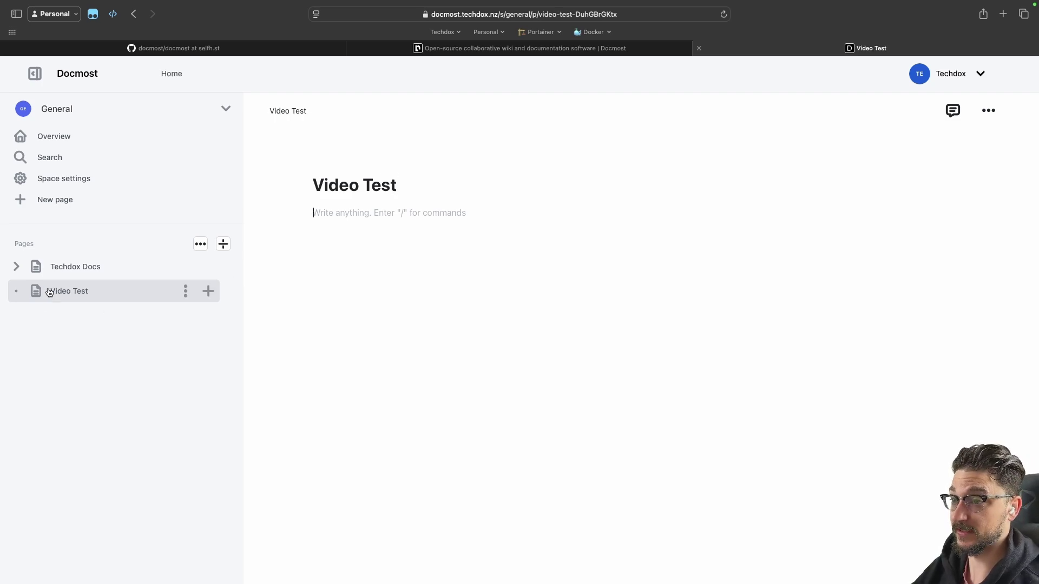
click(209, 291)
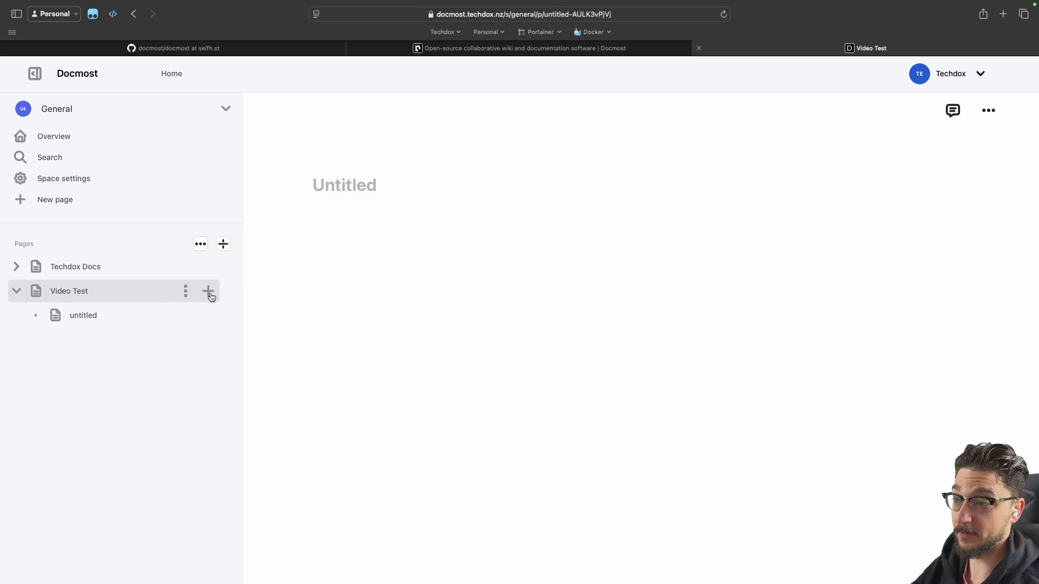
click(208, 291)
click(208, 291)
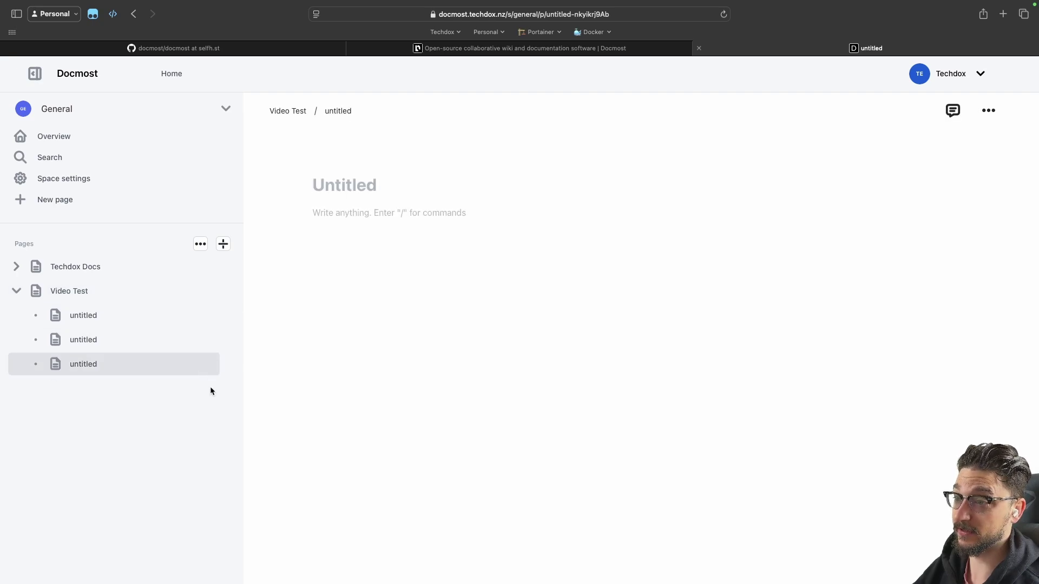
click(83, 297)
Step: Insert the docker-compose code block via the / menu and set its language to yaml
text(/)
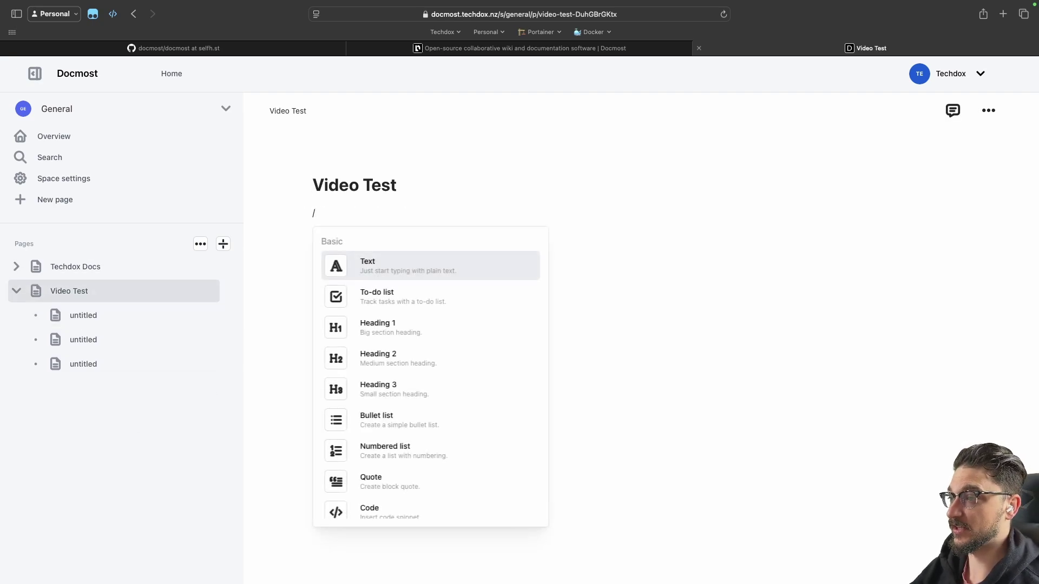
scroll(406, 362, down, 5)
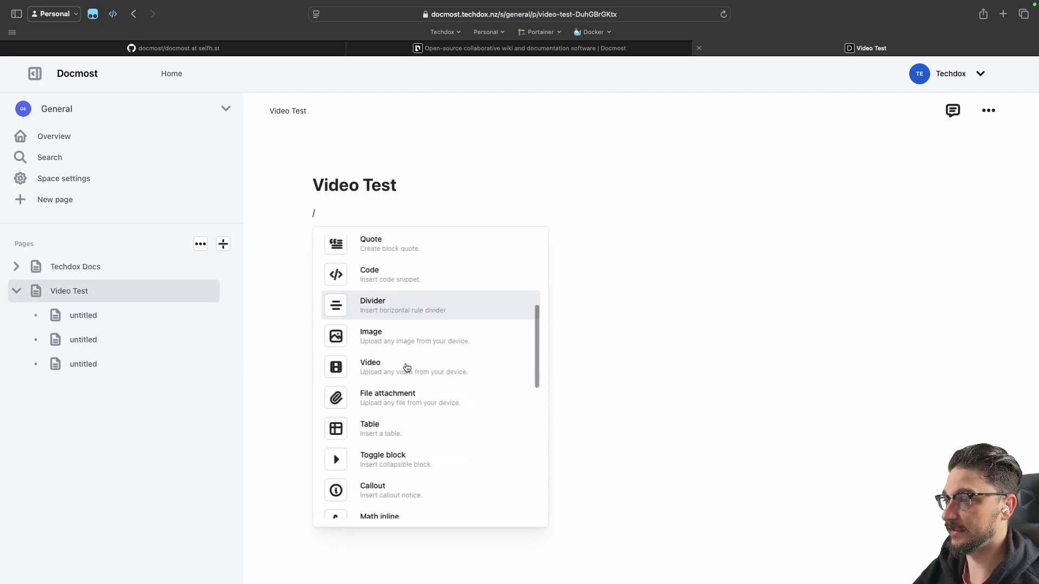
scroll(407, 368, down, 1)
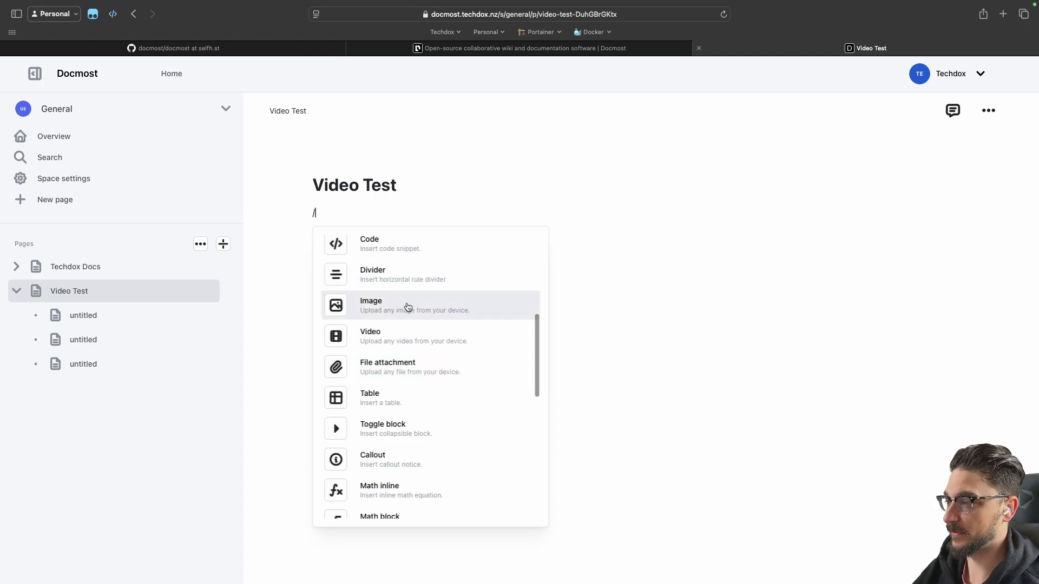
scroll(411, 346, down, 5)
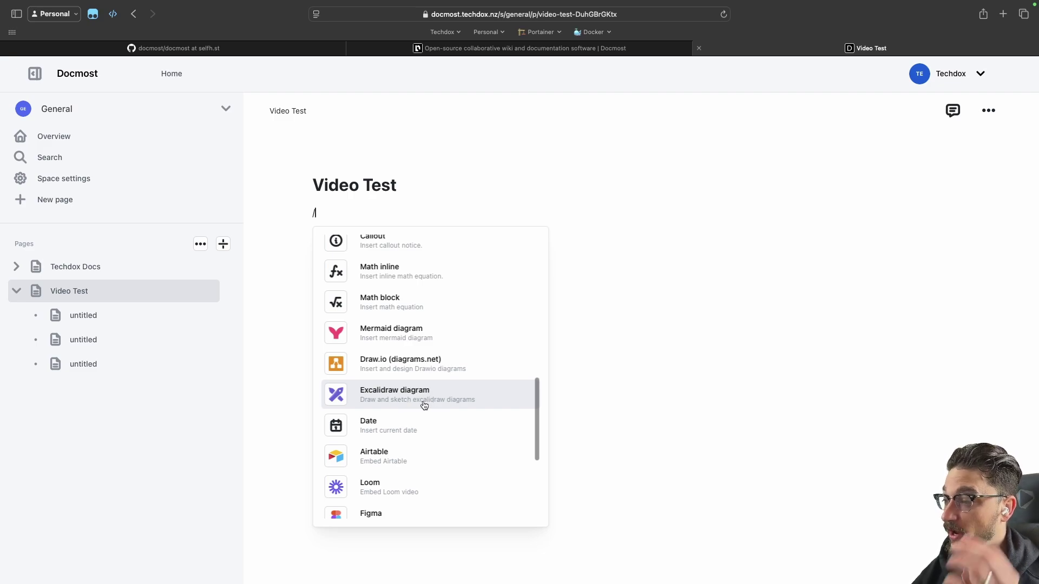
scroll(423, 405, down, 4)
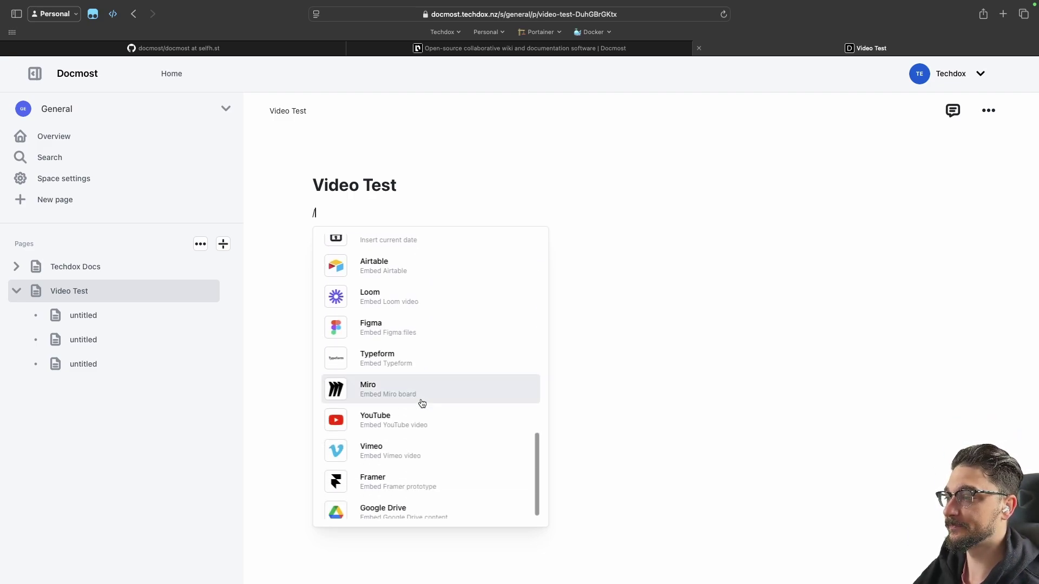
scroll(408, 423, up, 8)
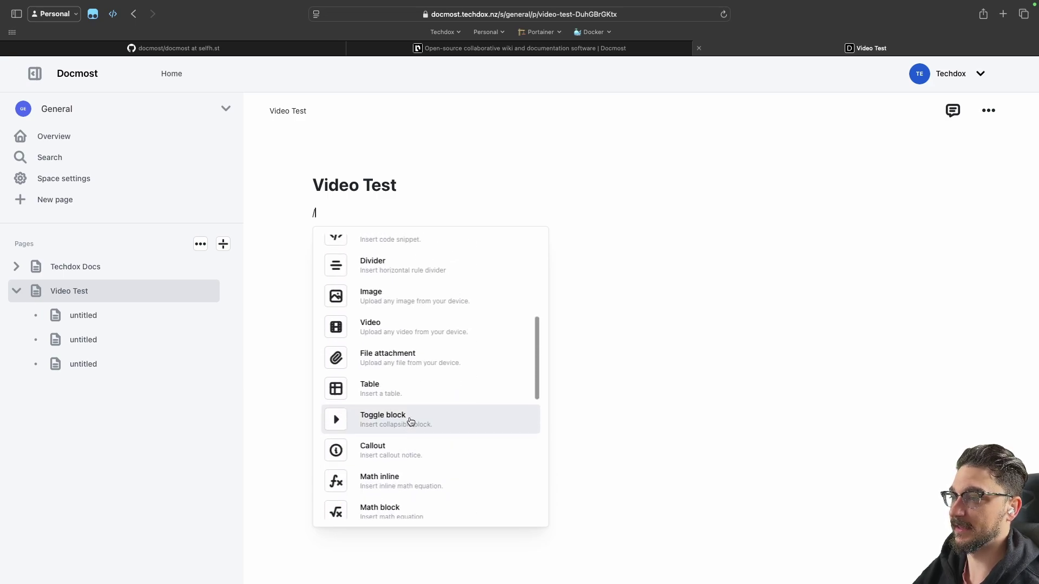
scroll(390, 340, up, 2)
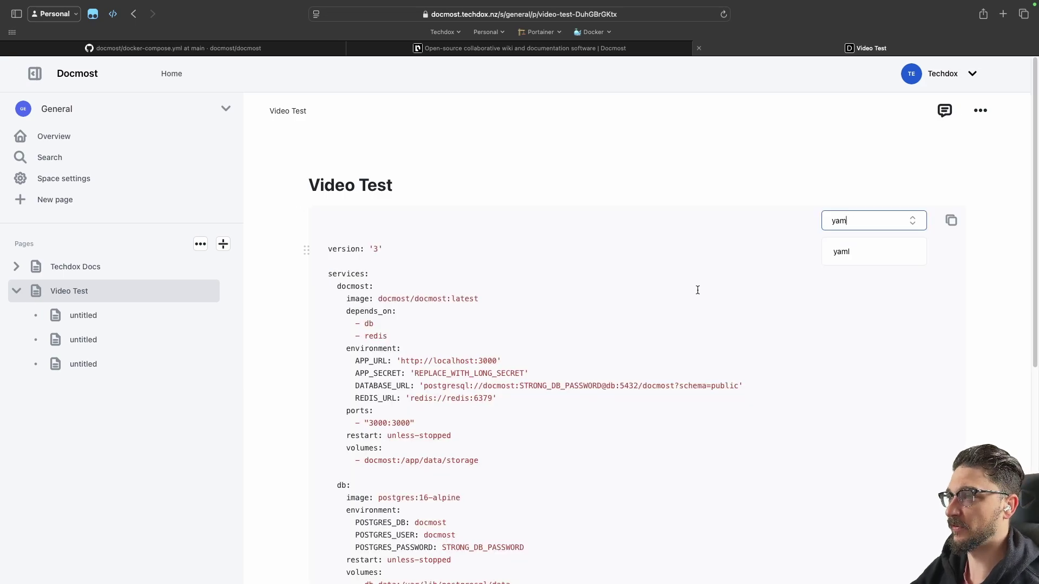
click(842, 252)
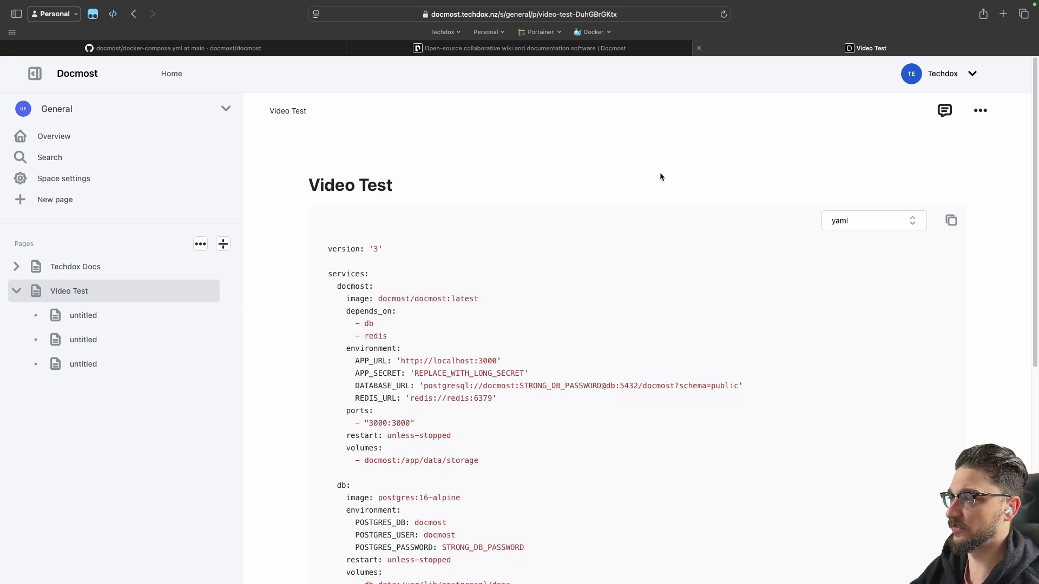
Step: Try deleting the version: '3' line, then undo to restore the code block
scroll(892, 378, down, 5)
scroll(378, 277, up, 5)
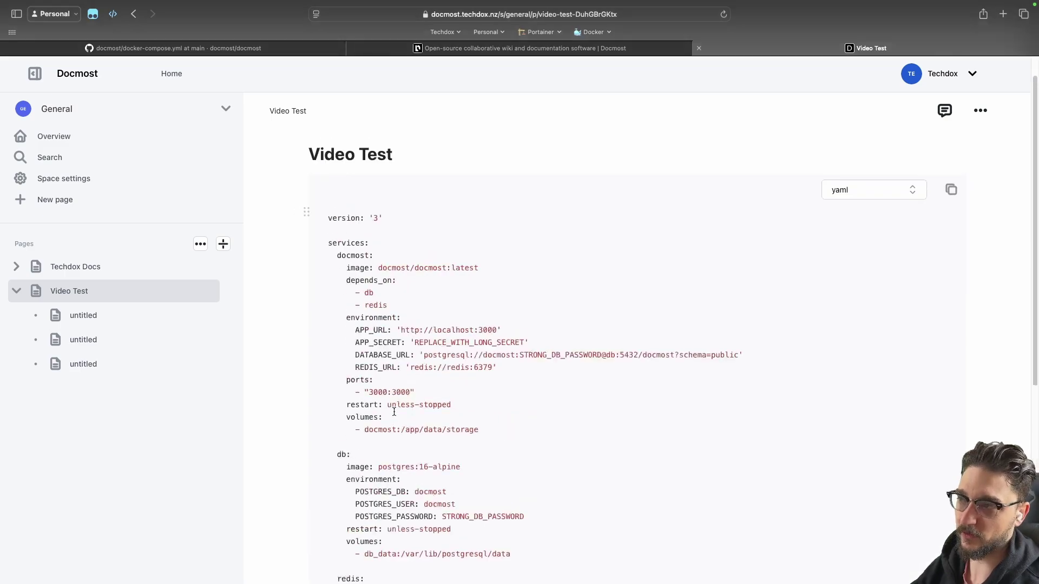
key(BackSpace)
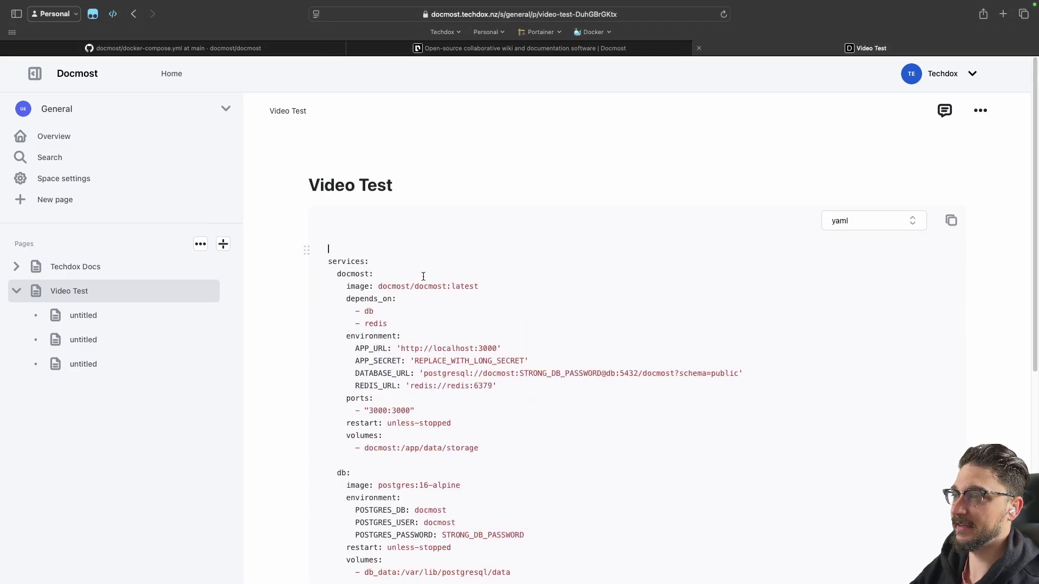
key(BackSpace)
key(ctrl+z)
key(ctrl+z)
Step: Open the comments panel and dismiss the context options on the depends_on line
click(944, 111)
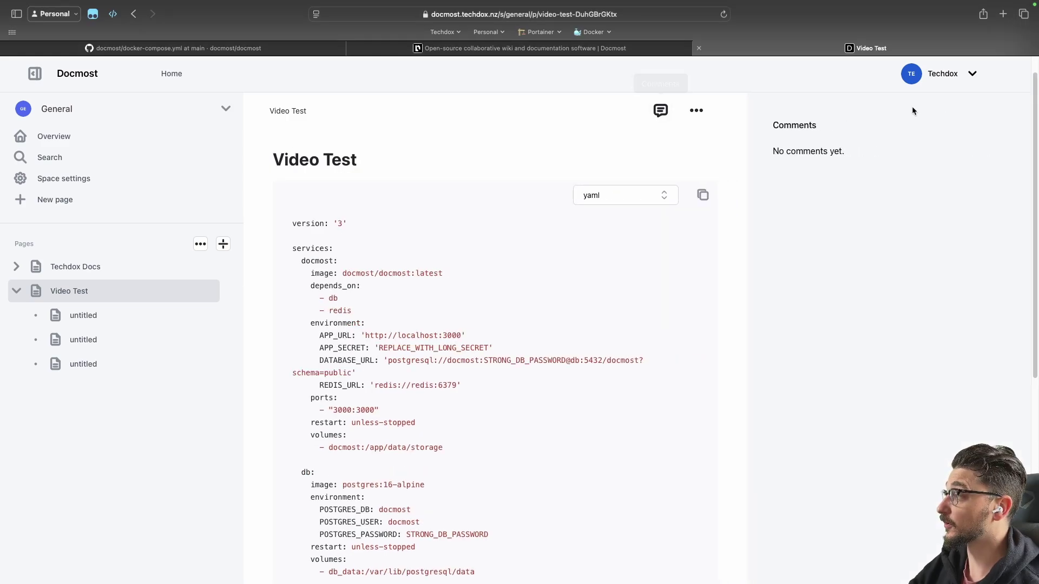
right_click(602, 282)
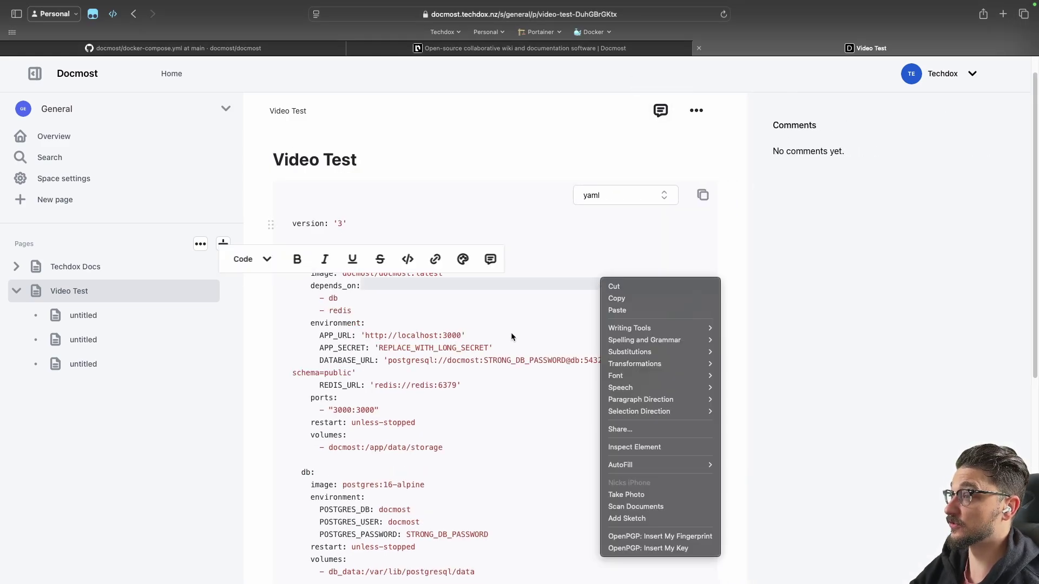
key(Escape)
click(362, 300)
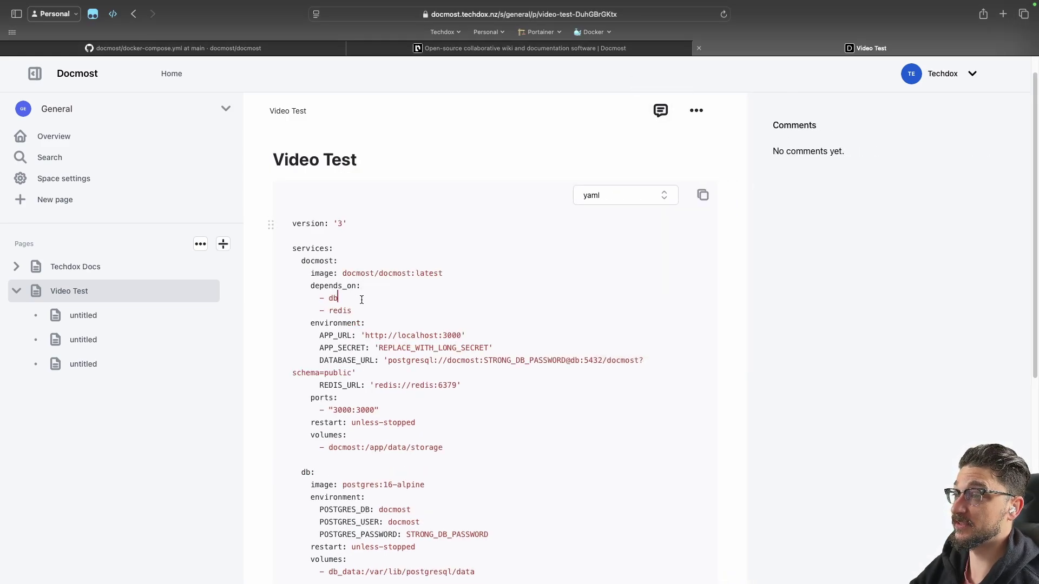
Step: Comment 'Make sure to change this' on the REPLACE_WITH_LONG_SECRET value, then close the panel
double_click(462, 348)
click(563, 322)
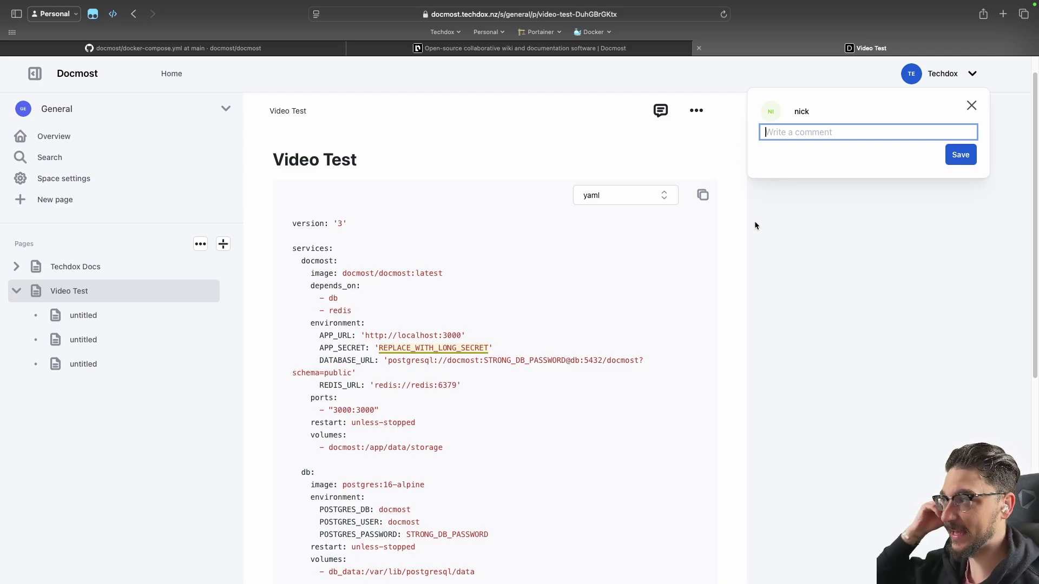
text(Make sure to change this)
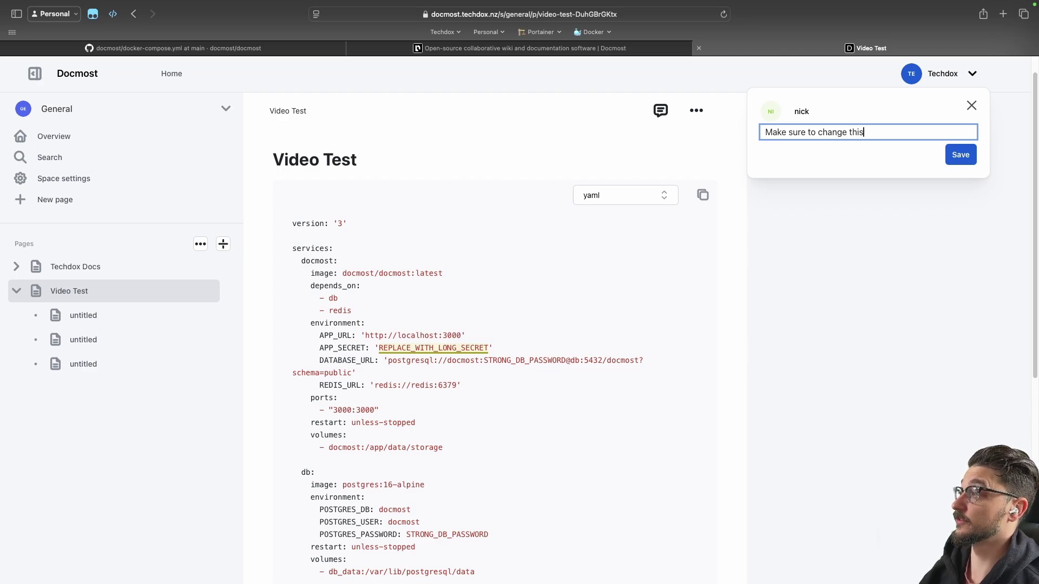
click(960, 155)
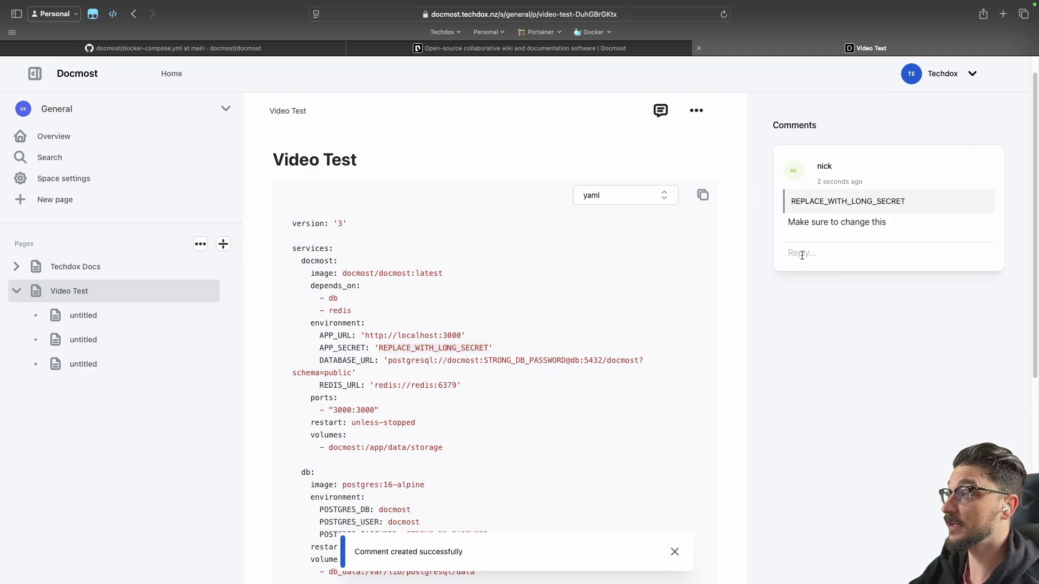
click(801, 253)
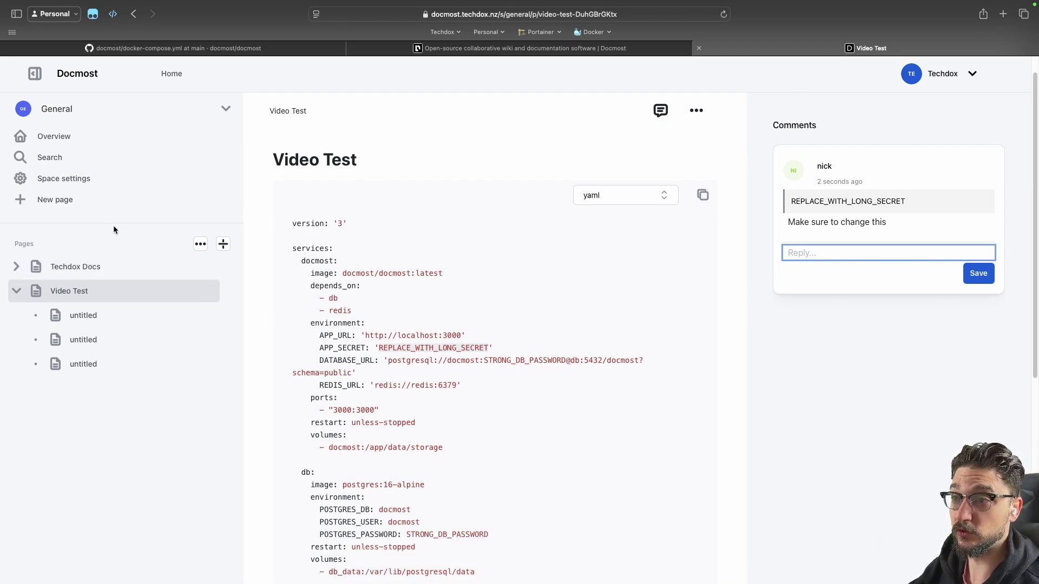
key(Escape)
click(942, 76)
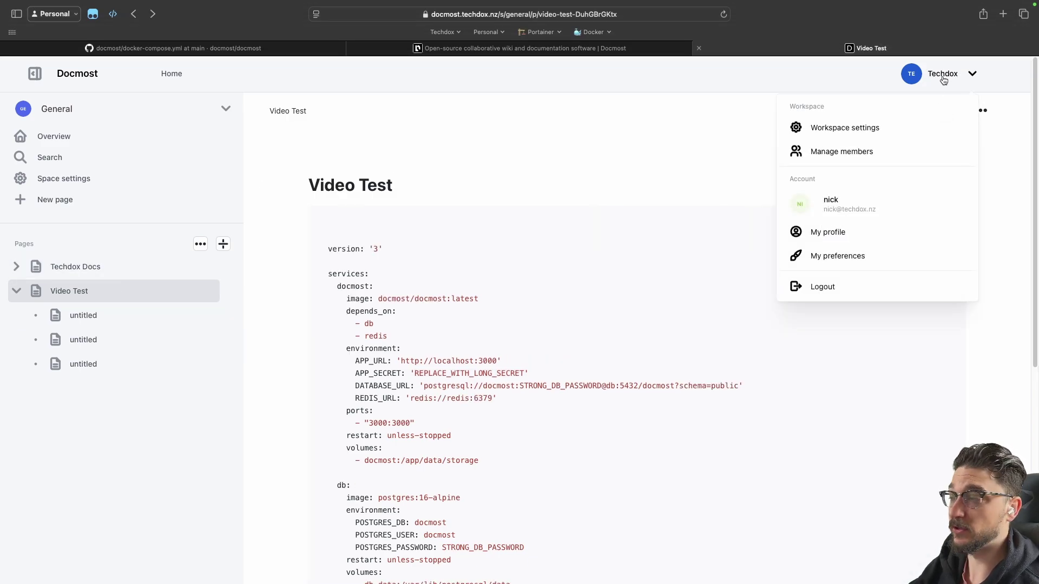
Step: Go to the Profile settings and inspect the display name field without changing it
click(859, 135)
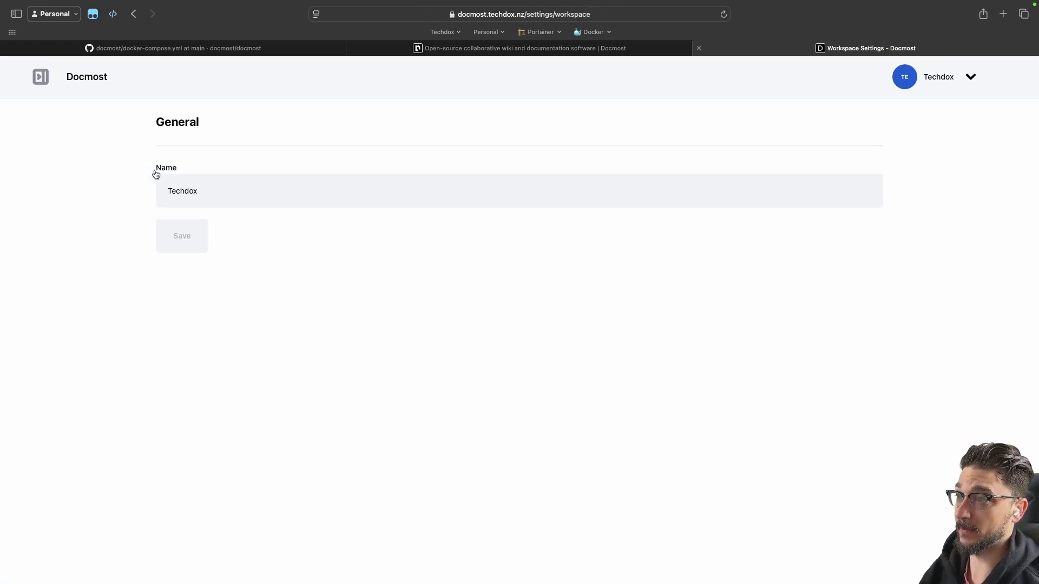
click(156, 174)
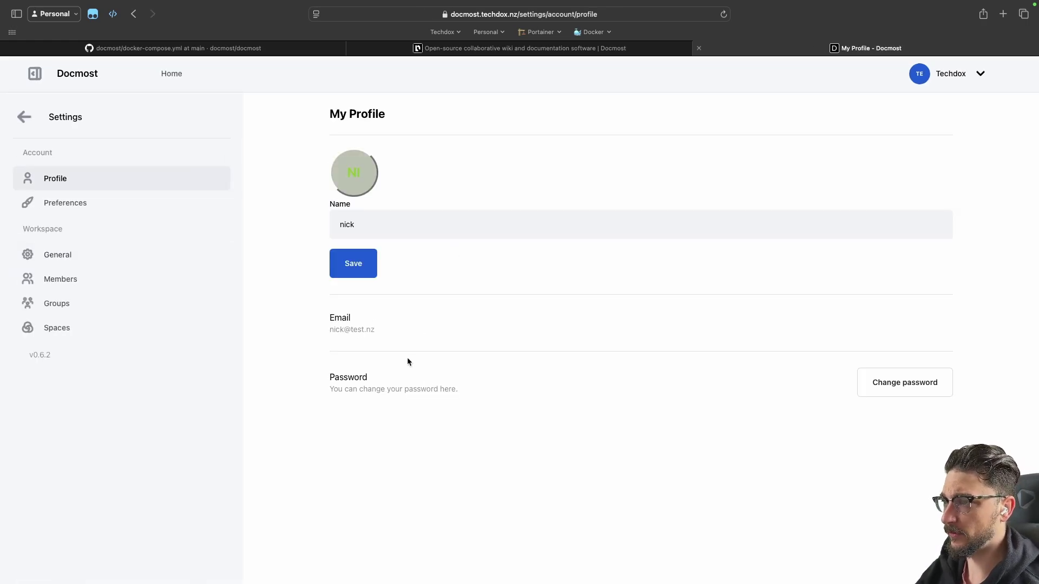
double_click(336, 224)
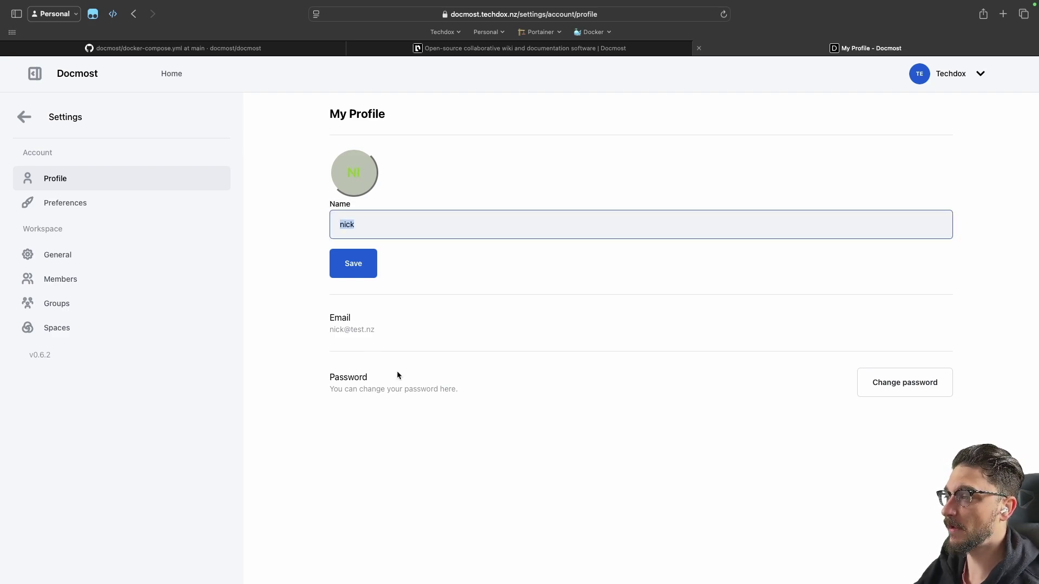
click(639, 424)
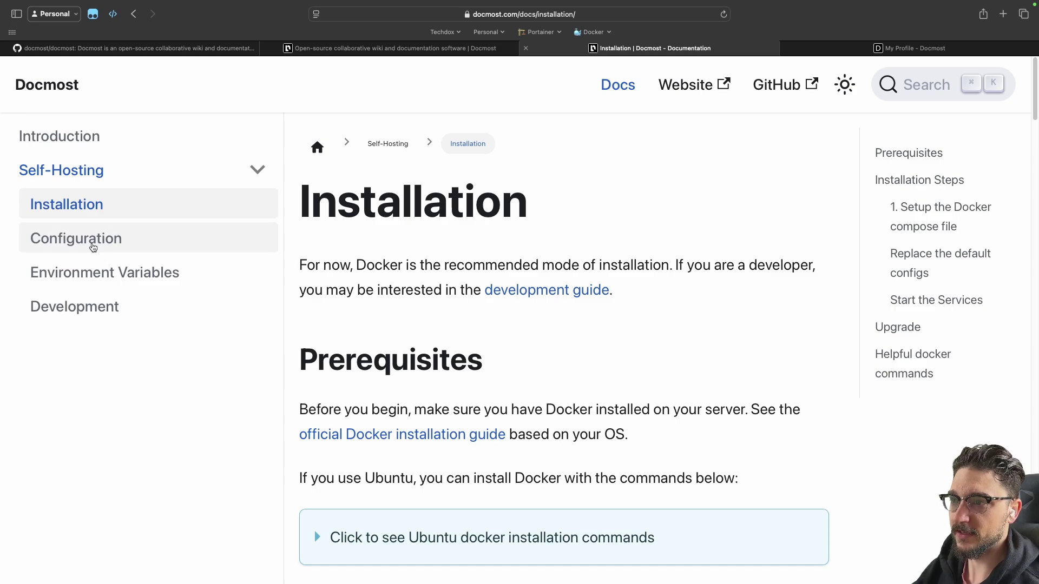
Step: Select the SMTP lines on the docs' Configuration page, then return to Docmost's settings
click(93, 247)
scroll(322, 390, down, 3)
scroll(323, 391, up, 1)
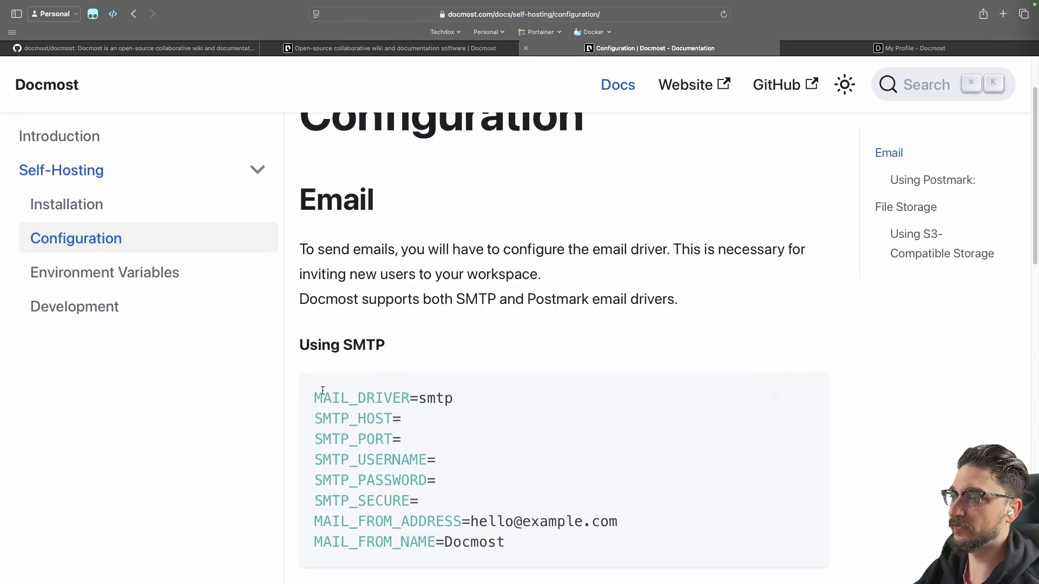
scroll(322, 391, down, 2)
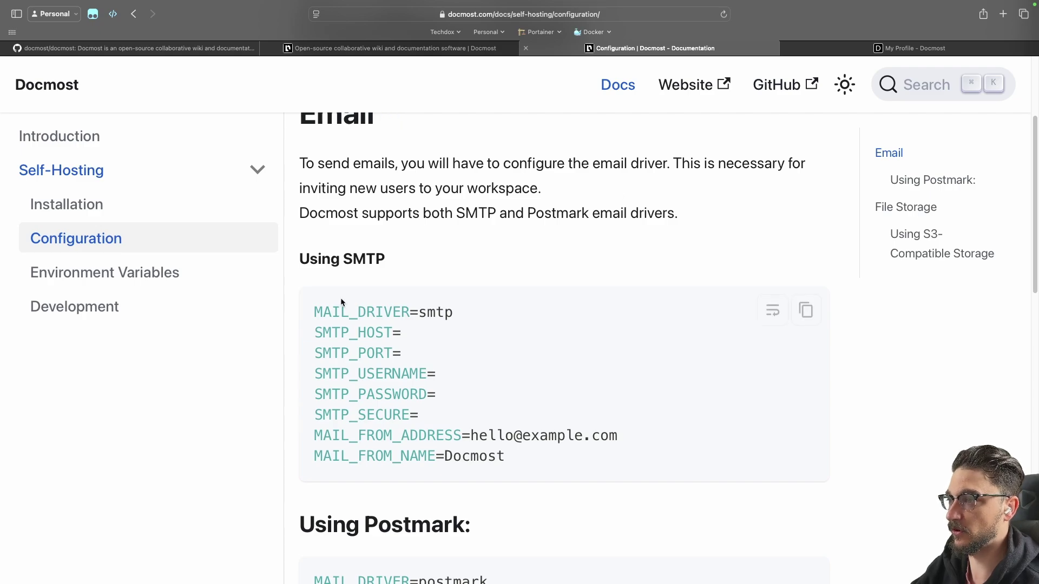
drag(308, 313, 510, 435)
click(667, 318)
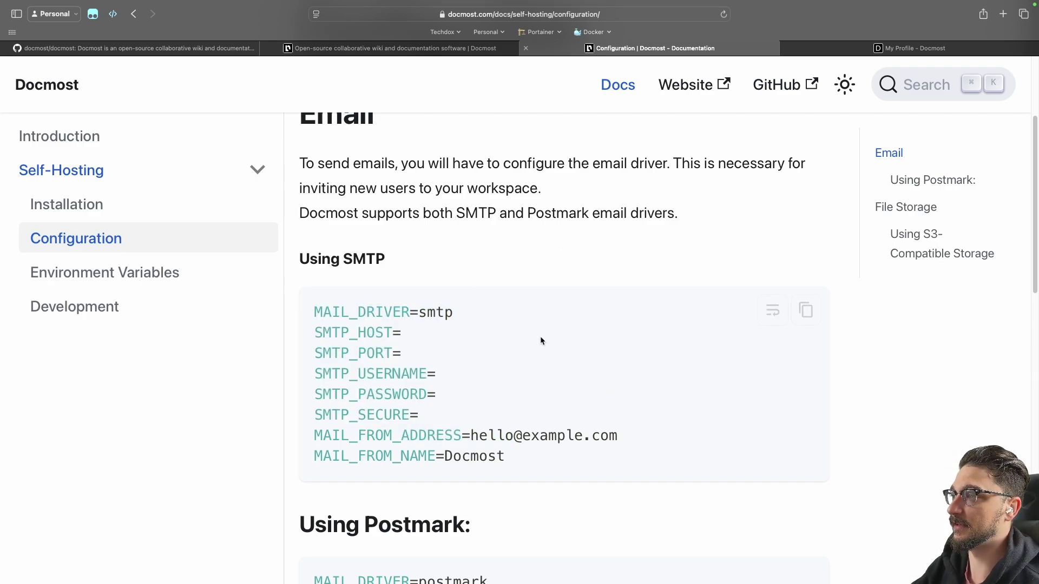
click(908, 48)
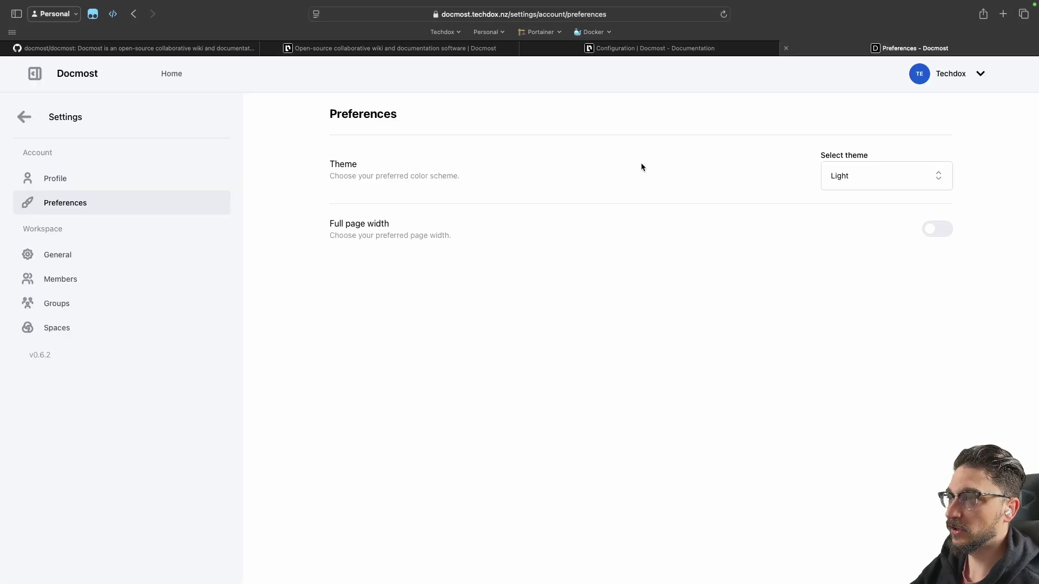
Step: Set the theme to Dark, toggle full page width on and off, and open General settings
click(873, 172)
click(846, 233)
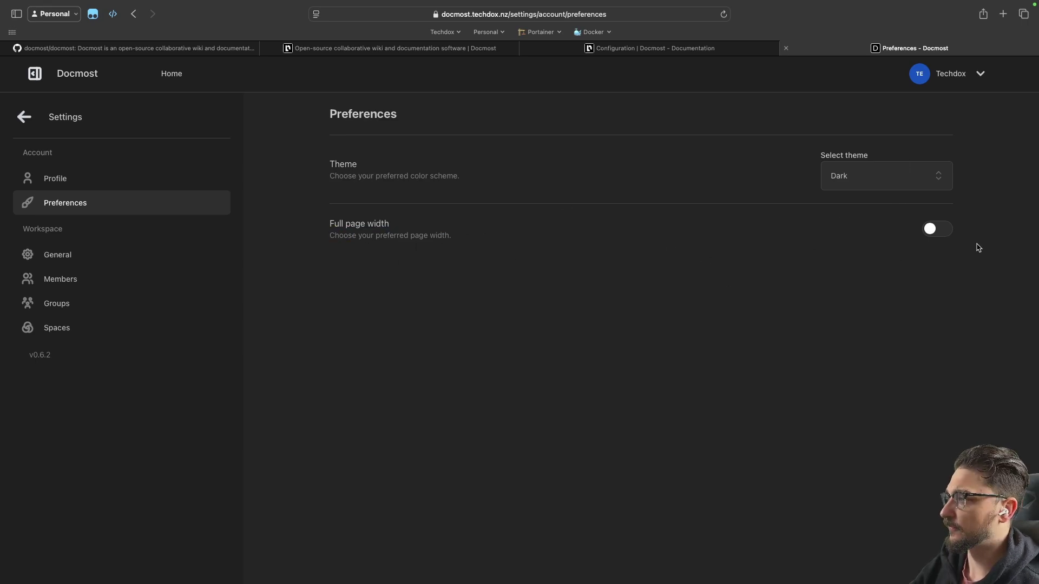
click(938, 232)
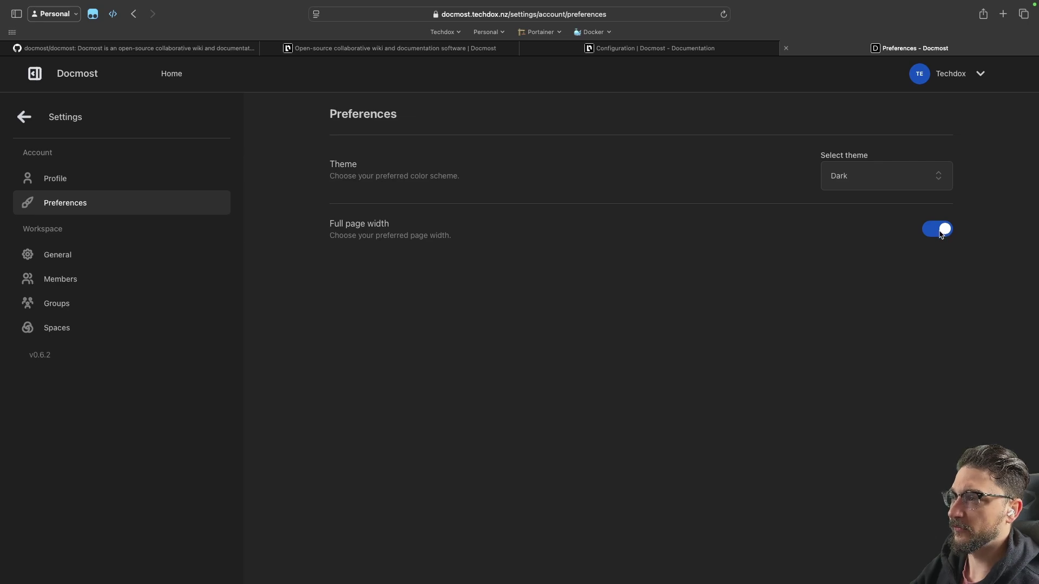
click(940, 231)
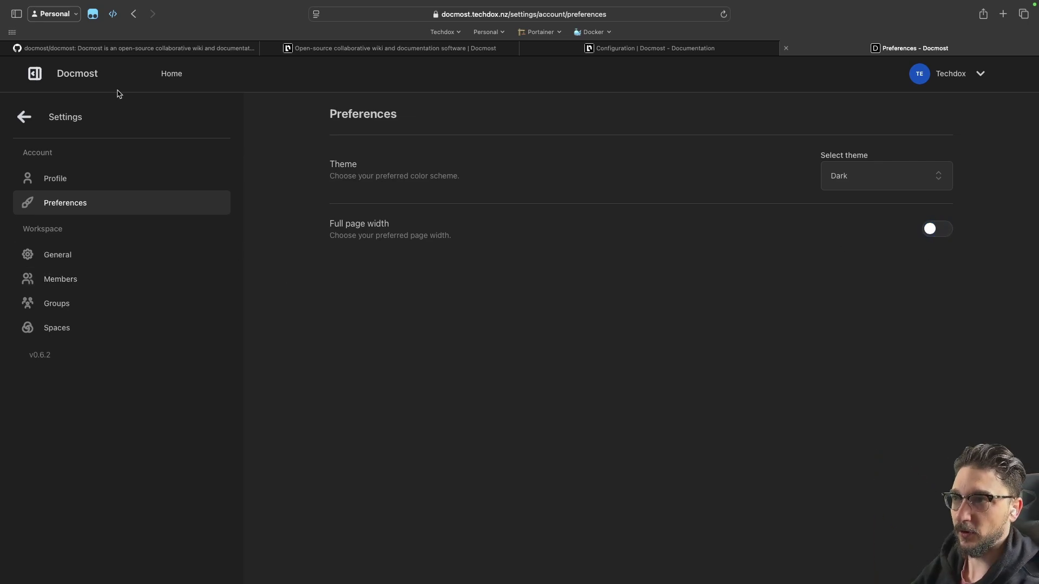
click(123, 256)
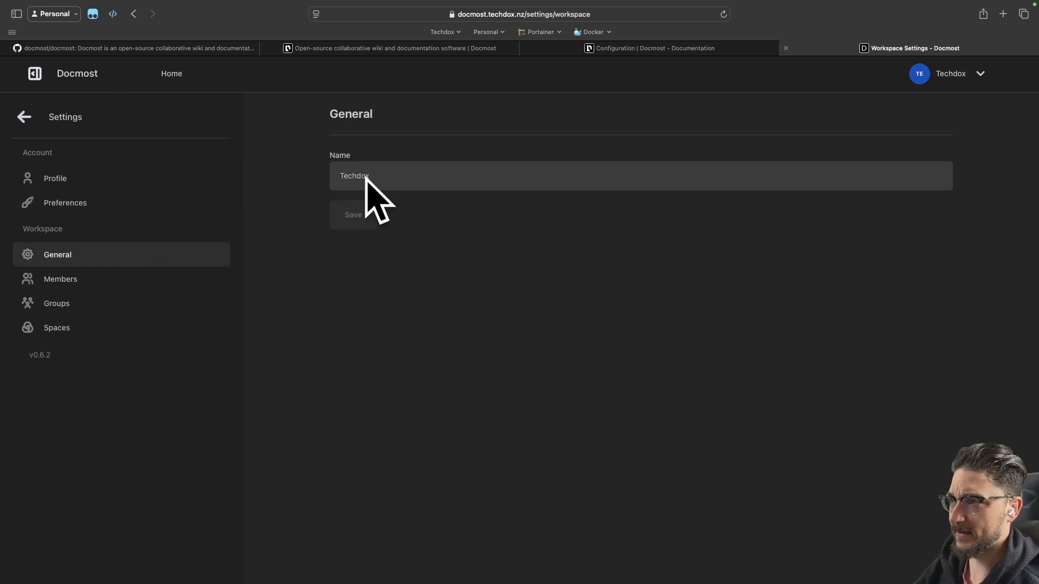
Step: Check the Members list's Owner role options and close the invite form without inviting
drag(373, 176, 304, 177)
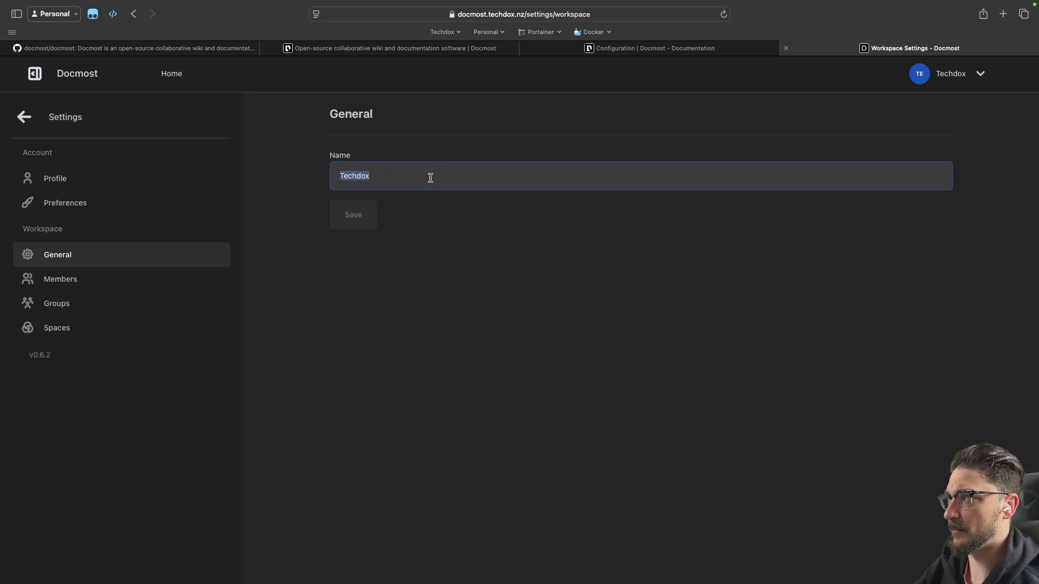
click(350, 260)
click(99, 281)
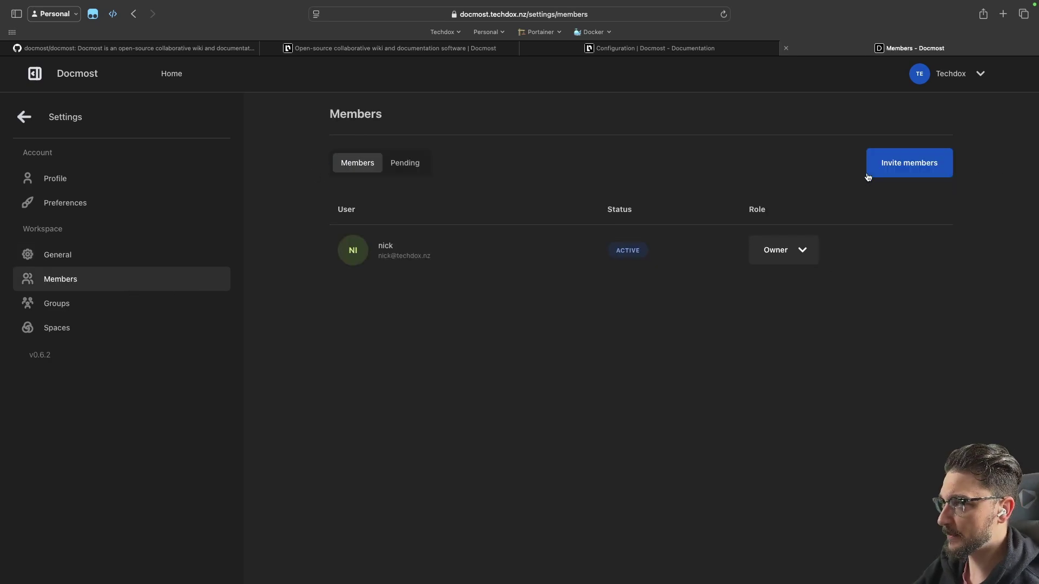
click(790, 244)
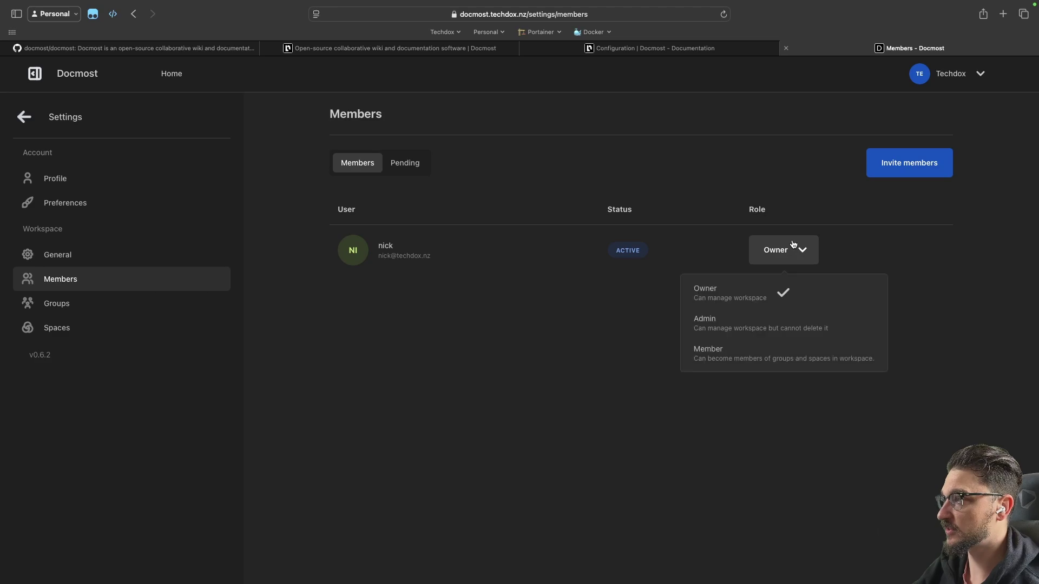
click(580, 392)
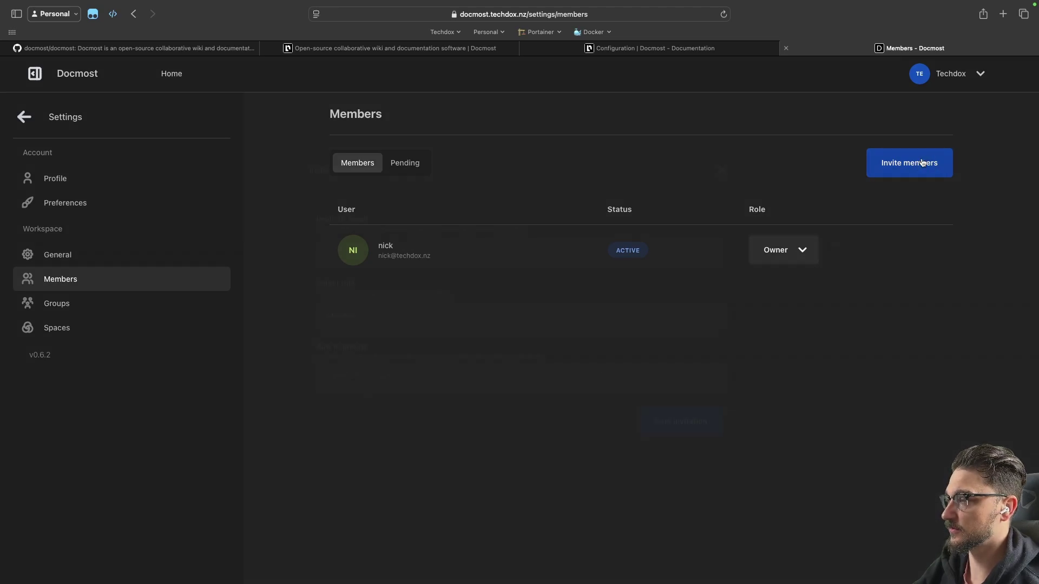
click(923, 162)
click(381, 272)
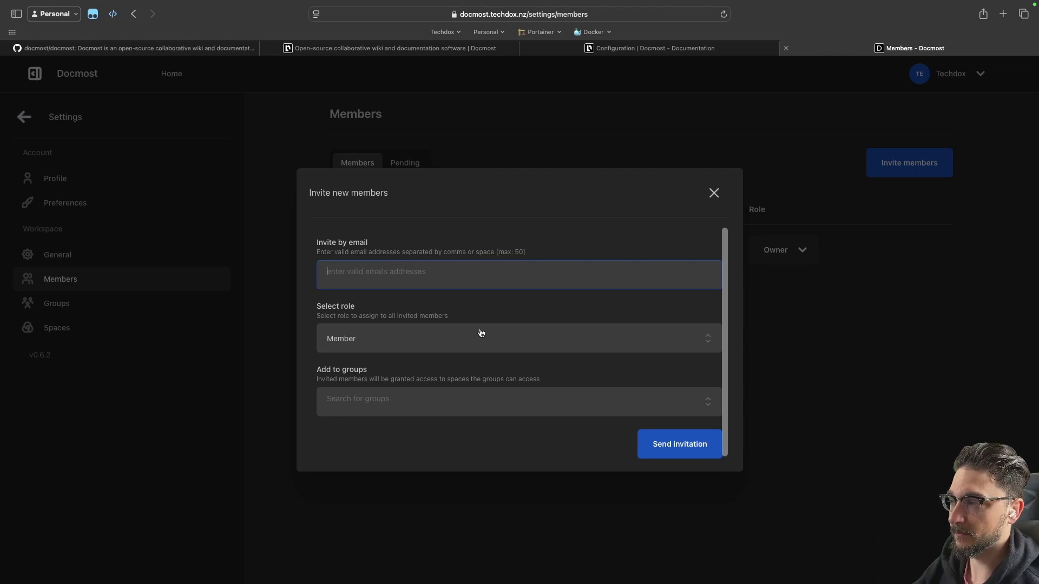
click(721, 194)
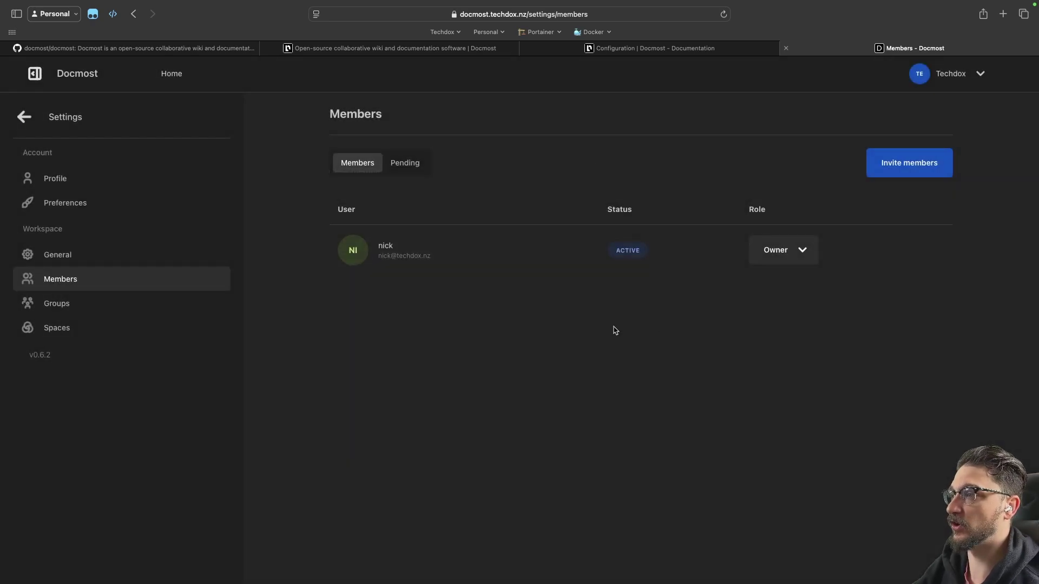
Step: Open the Groups page and cancel the new group form
click(115, 304)
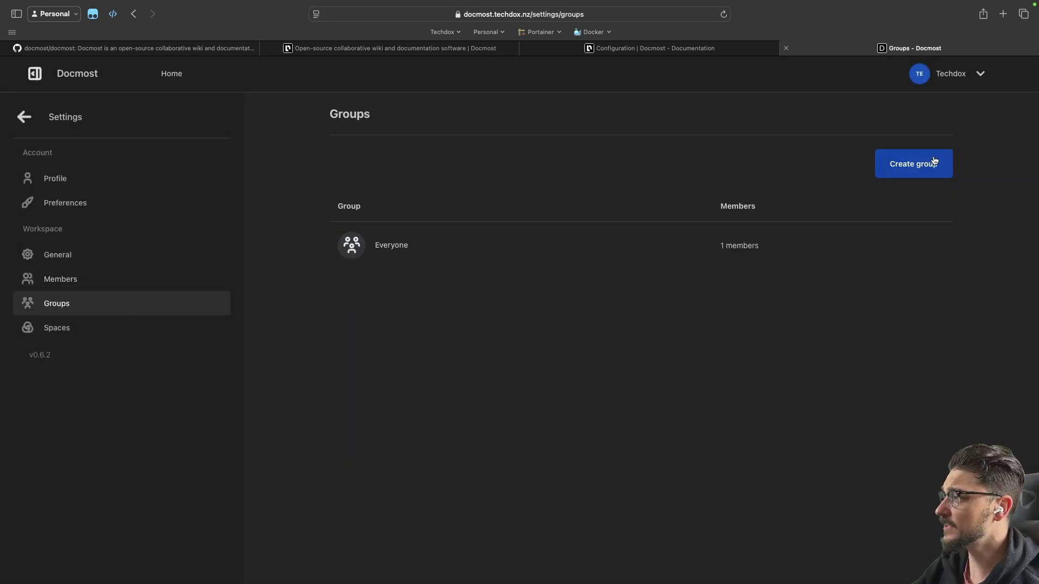
click(928, 162)
click(678, 106)
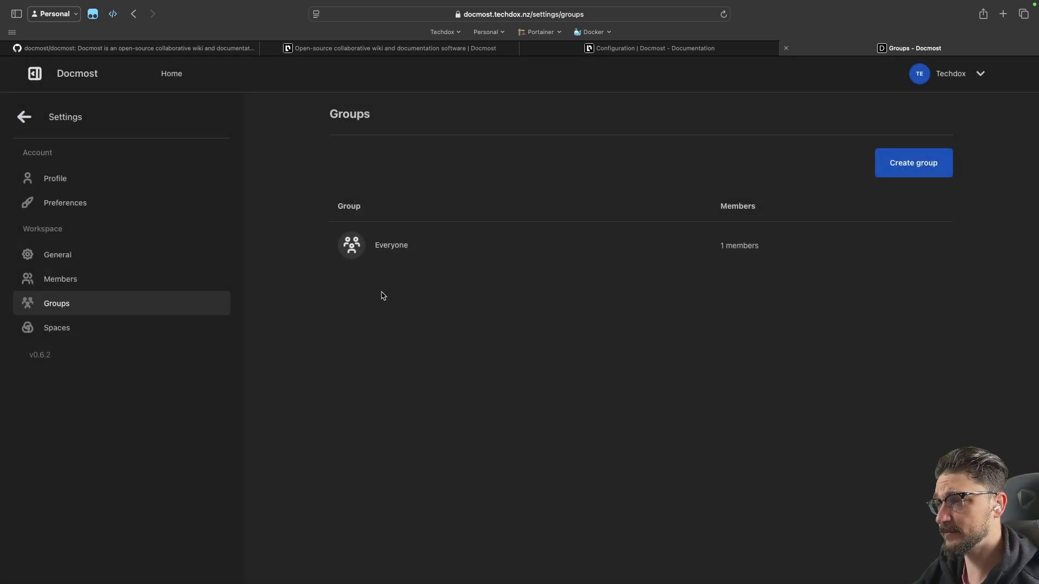
Step: Create a space named 'Youtube' and return to the Docmost home page
click(67, 328)
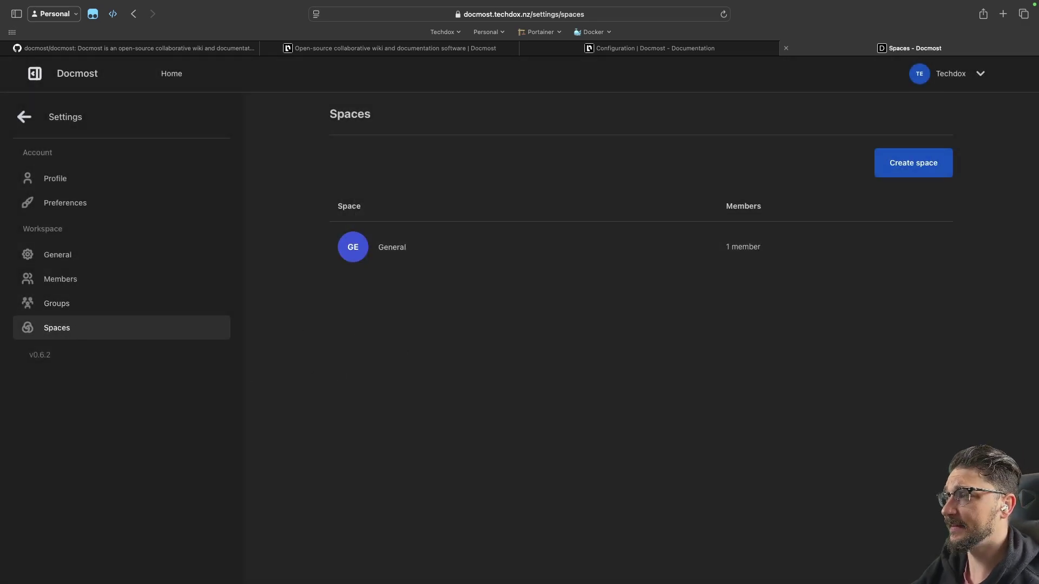
click(899, 167)
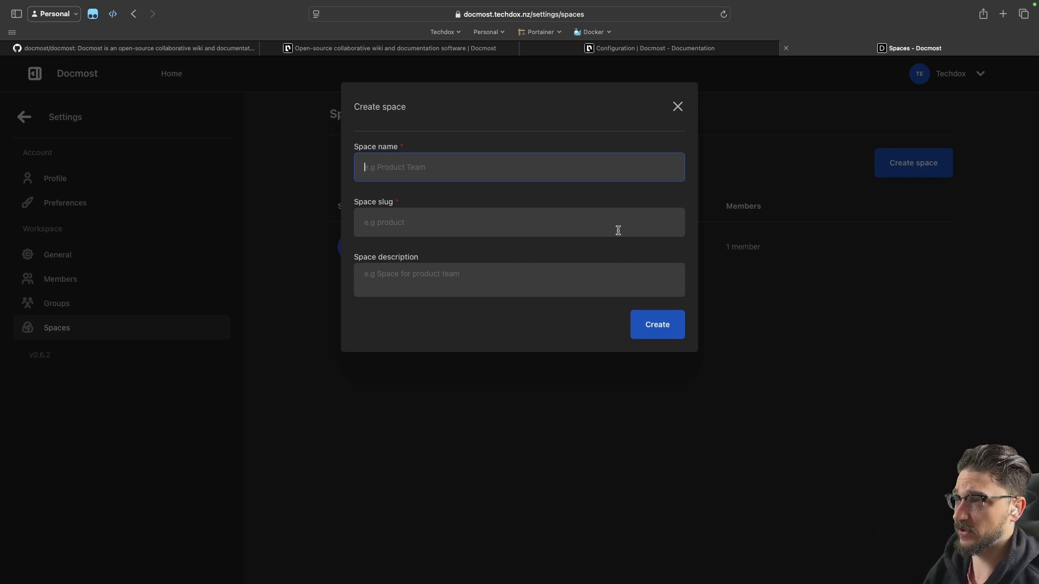
text(Youtube)
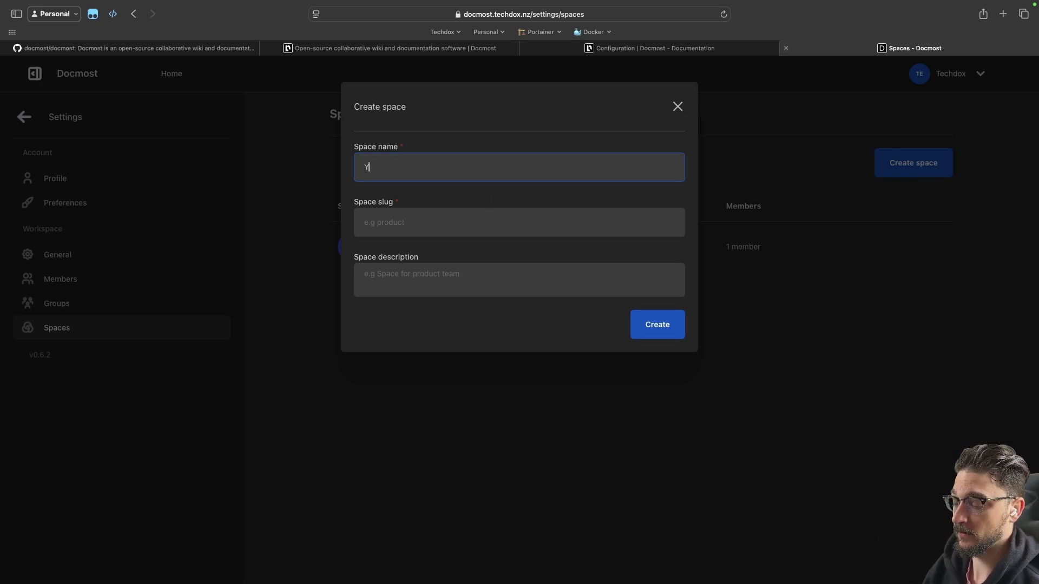
click(644, 327)
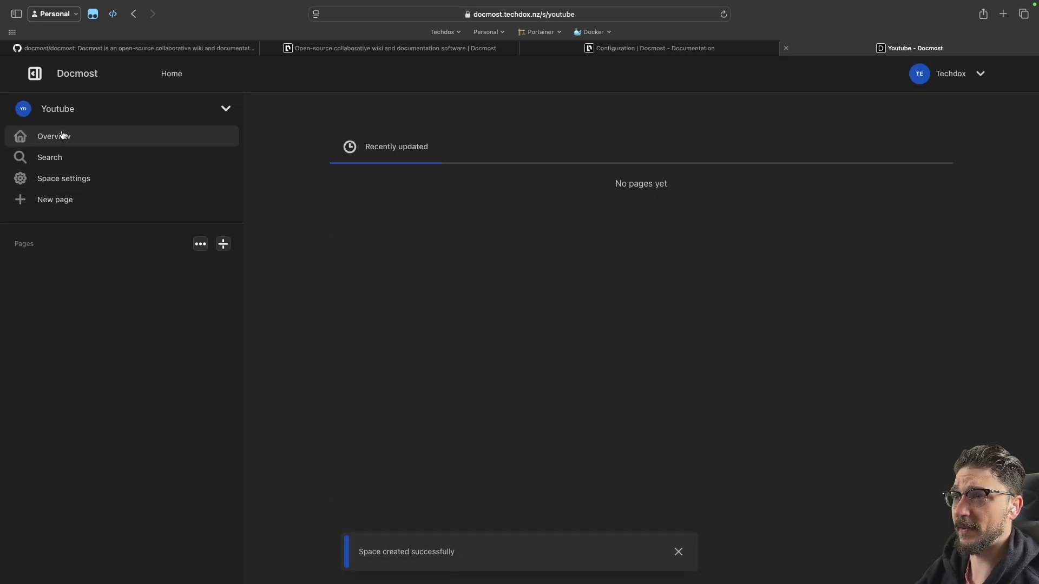
click(77, 77)
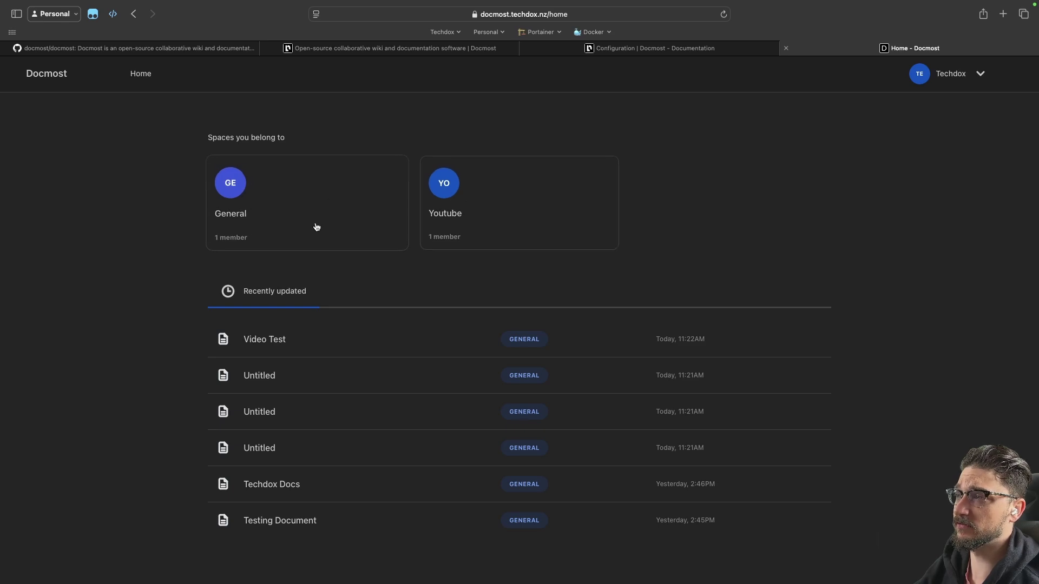
Step: Peek into the Youtube space, then open General and expand Techdox Docs
click(489, 169)
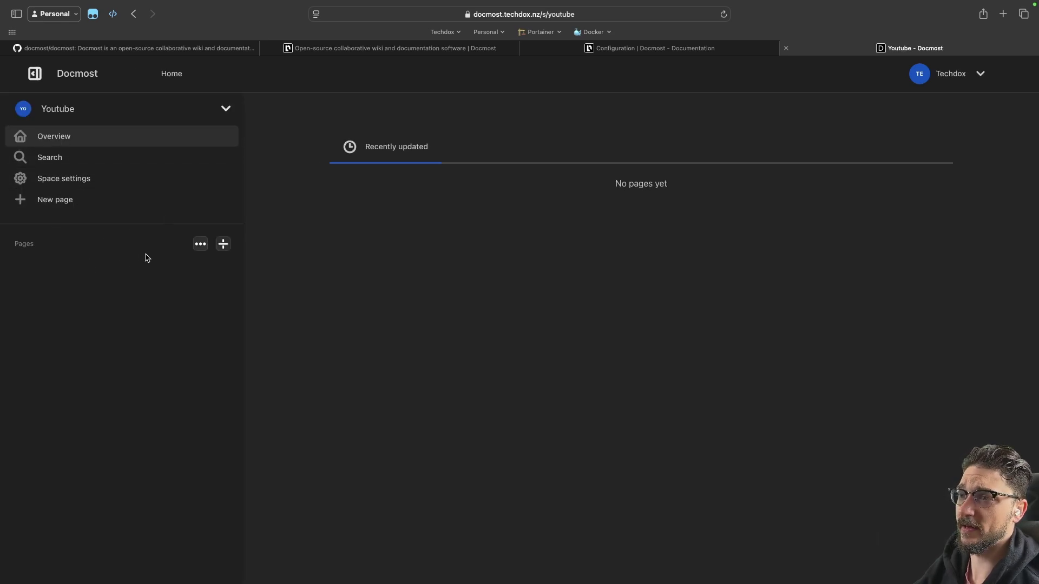
click(79, 74)
click(254, 211)
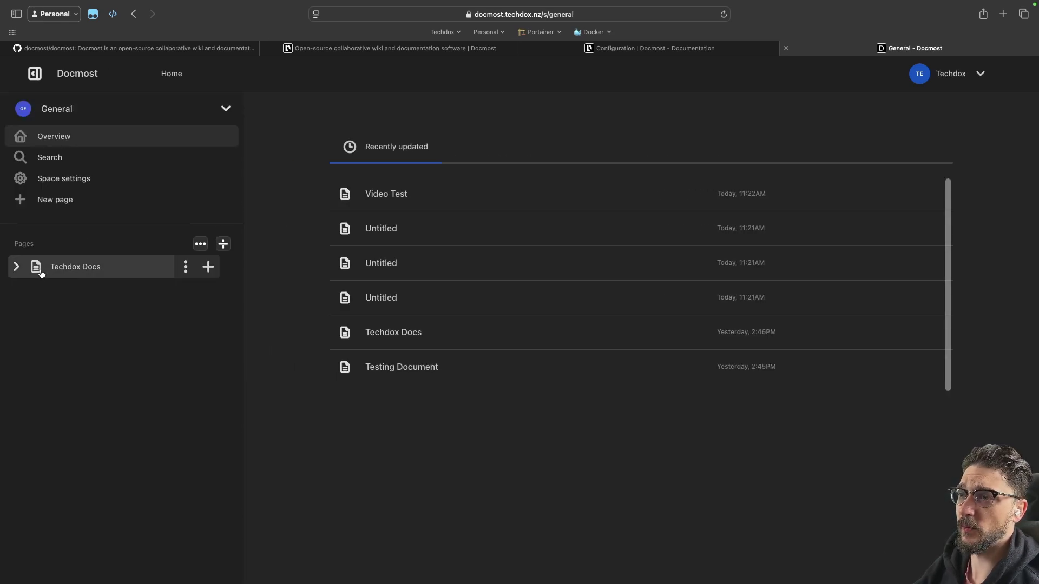
click(16, 266)
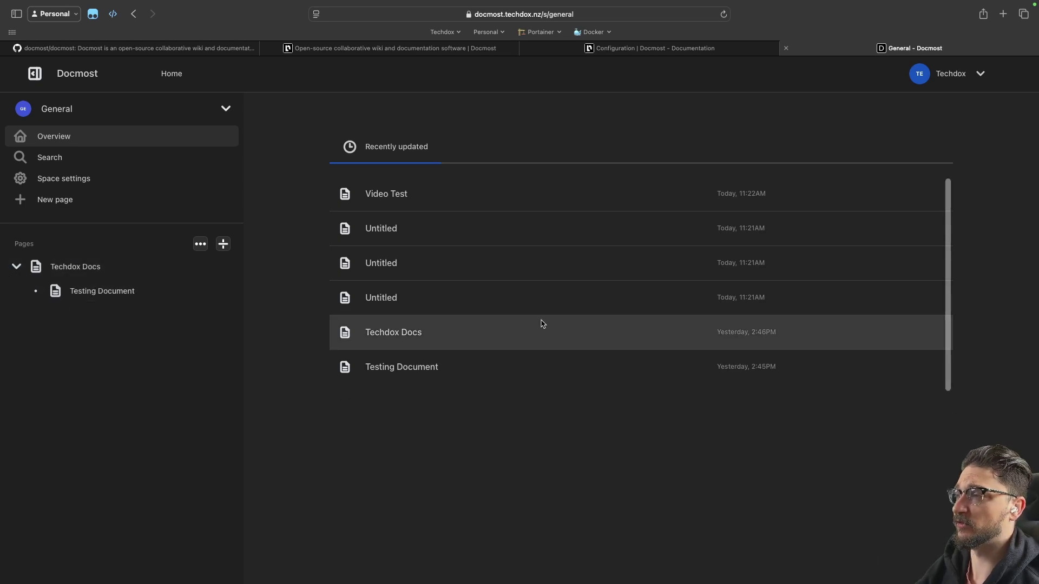
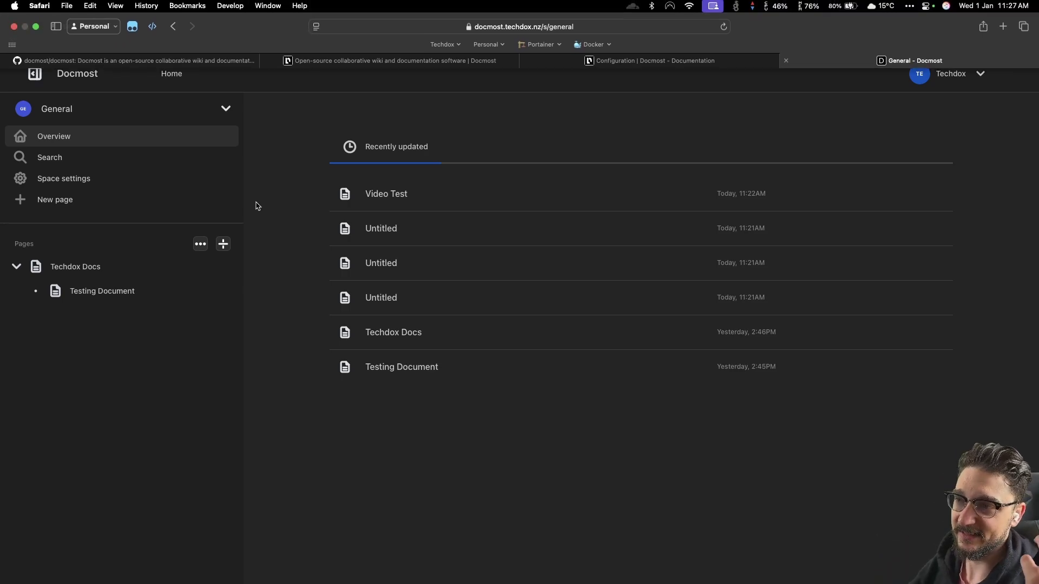
Step: Open Testing Document, try its slash-command list, then switch to the enlarged docmost GitHub tab
click(124, 292)
click(364, 216)
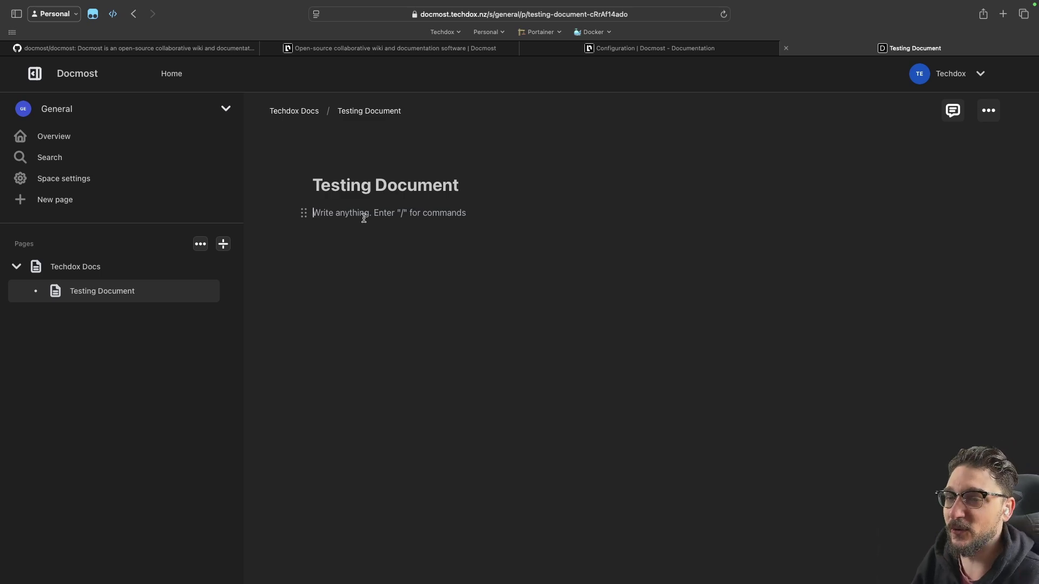
text(/)
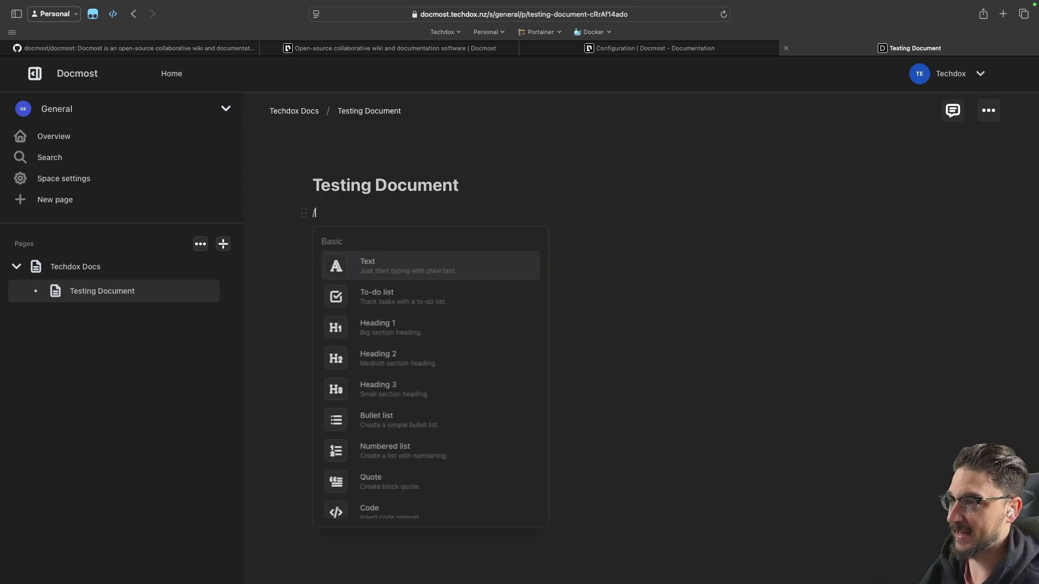
key(BackSpace)
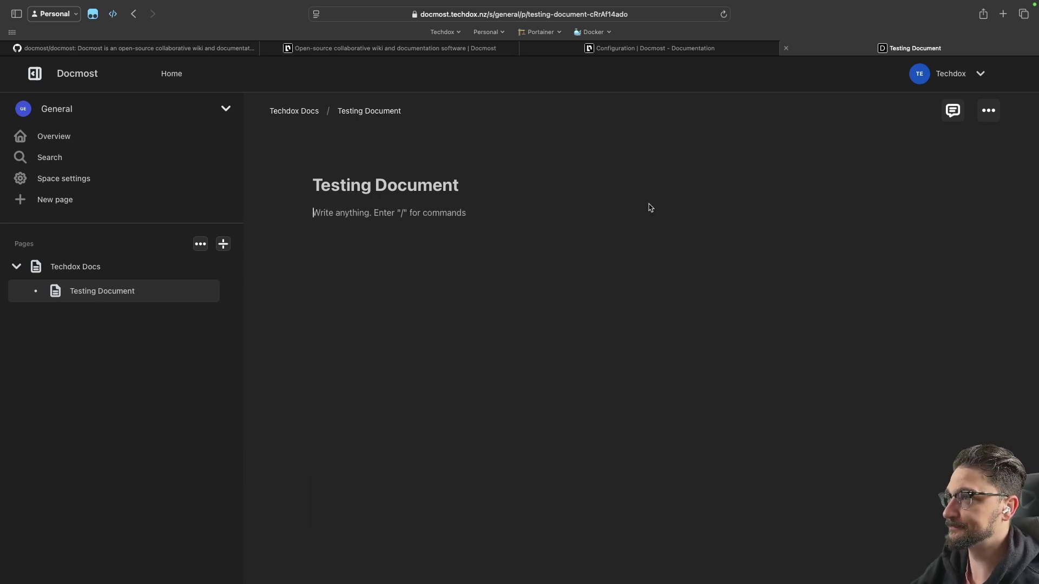
key(super+1)
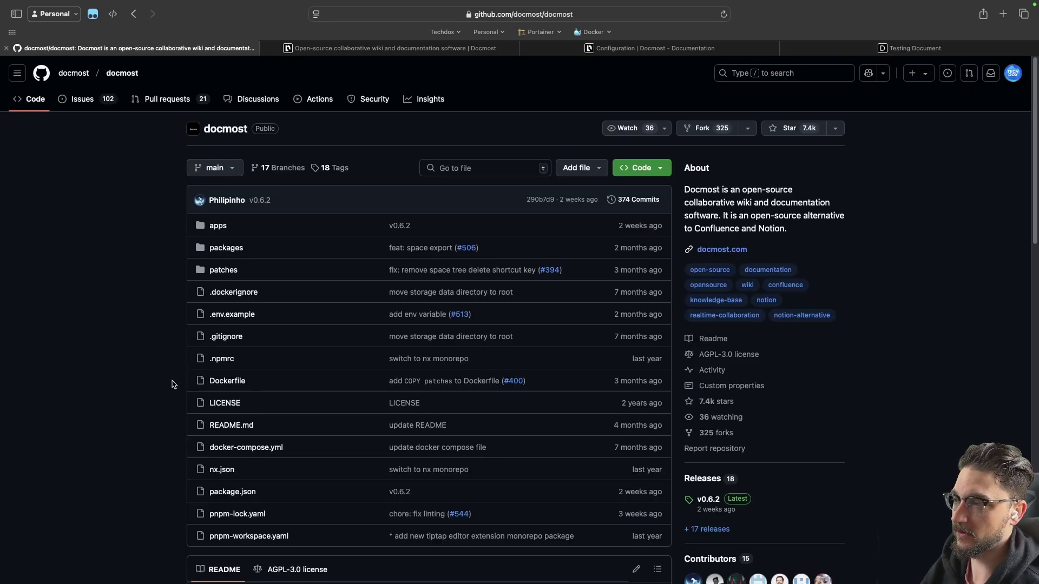
key(super+equal)
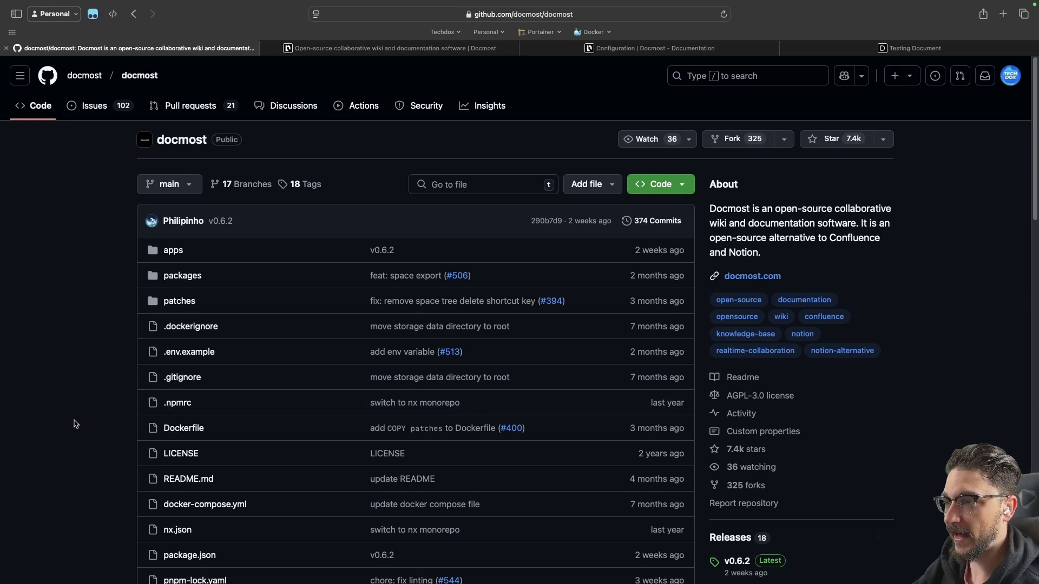
Step: View docmost's docker-compose.yml on GitHub, then move to the Techdox Docs tab
scroll(76, 424, down, 5)
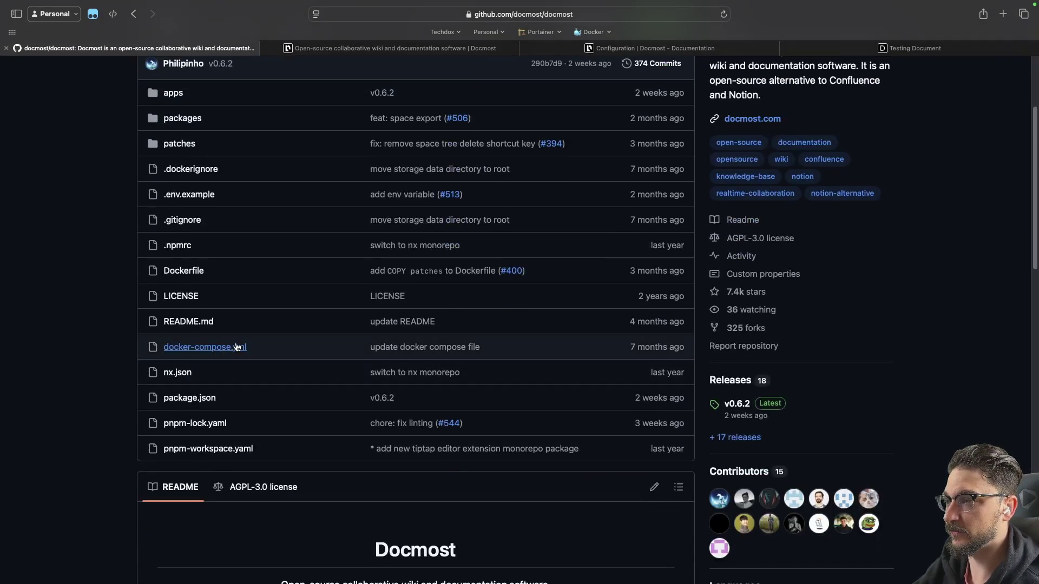
click(211, 351)
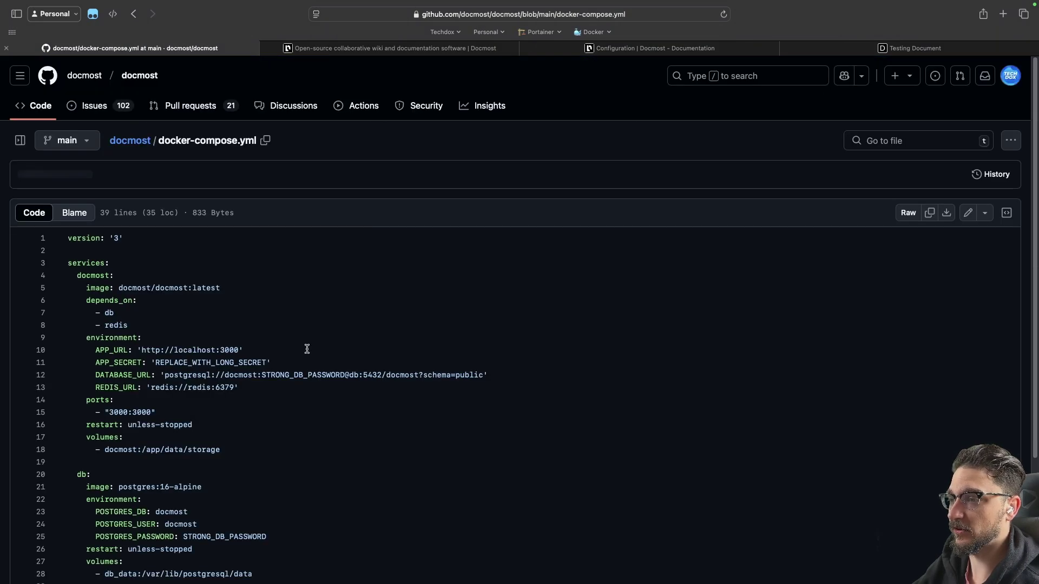
scroll(306, 349, down, 1)
scroll(162, 352, down, 2)
scroll(226, 335, up, 1)
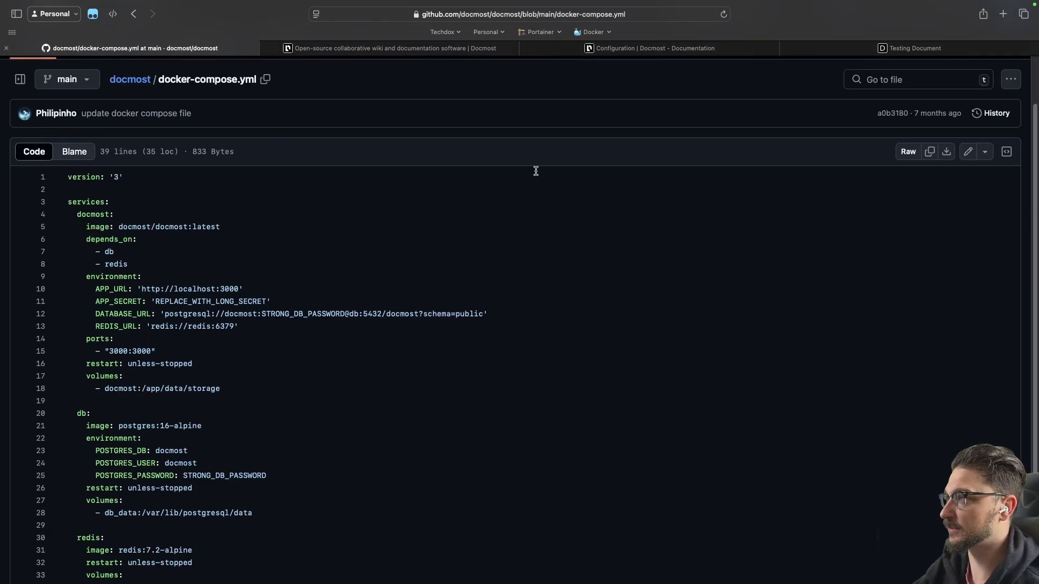
click(368, 48)
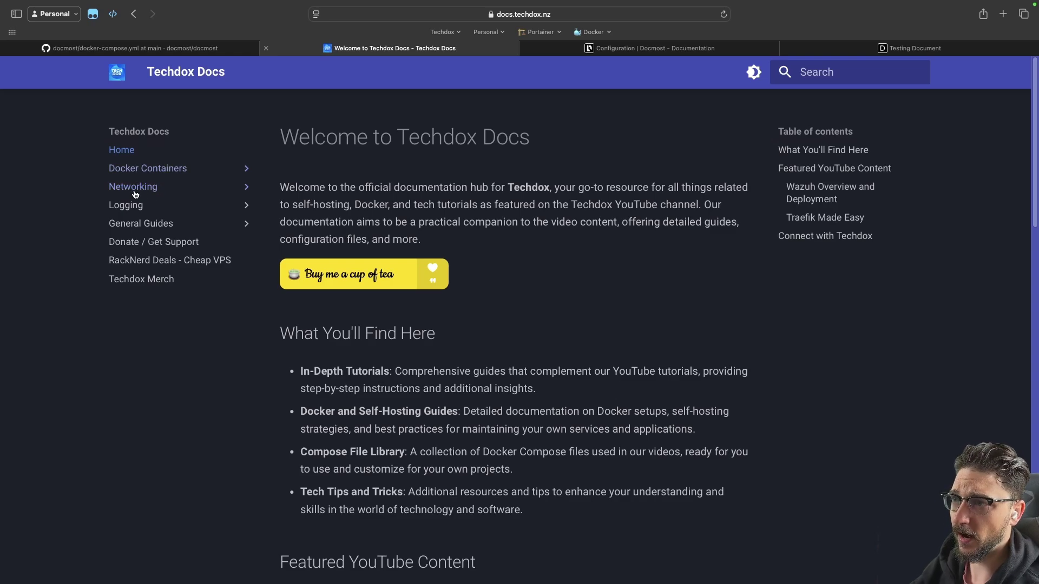
Step: Open the Docmost guide under Docker Containers > Note Taking & Utility in Techdox Docs
click(172, 172)
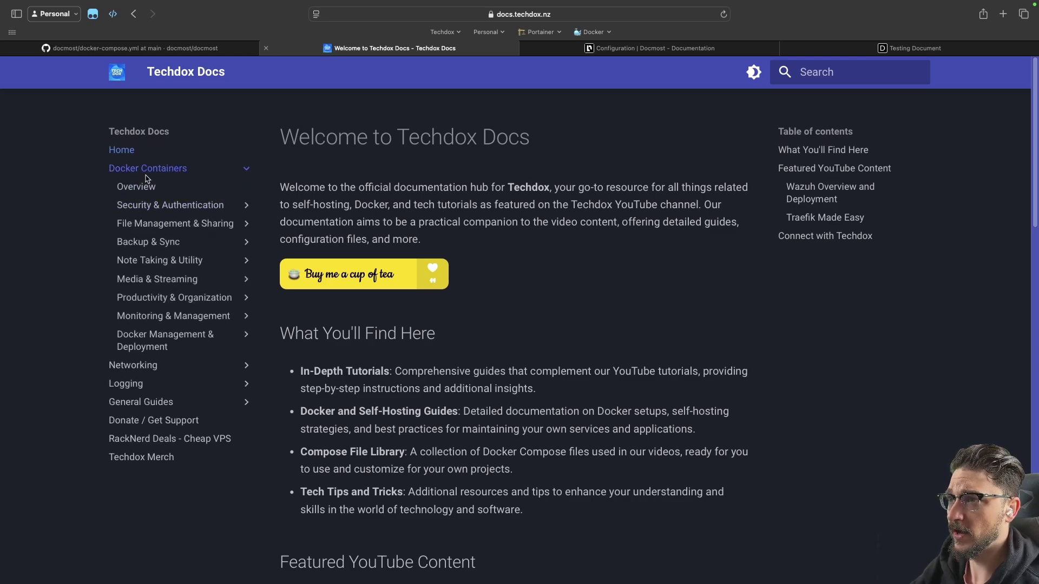
click(175, 265)
click(152, 277)
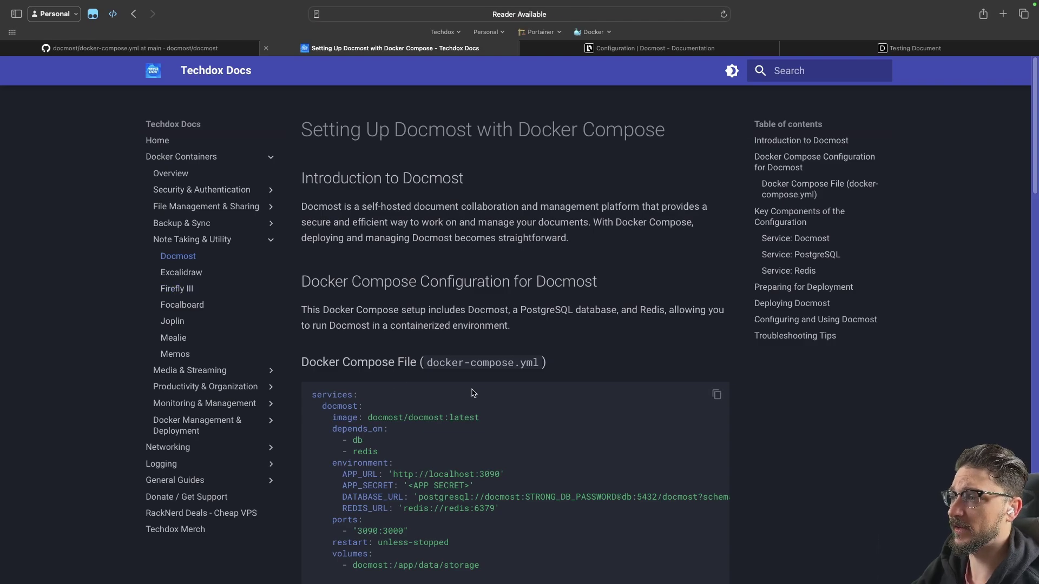
Step: Read through the guide's compose file and its Deploying Docmost steps
scroll(470, 393, down, 3)
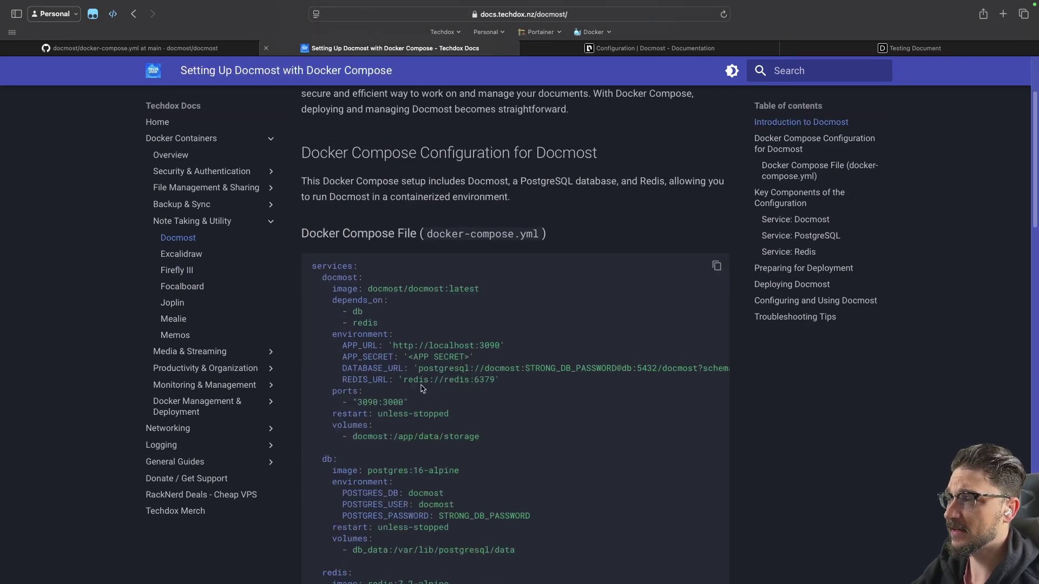
scroll(416, 349, down, 9)
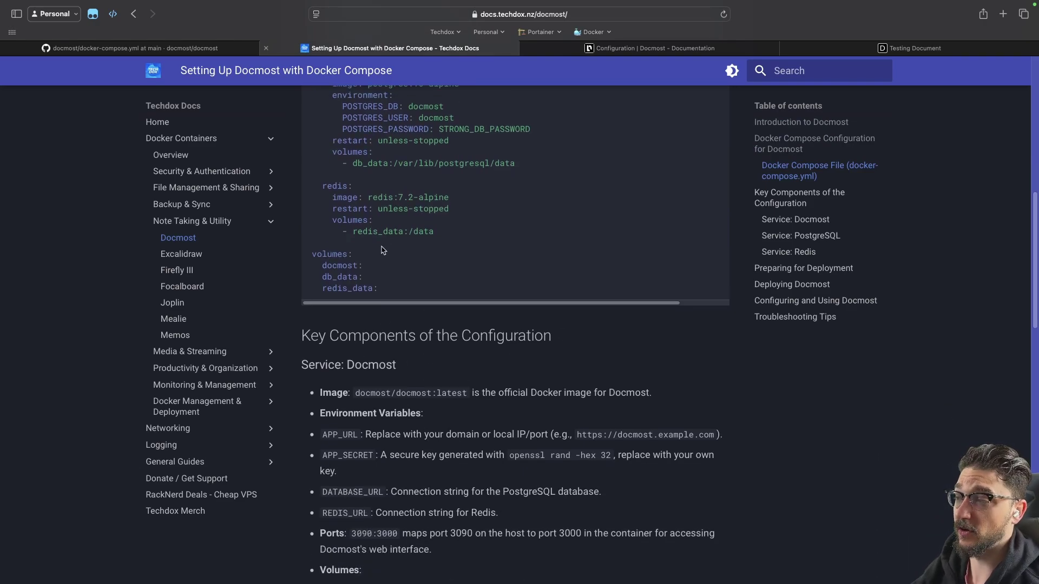
scroll(401, 400, down, 12)
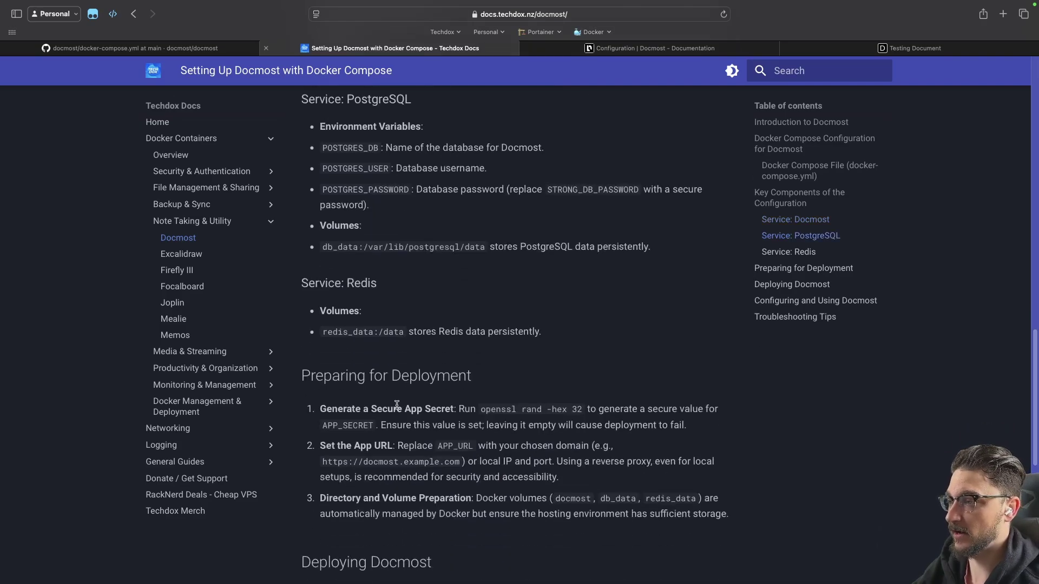
scroll(397, 420, up, 2)
scroll(406, 419, down, 6)
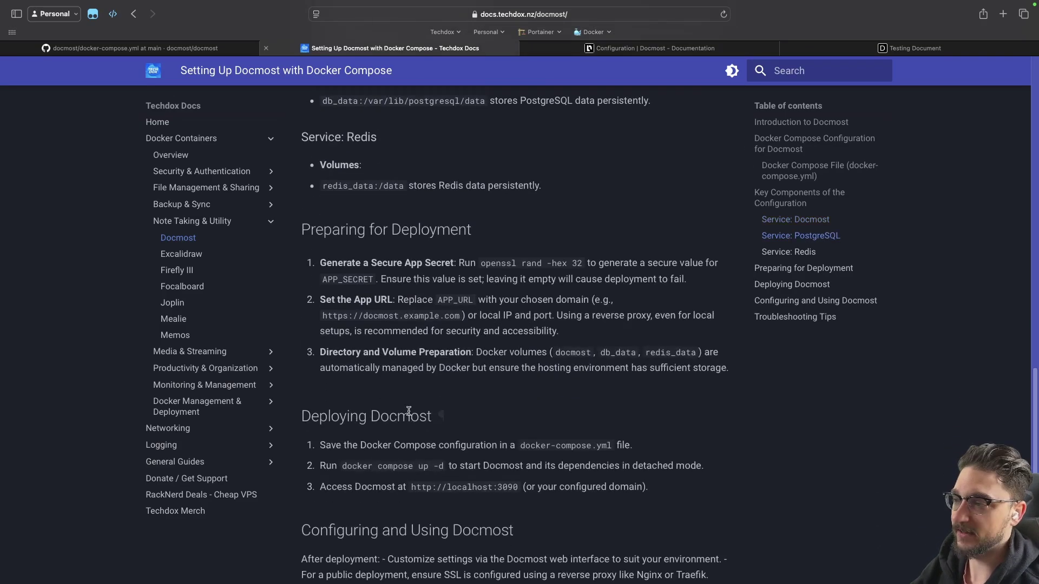
scroll(379, 417, down, 5)
mouse_move(320, 248)
mouse_down()
mouse_move(594, 281)
mouse_move(318, 245)
mouse_up()
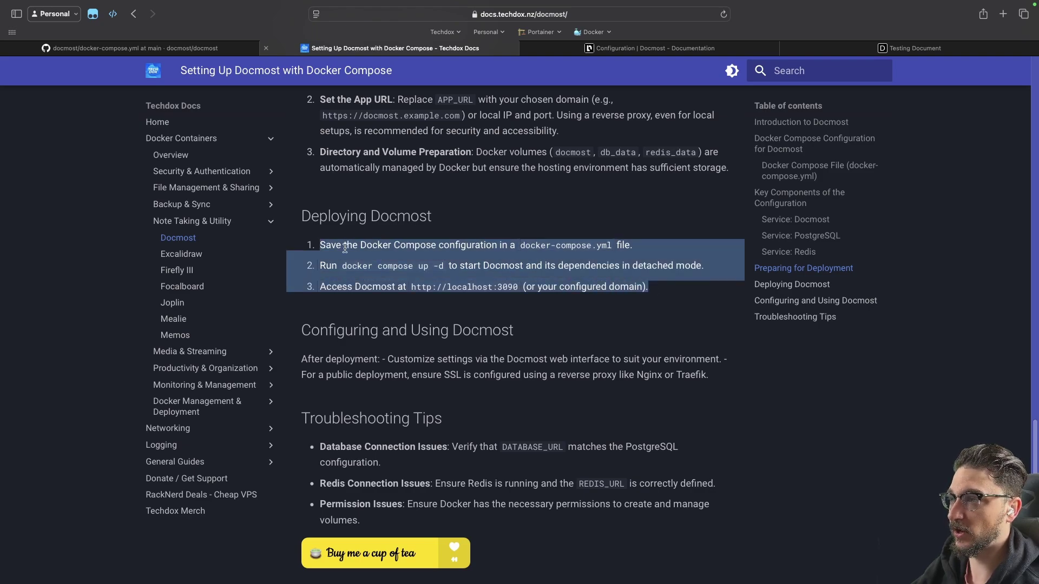
click(489, 306)
scroll(489, 307, up, 9)
scroll(489, 306, up, 15)
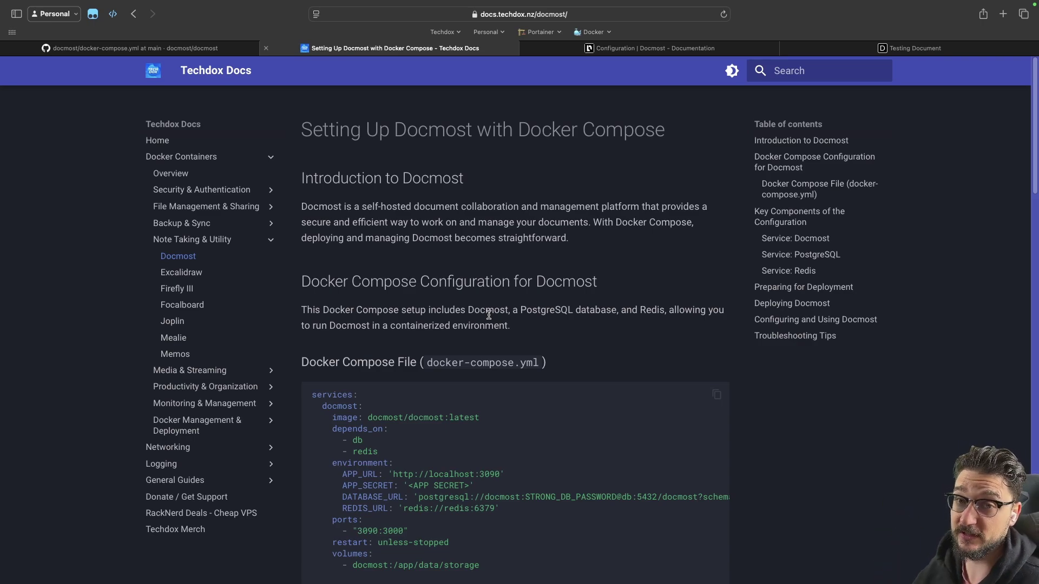
scroll(489, 314, down, 3)
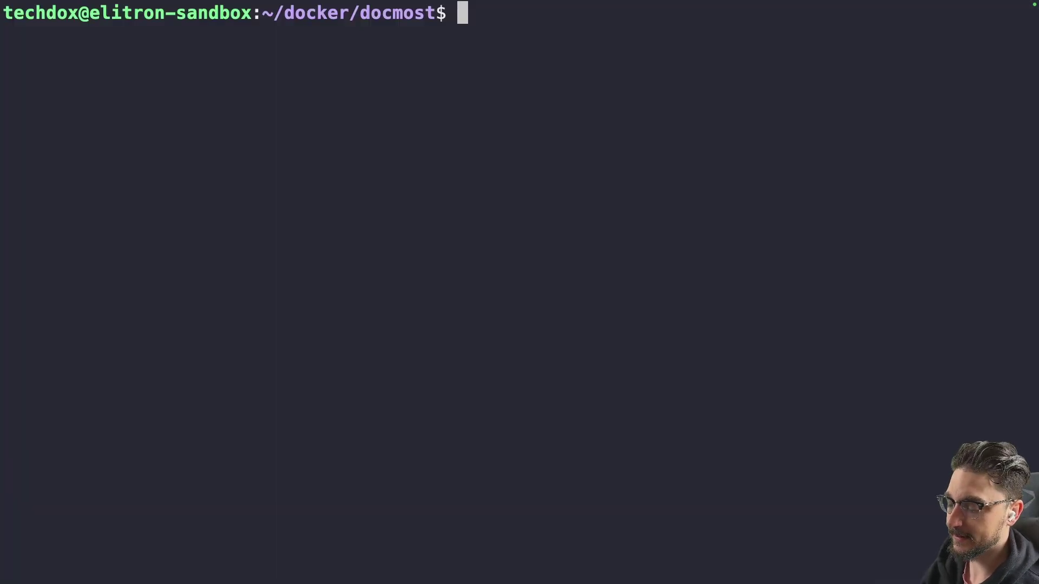
Step: Run ls to confirm ~/docker/docmost is empty, then return to the Techdox guide
text(ls)
key(Return)
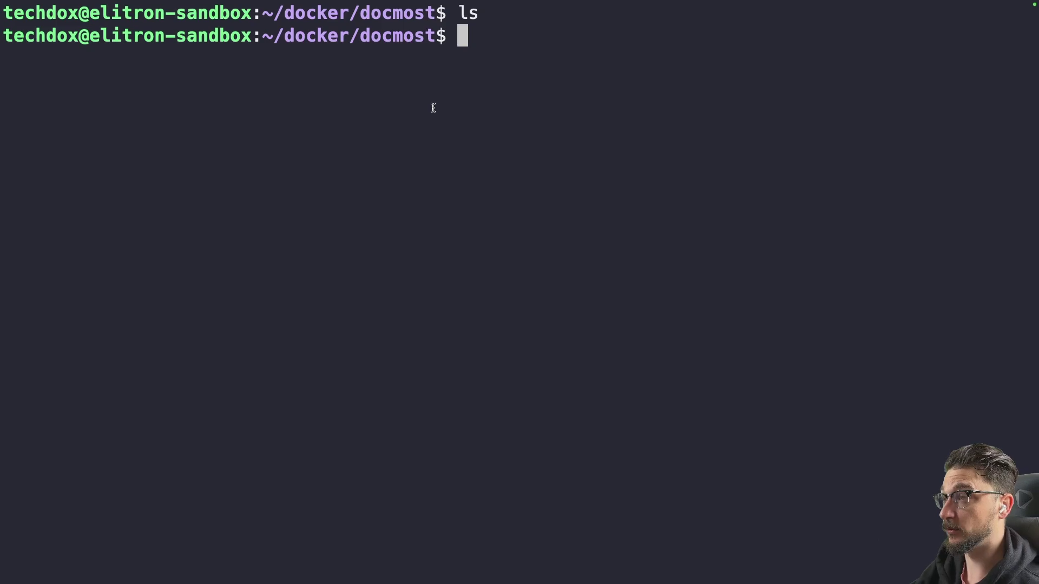
drag(276, 12, 437, 15)
click(363, 18)
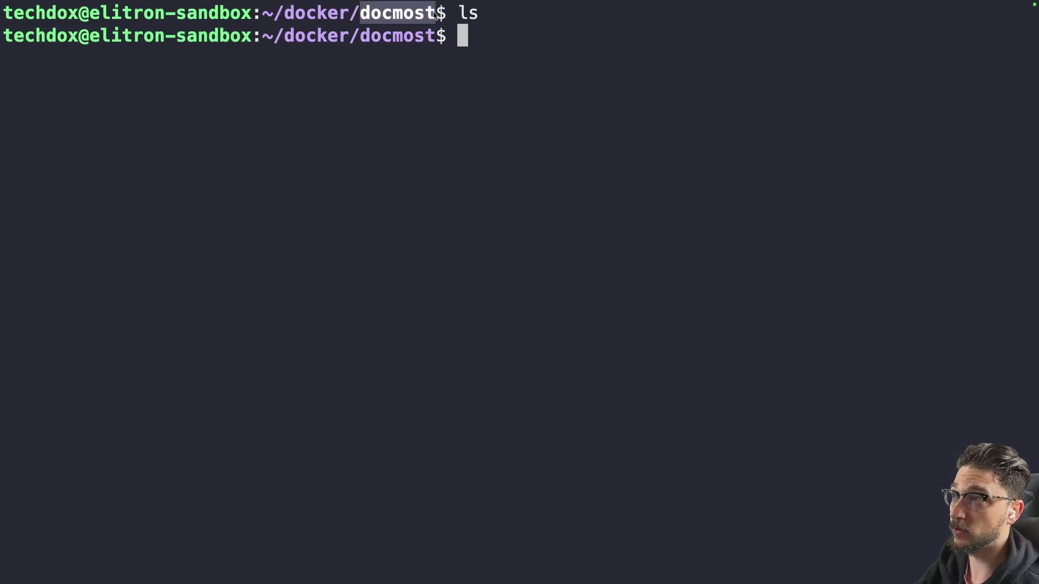
click(479, 60)
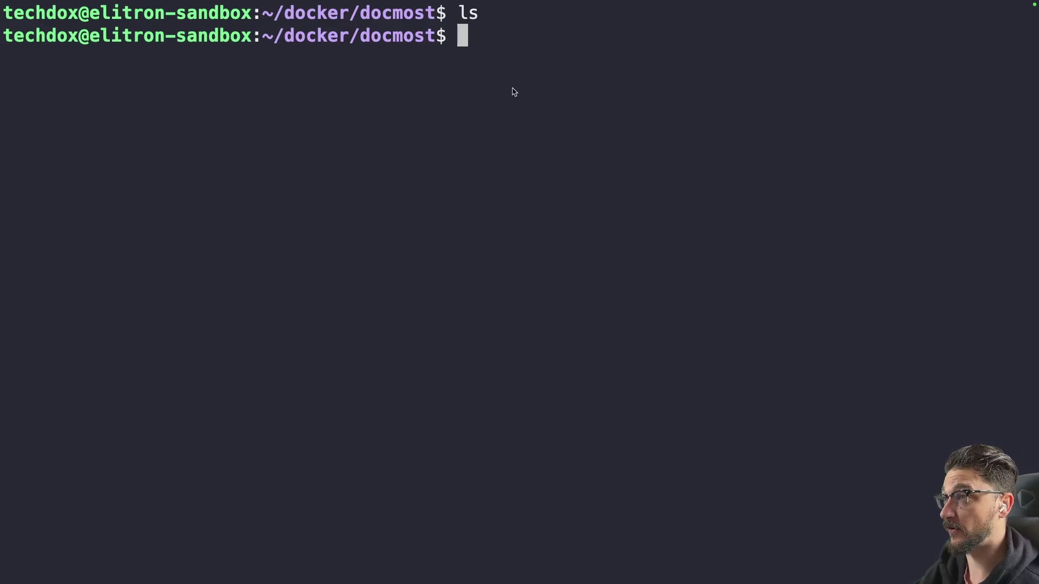
key(super+Tab)
scroll(552, 213, up, 3)
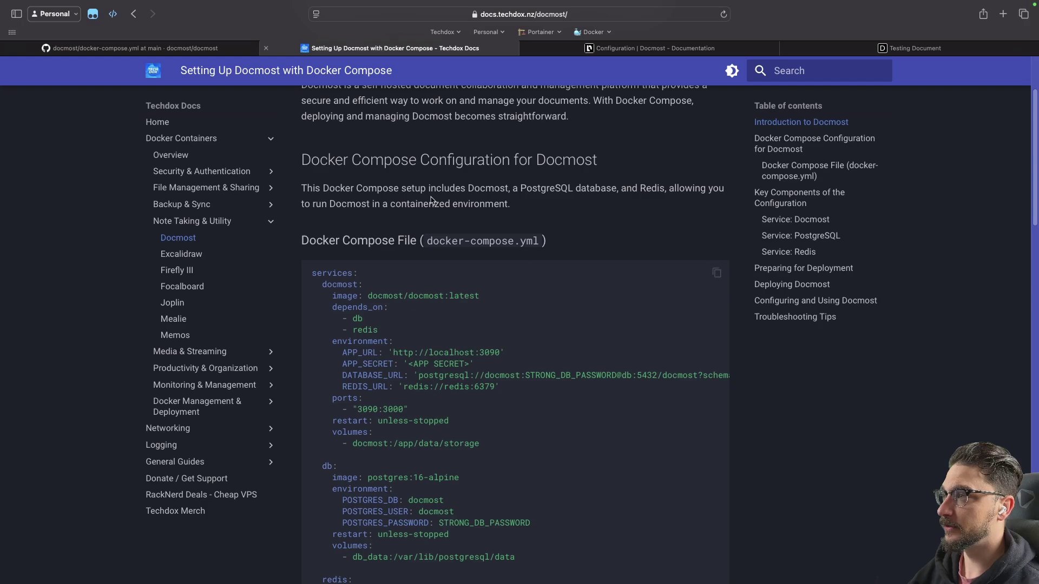
Step: Copy the guide's compose file and open a new docker-compose.yml in nano
scroll(662, 247, down, 1)
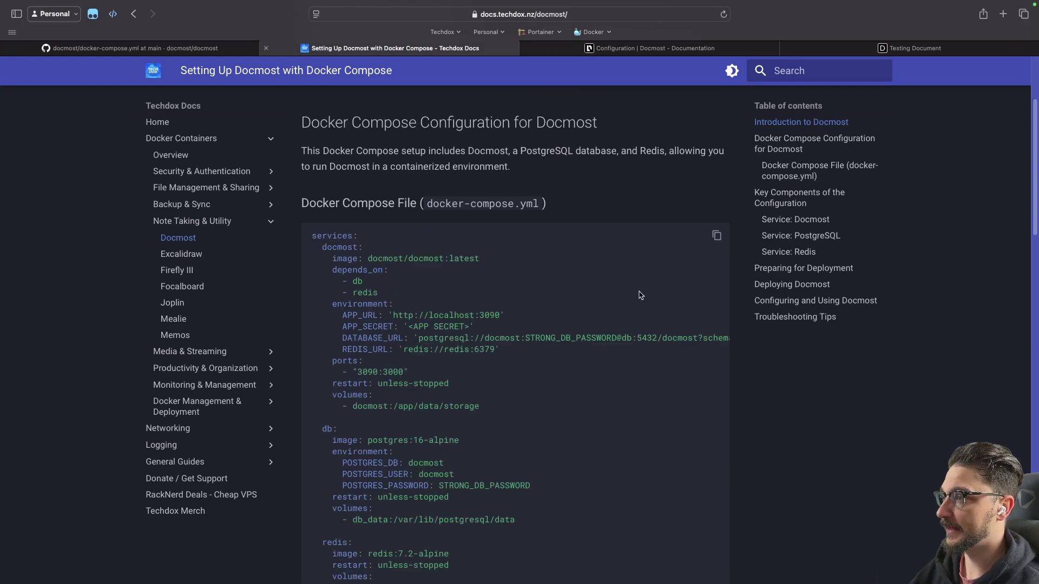
click(716, 241)
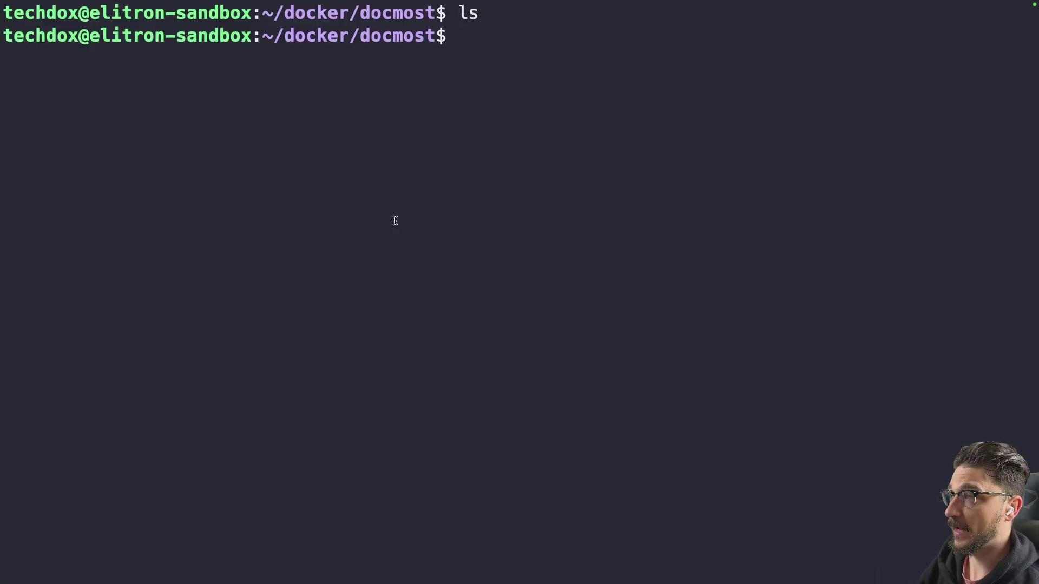
text(nano )
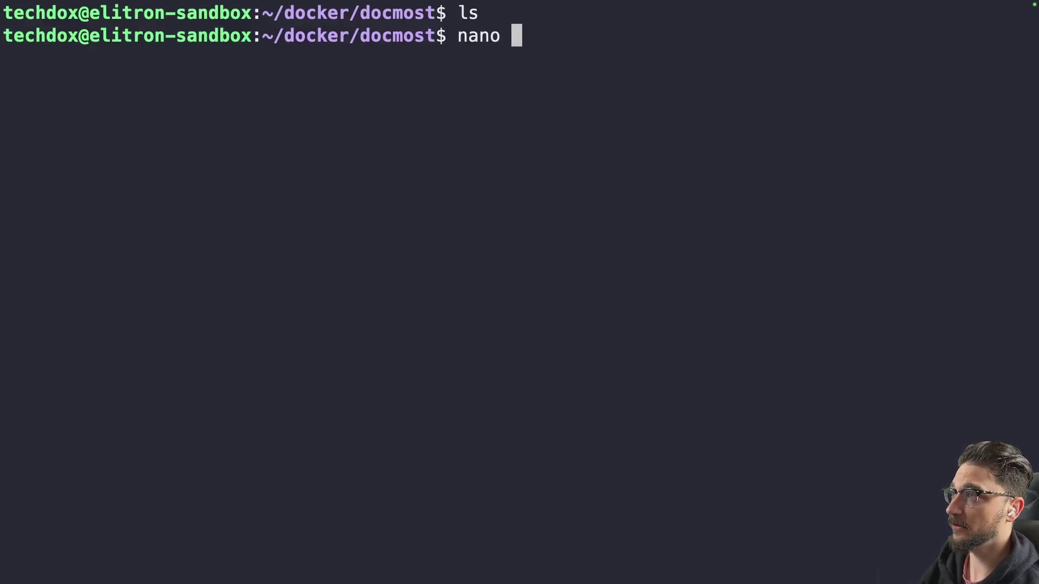
text(docker-comp)
key(BackSpace)
text(ompo)
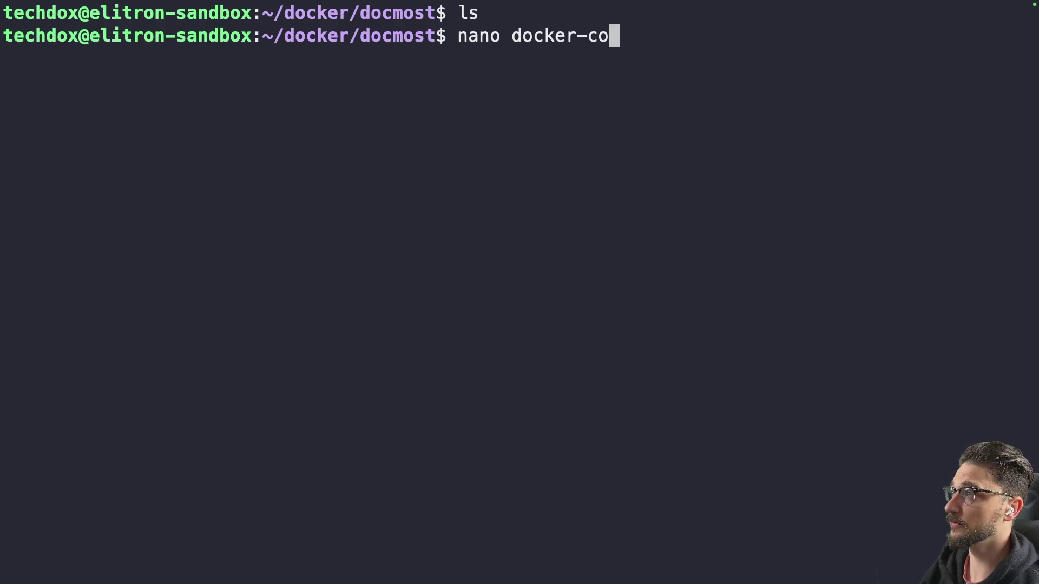
text(se.yml)
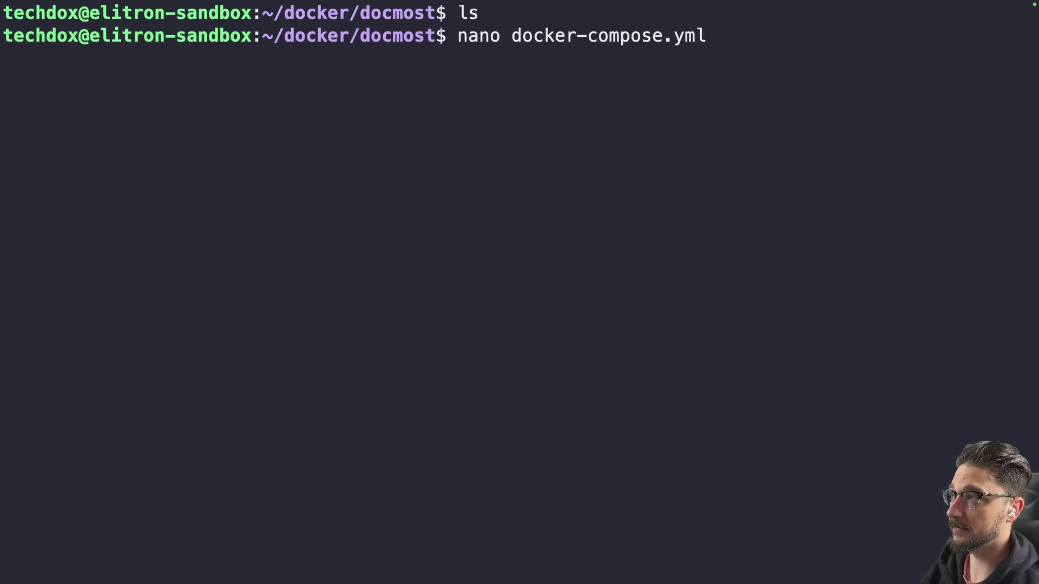
key(Return)
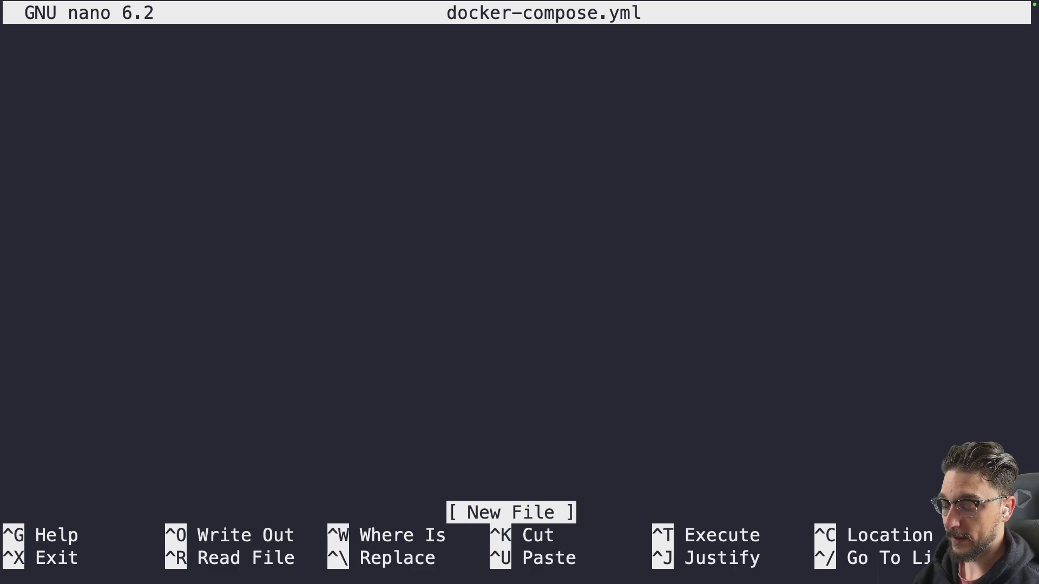
Step: Paste the copied Docmost compose configuration into docker-compose.yml
key(ctrl+shift+v)
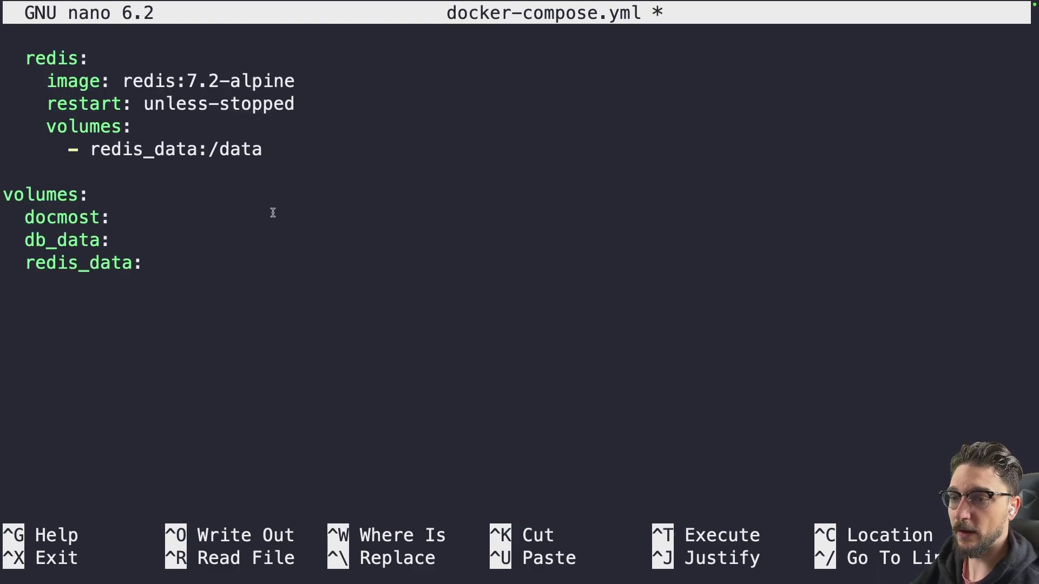
scroll(272, 217, up, 10)
scroll(271, 218, up, 3)
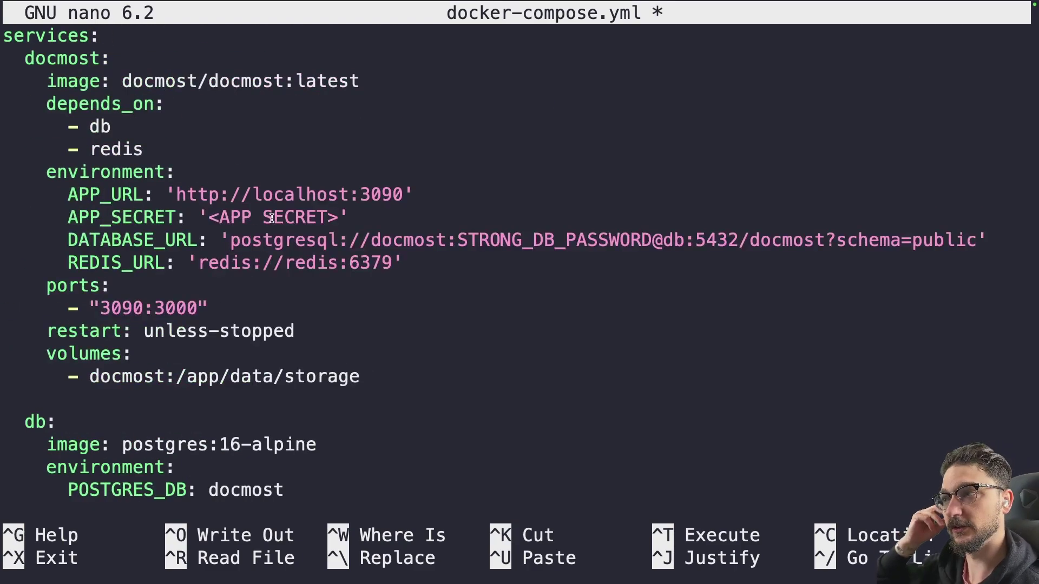
Step: Highlight the docmost/docmost image, service name, db/redis dependencies and APP_URL value
click(156, 77)
drag(128, 81, 306, 81)
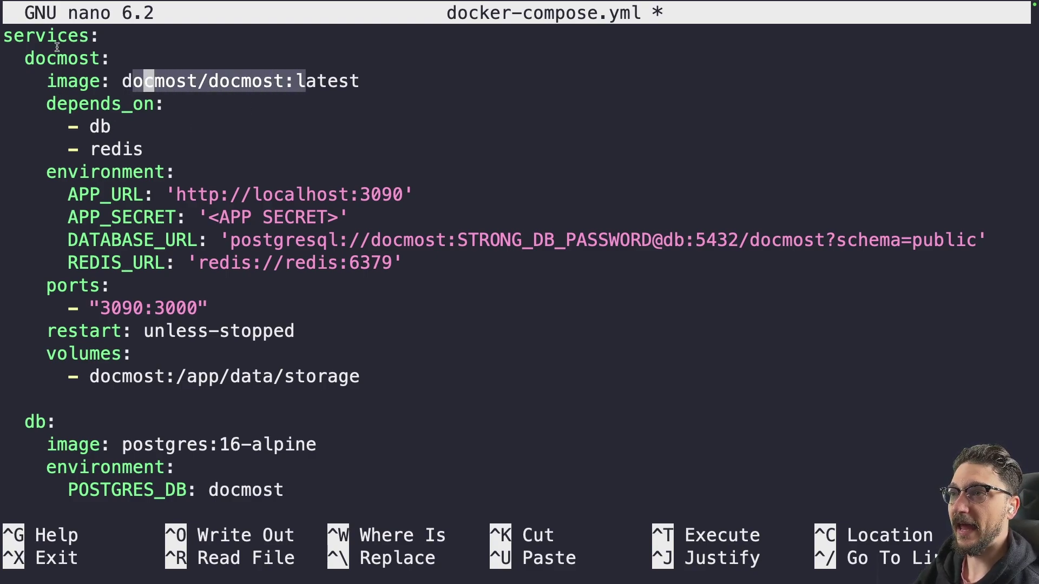
double_click(42, 60)
drag(86, 125, 144, 155)
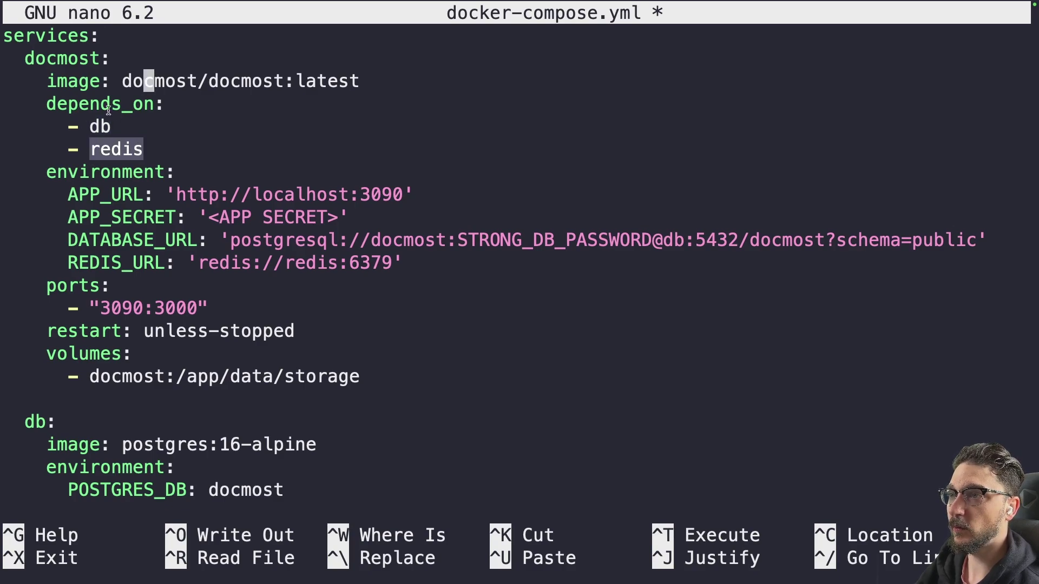
click(125, 133)
key(Down)
key(Down)
key(Down)
key(Down)
key(Down)
key(Down)
drag(403, 194, 177, 194)
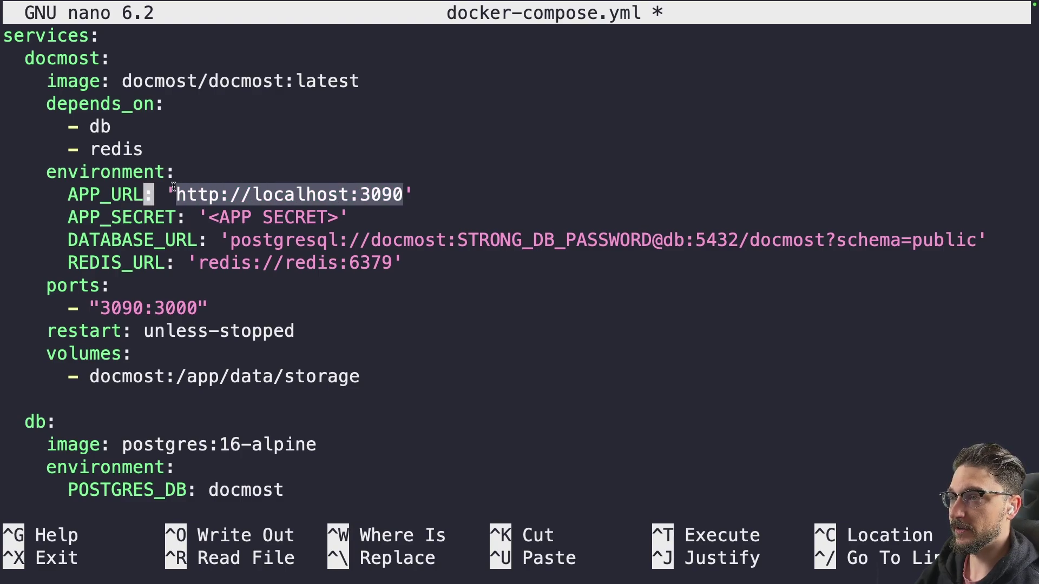
click(253, 198)
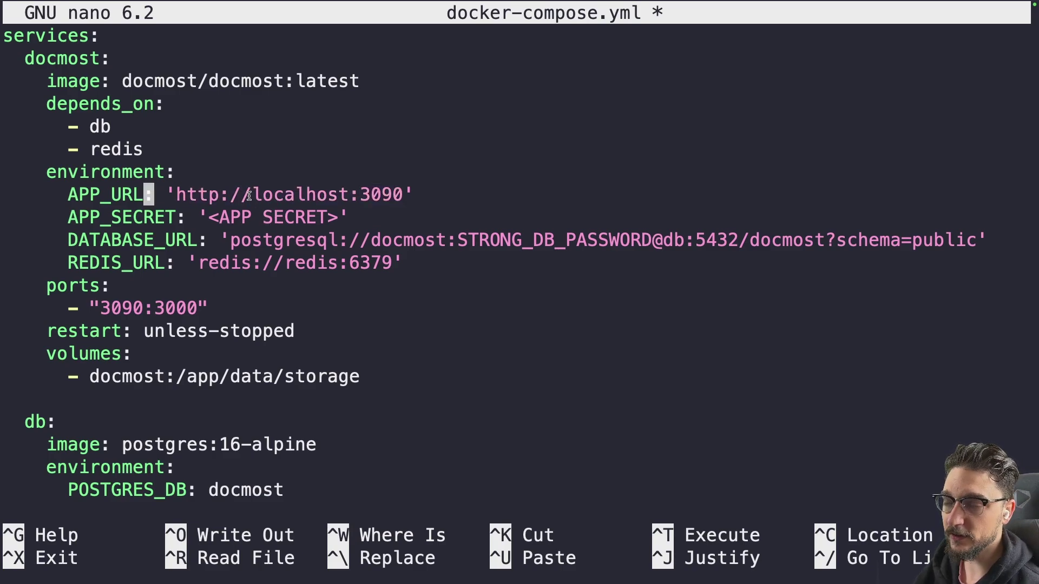
key(Right)
key(Right)
key(Right)
key(Right)
key(Right)
key(Right)
key(Right)
key(Right)
key(Right)
key(Right)
key(Right)
key(Right)
key(Right)
key(Right)
key(Right)
key(Right)
key(Right)
key(Right)
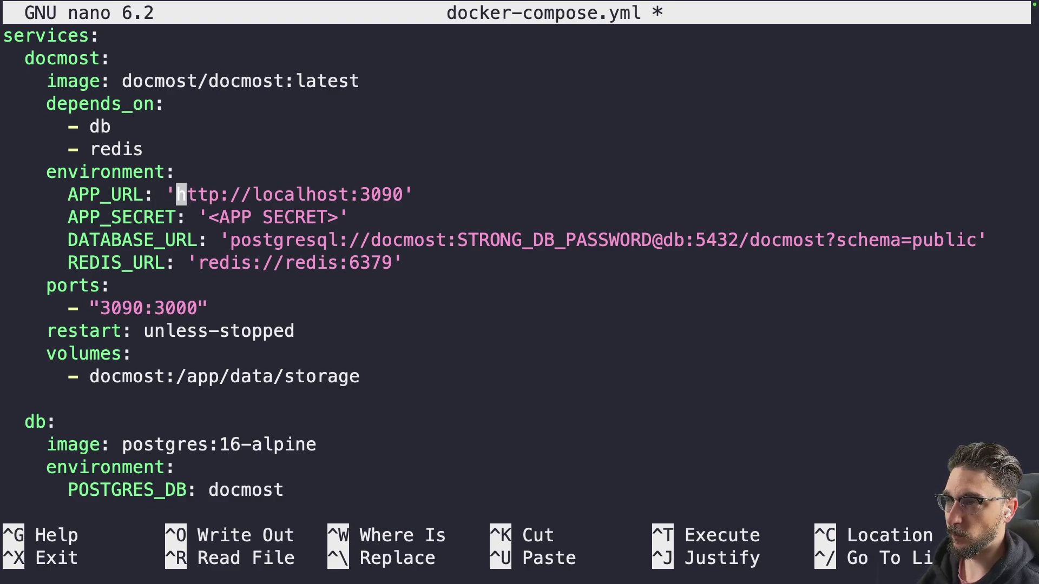
key(Right)
key(Right)
key(BackSpace)
key(BackSpace)
key(BackSpace)
key(BackSpace)
key(BackSpace)
key(BackSpace)
key(BackSpace)
key(BackSpace)
key(BackSpace)
key(BackSpace)
text(192.)
text(168.68.112)
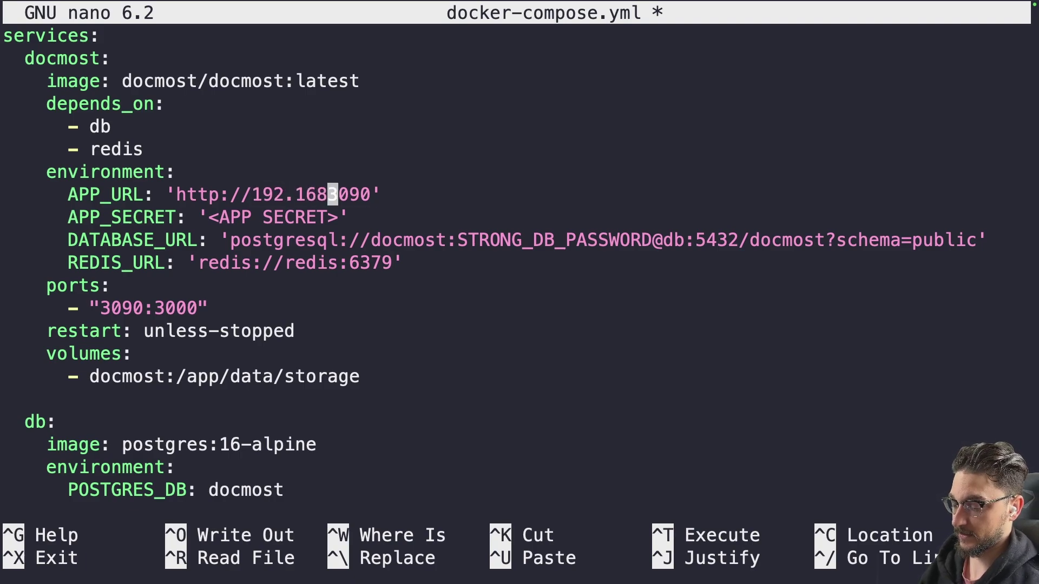
text(:)
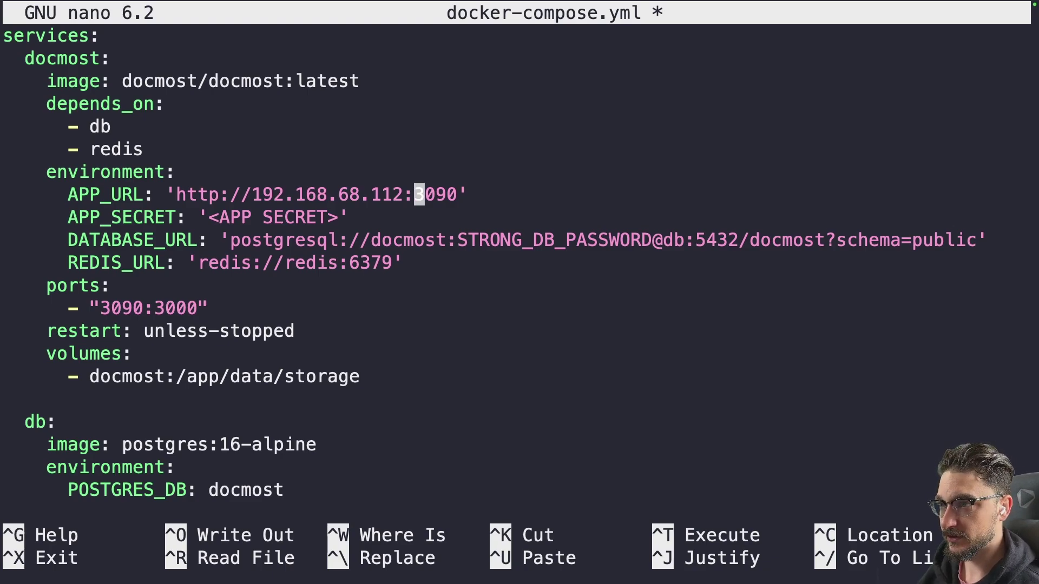
key(Left)
key(Right)
key(Right)
key(Right)
key(Right)
key(Right)
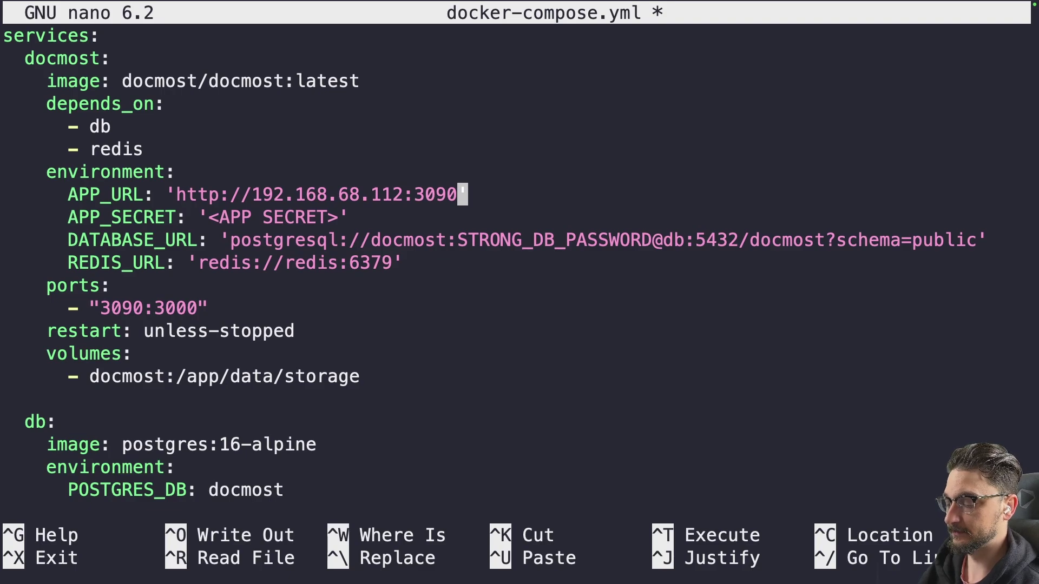
key(BackSpace)
key(BackSpace)
key(BackSpace)
key(BackSpace)
key(BackSpace)
key(BackSpace)
key(BackSpace)
key(BackSpace)
key(BackSpace)
key(BackSpace)
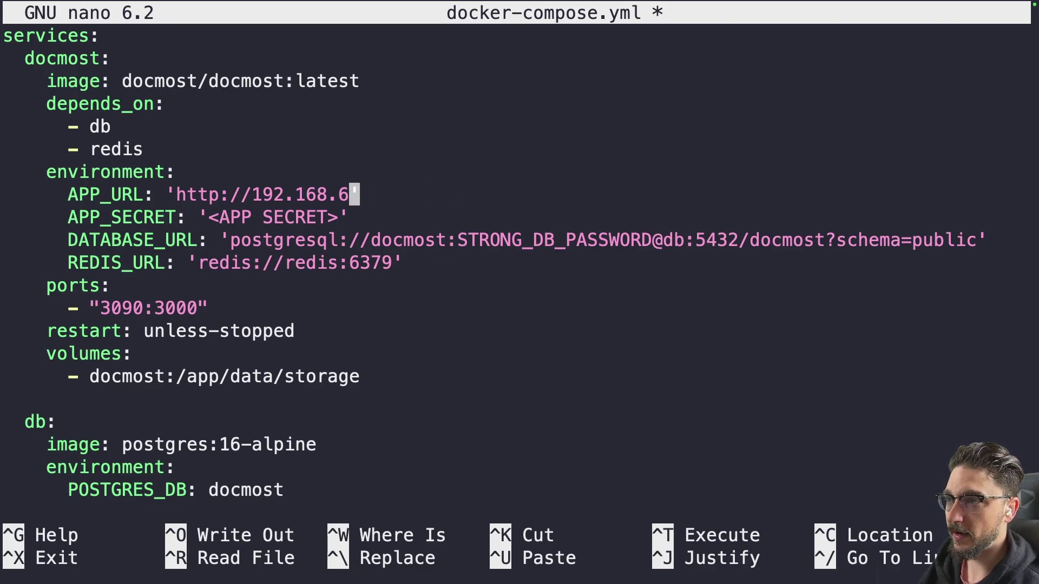
key(BackSpace)
key(BackSpace)
key(BackSpace)
key(BackSpace)
key(BackSpace)
key(BackSpace)
key(BackSpace)
key(BackSpace)
key(BackSpace)
key(BackSpace)
key(BackSpace)
key(BackSpace)
text(s://doc)
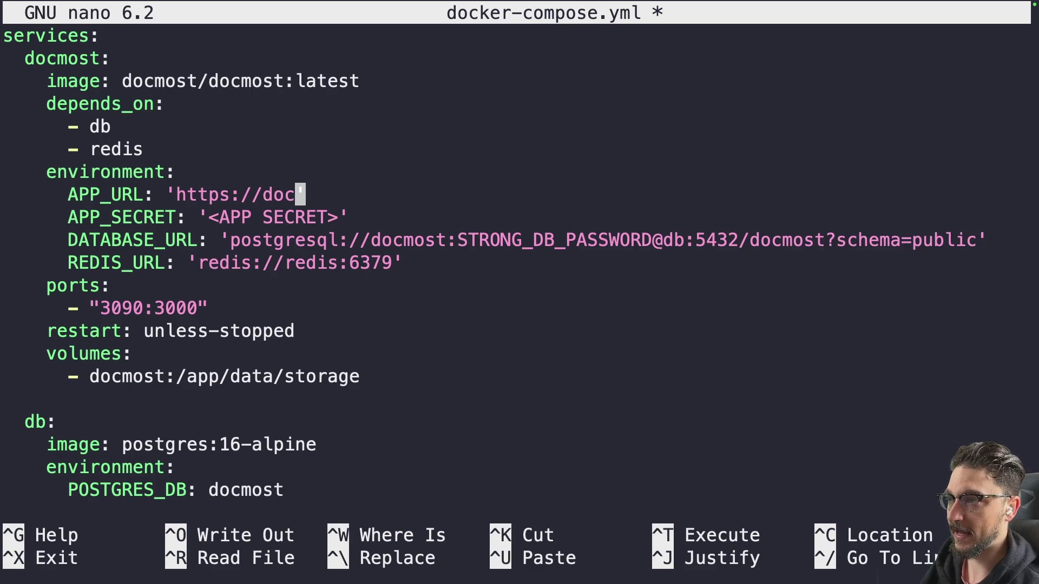
text(most.tec)
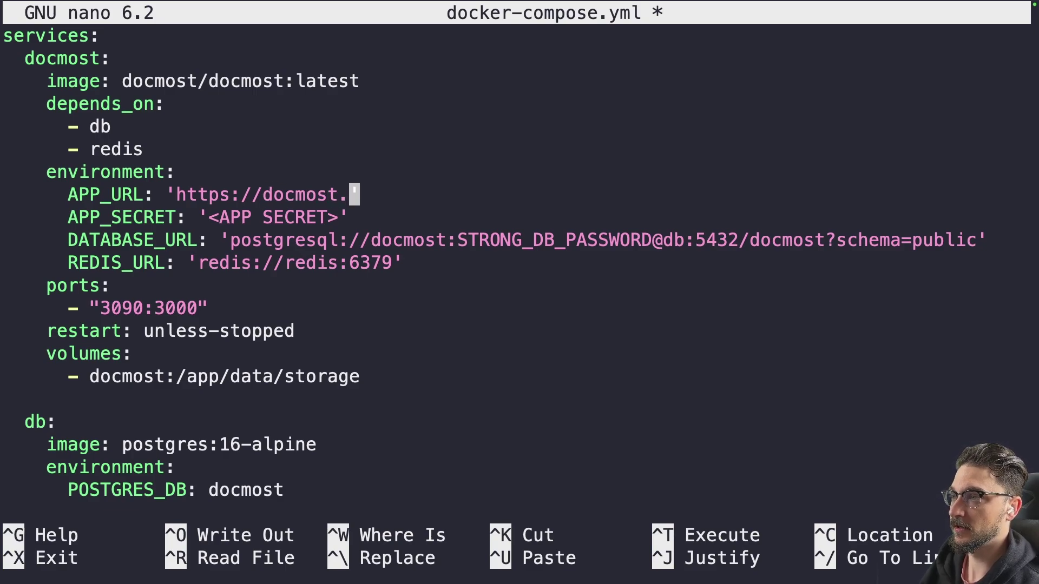
text(hdox.nz)
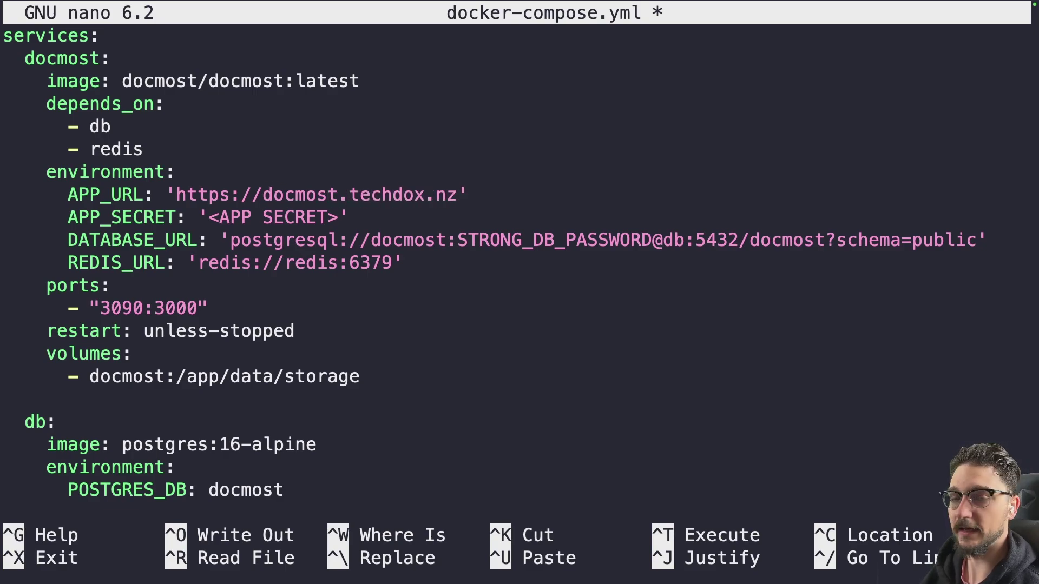
Step: Clear the APP_SECRET placeholder, leaving empty quotes
key(Down)
key(Left)
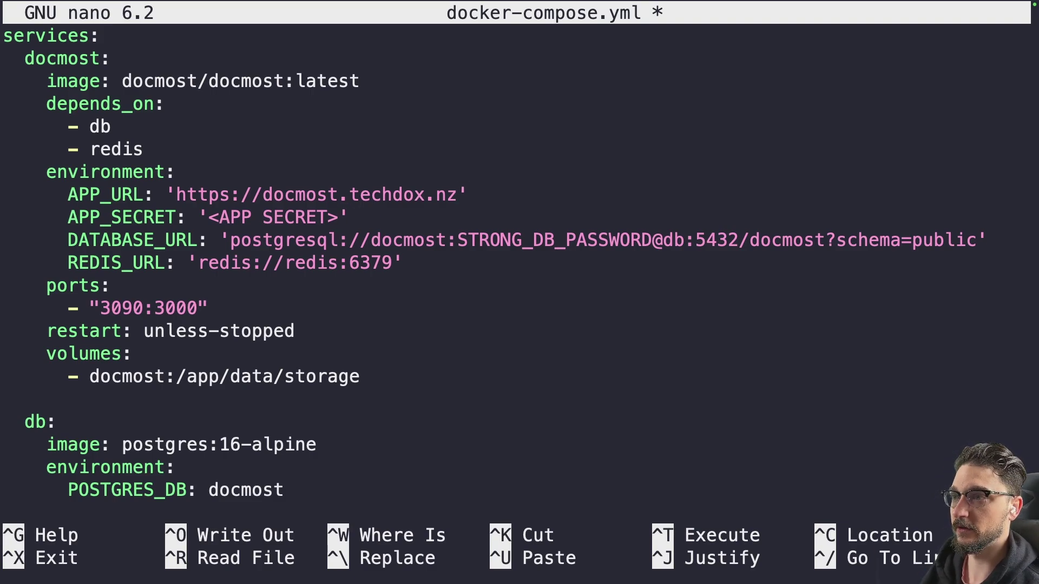
key(BackSpace)
key(BackSpace)
key(BackSpace)
key(BackSpace)
key(BackSpace)
key(BackSpace)
key(BackSpace)
key(BackSpace)
key(BackSpace)
key(BackSpace)
key(BackSpace)
key(BackSpace)
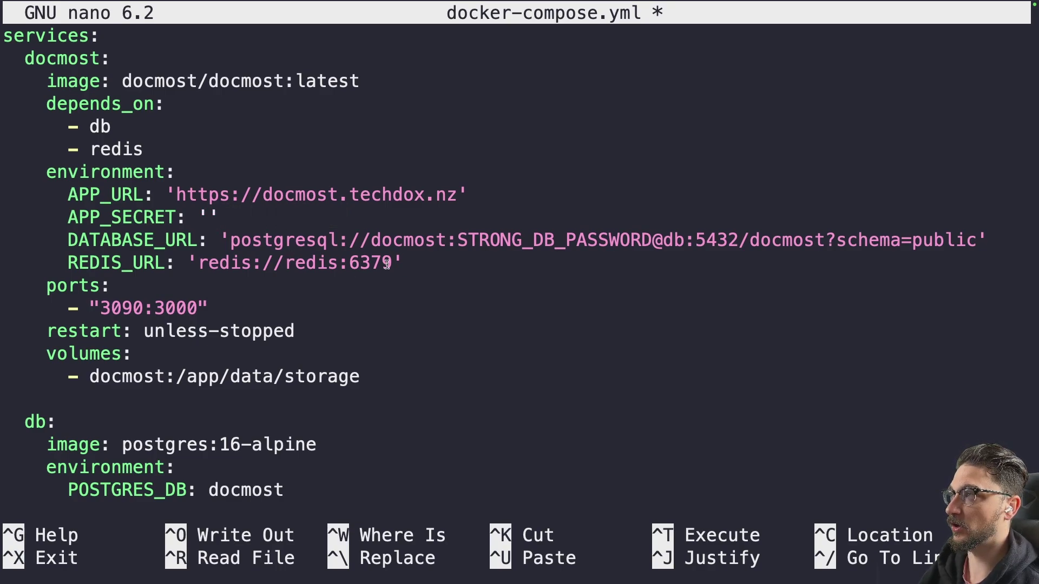
Step: Select the openssl rand -hex 32 command in the enlarged Docmost guide
key(super+Tab)
scroll(457, 387, down, 3)
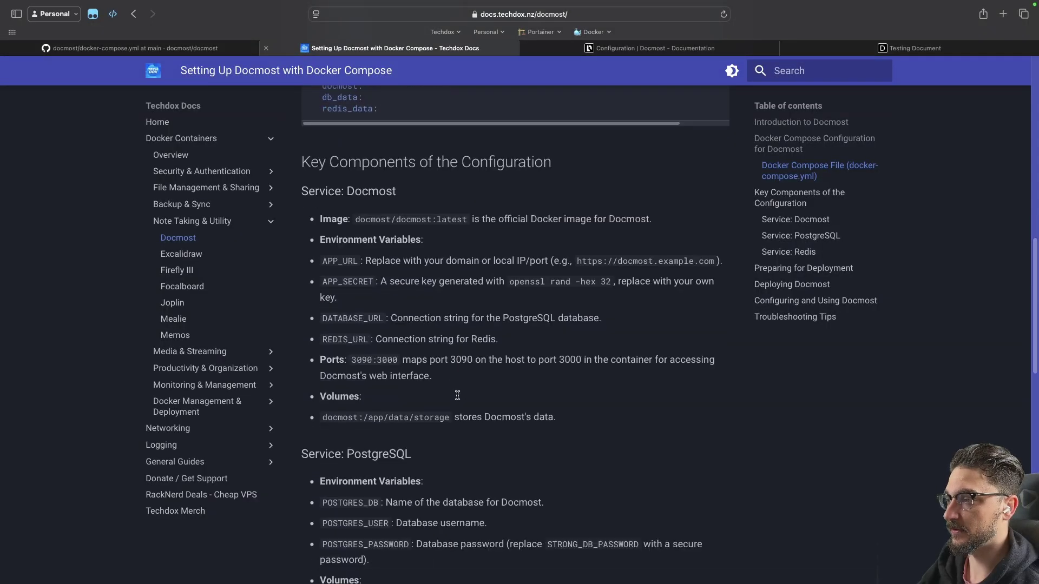
key(super+equal)
scroll(470, 368, down, 5)
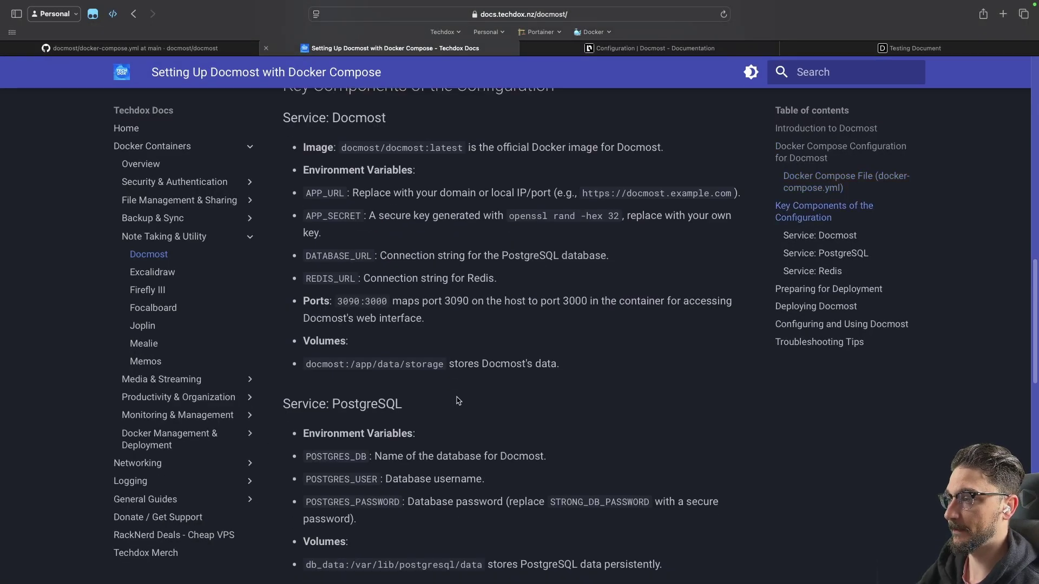
scroll(507, 255, up, 3)
drag(509, 253, 619, 252)
key(super+c)
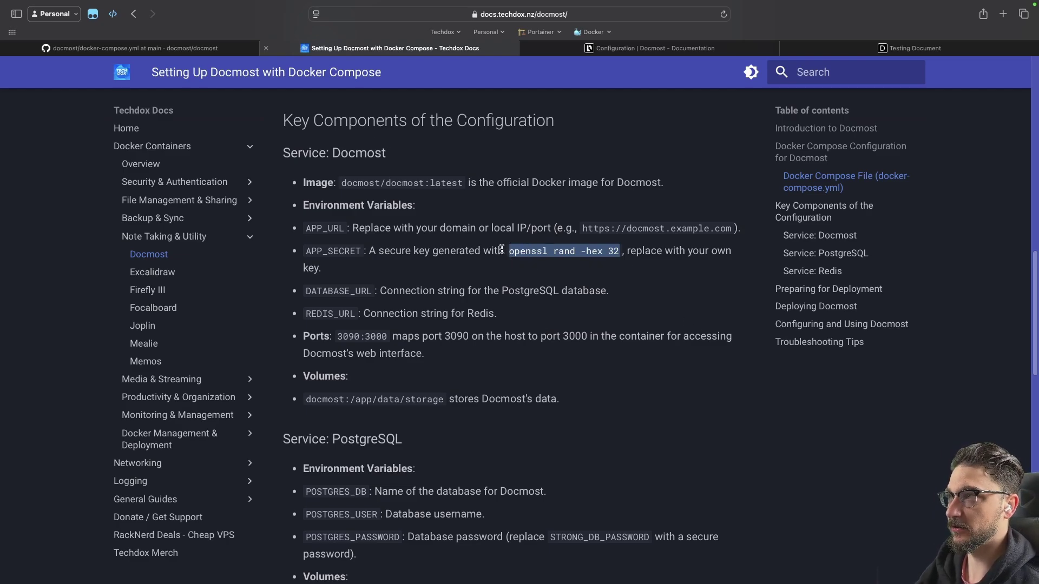
Step: Run openssl rand -hex 32 locally to generate a hex key, then return to the server session
key(super+Tab)
key(super+v)
key(Return)
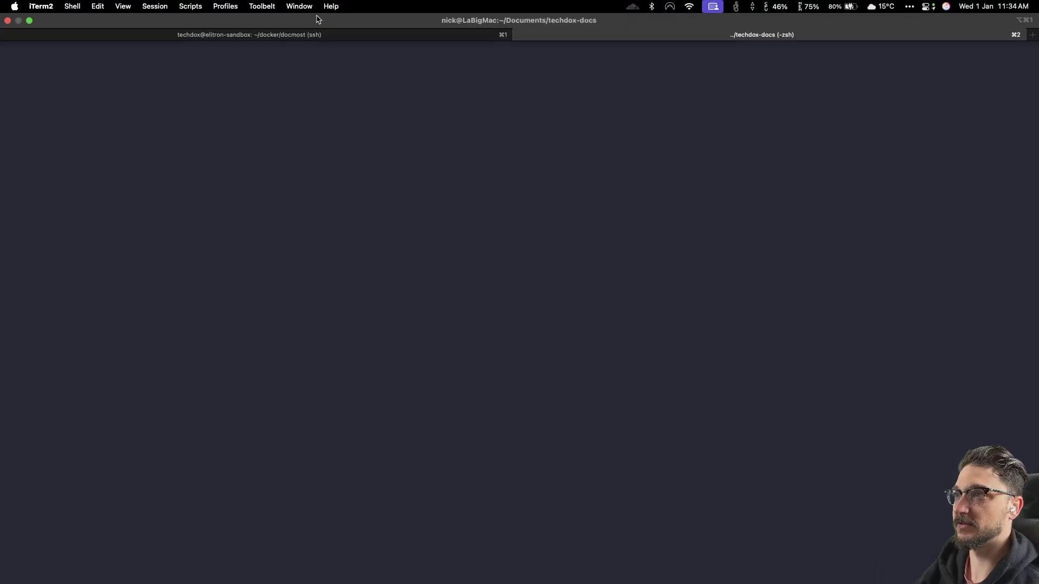
click(280, 37)
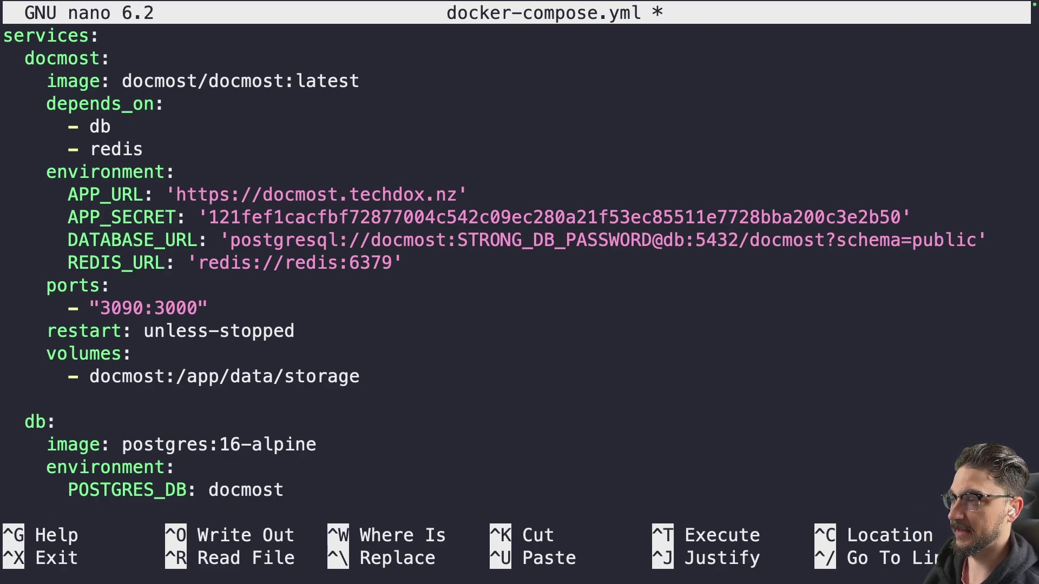
Step: Locate the DATABASE_URL line and mark its STRONG_DB_PASSWORD placeholder
key(Down)
key(Up)
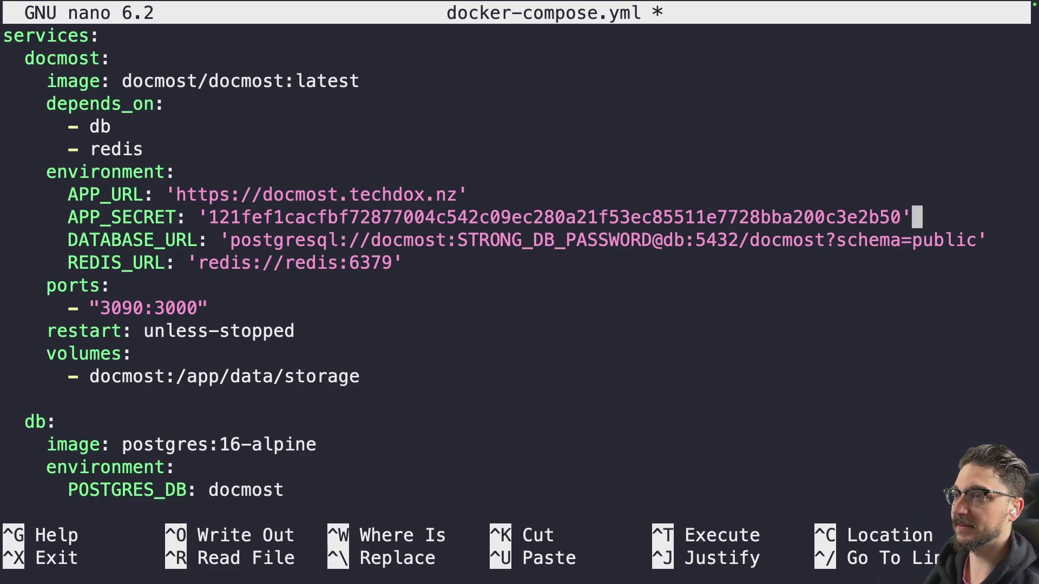
key(Down)
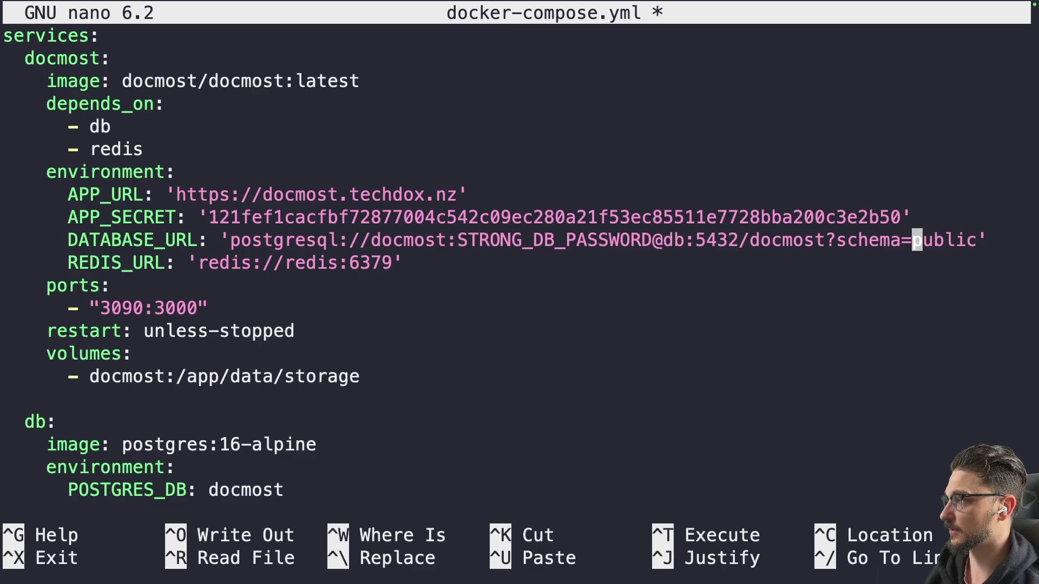
triple_click(146, 231)
click(243, 242)
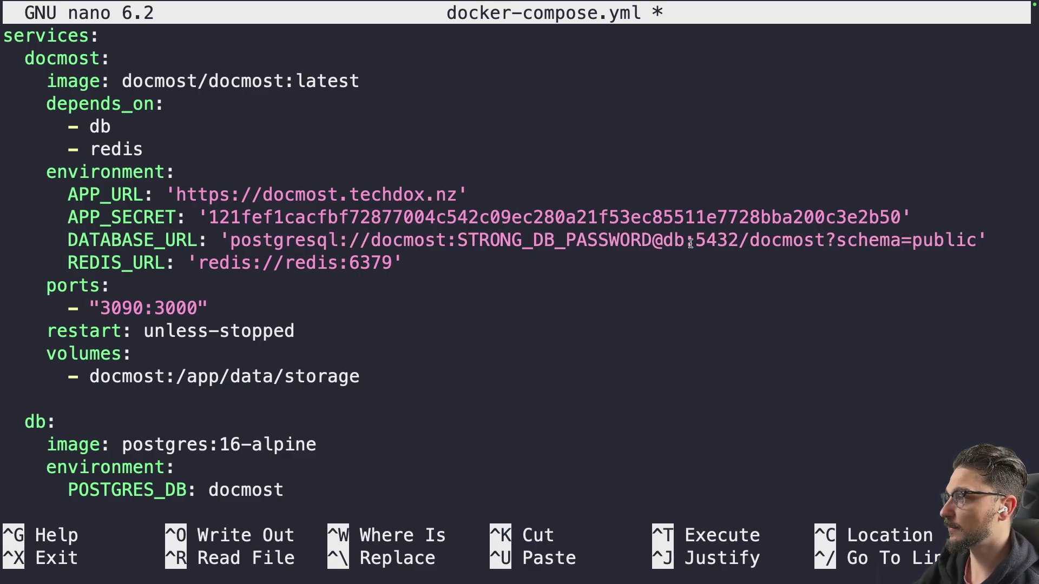
drag(459, 240, 646, 242)
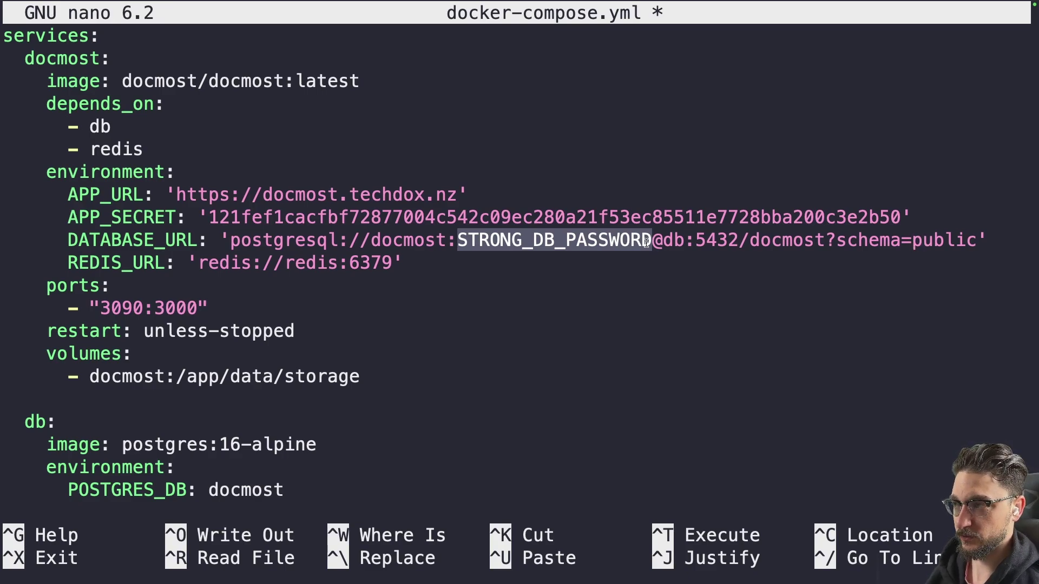
Step: Replace the placeholder with the chosen database password, then look over REDIS_URL
key(Left)
key(Left)
key(Left)
key(Left)
key(Left)
key(Left)
key(Left)
key(Left)
key(Left)
key(Left)
key(Left)
key(Left)
key(Left)
key(Left)
key(Left)
key(Left)
key(Left)
key(Left)
key(Left)
key(Left)
key(Left)
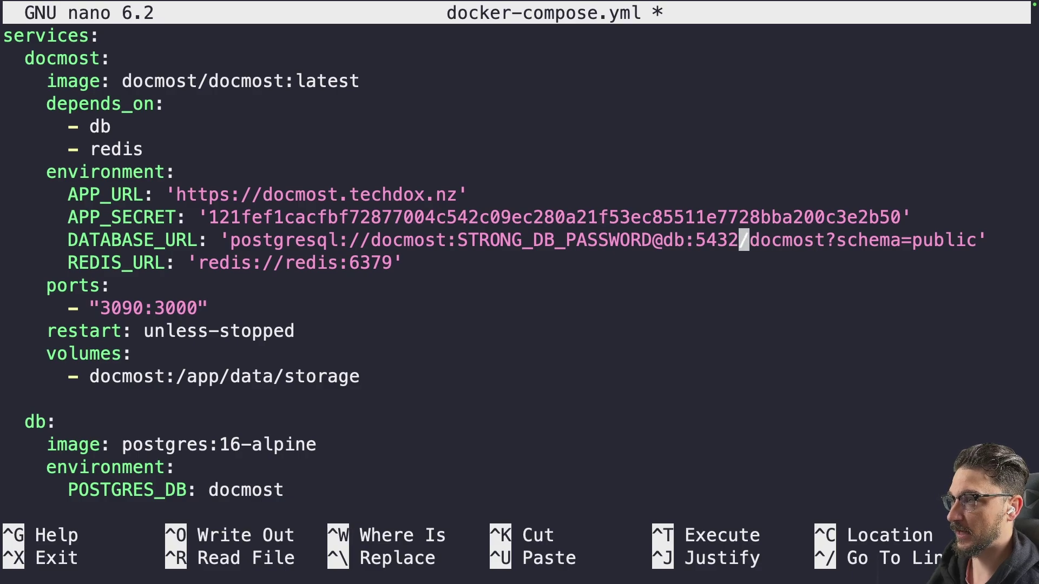
key(Left)
key(Left)
key(Left)
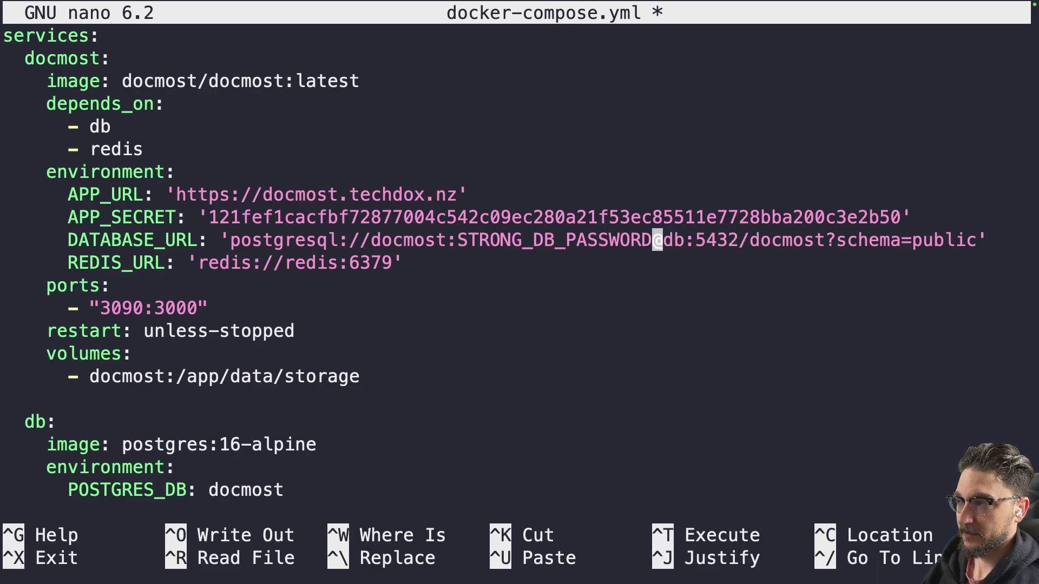
key(BackSpace)
key(BackSpace)
key(BackSpace)
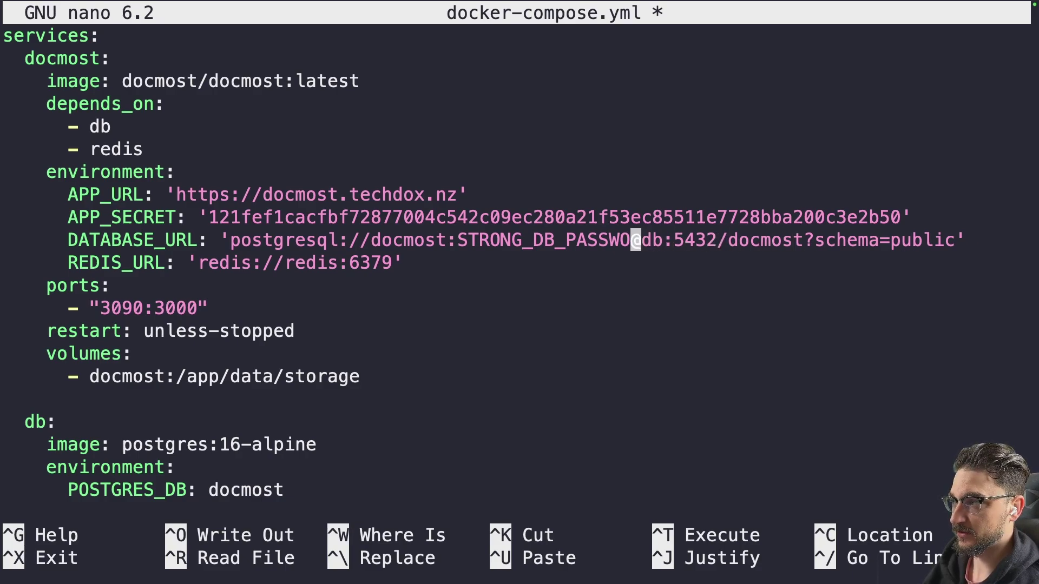
key(BackSpace)
key(BackSpace)
key(BackSpace)
key(BackSpace)
key(BackSpace)
key(BackSpace)
key(BackSpace)
key(BackSpace)
key(BackSpace)
key(BackSpace)
key(BackSpace)
key(BackSpace)
key(BackSpace)
key(BackSpace)
key(BackSpace)
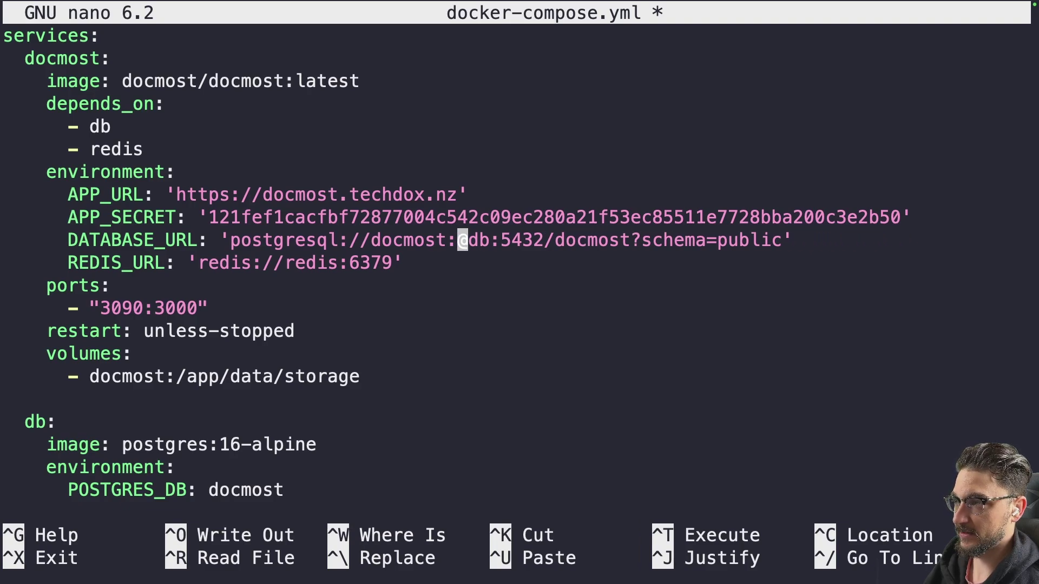
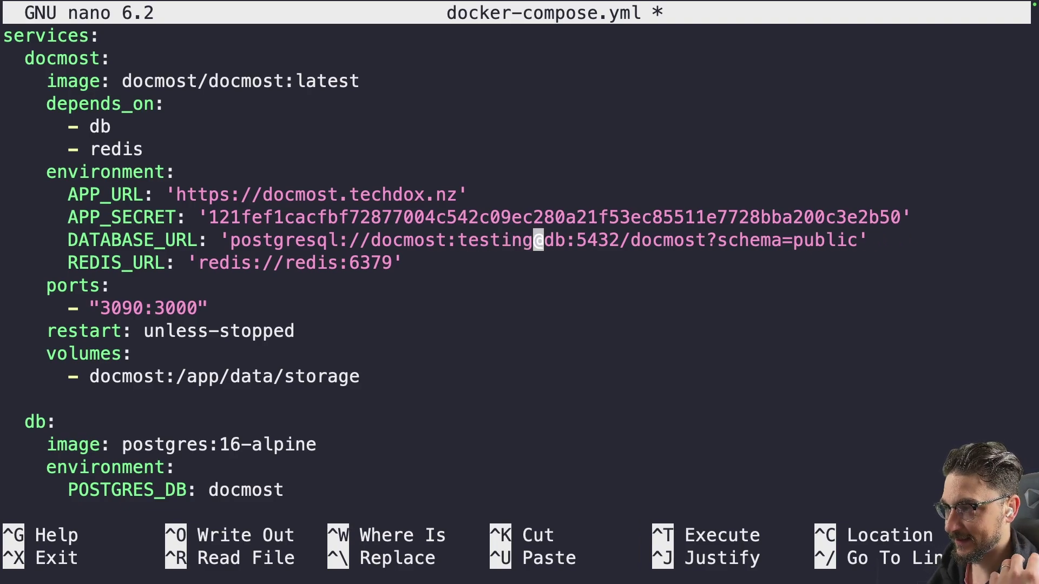
click(397, 262)
key(Left)
key(Left)
key(Left)
key(Left)
key(Left)
key(Left)
key(Left)
key(Left)
key(Left)
key(Left)
key(Left)
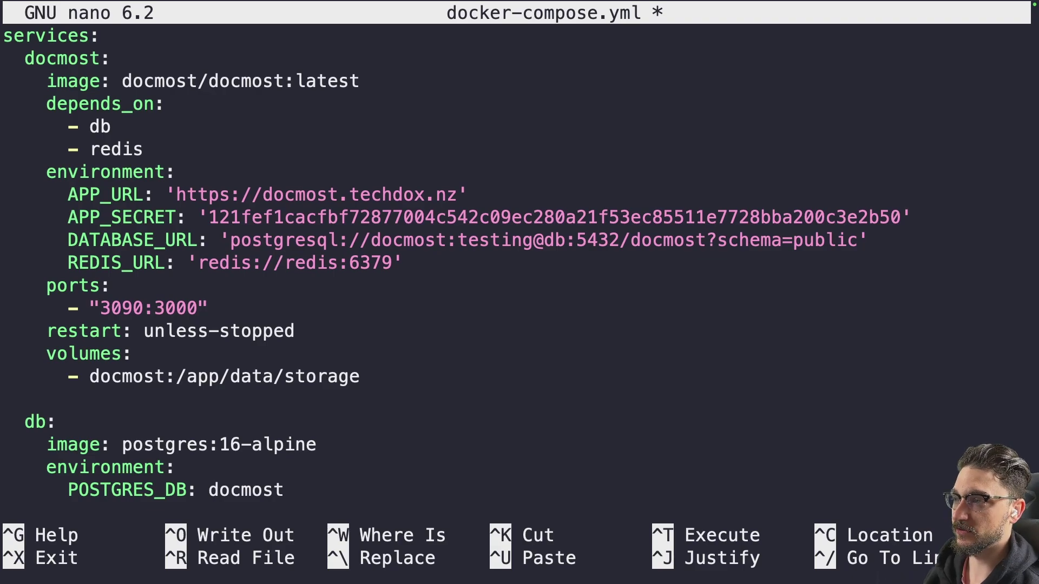
key(Right)
key(Right)
key(Right)
key(Right)
key(Right)
key(Right)
key(Down)
key(Down)
key(Left)
key(Left)
key(Left)
key(Left)
key(Left)
key(Left)
key(Left)
key(Left)
key(Left)
key(Right)
key(Right)
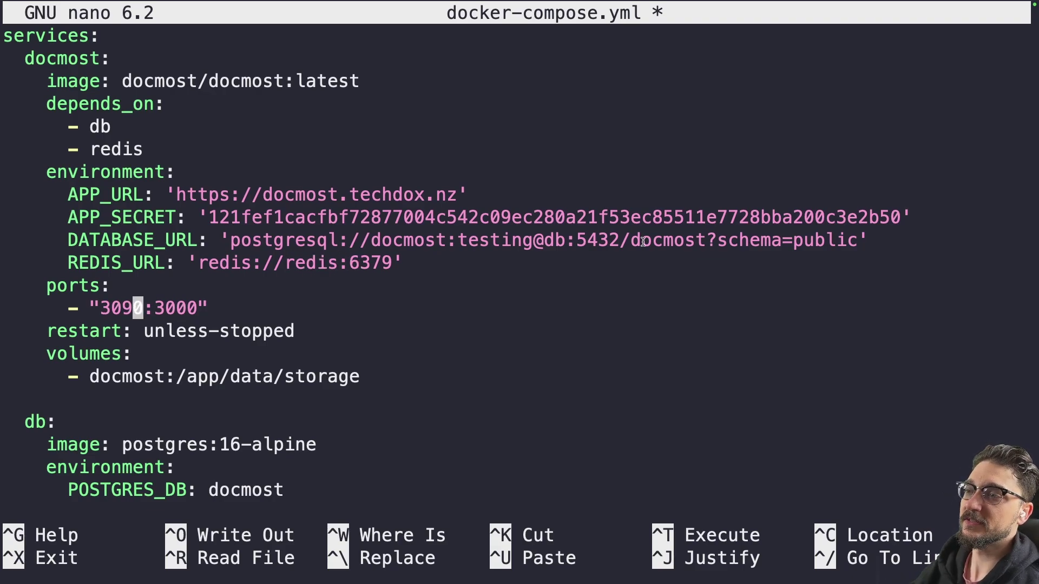
drag(143, 308, 100, 309)
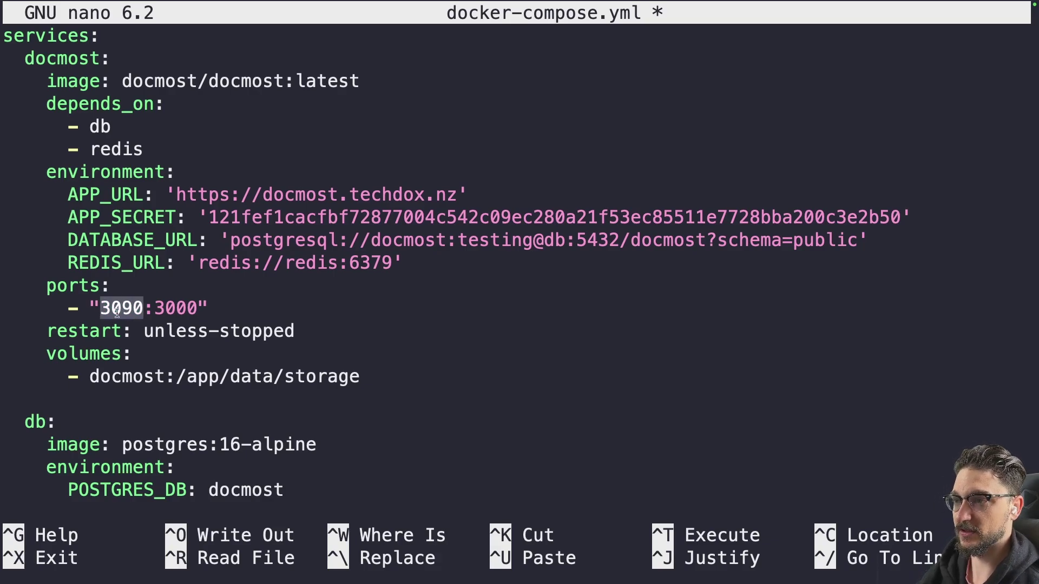
click(144, 309)
key(Left)
key(Left)
key(Right)
key(Right)
key(Right)
key(Right)
key(Right)
key(Right)
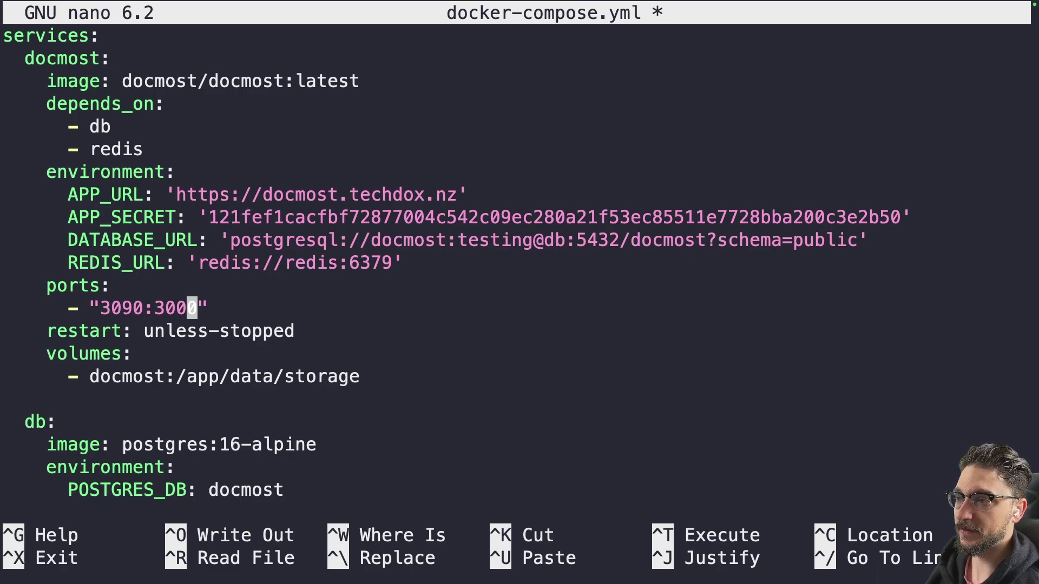
key(Left)
key(Left)
key(Left)
key(Left)
key(Left)
key(Left)
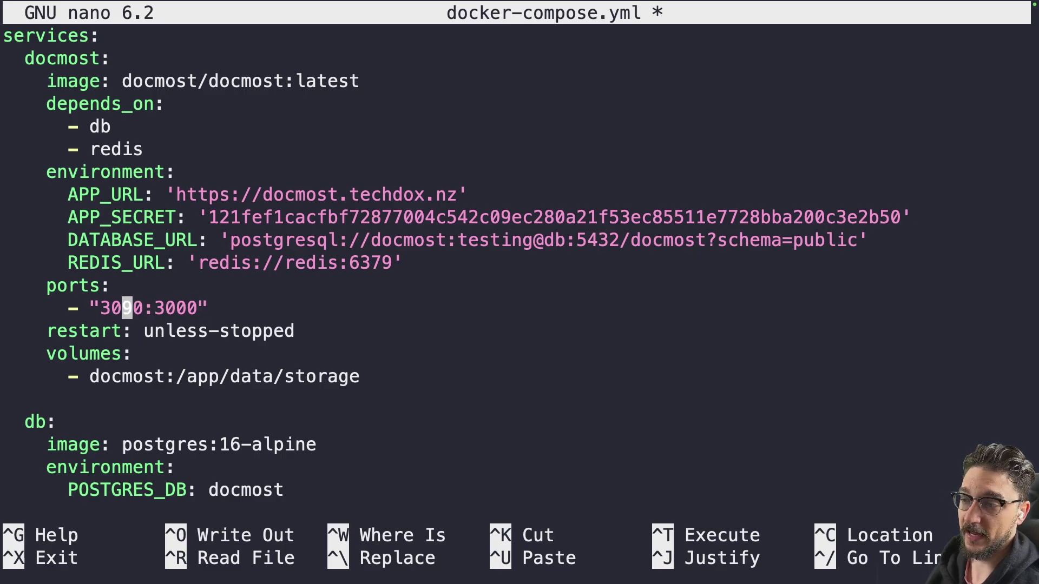
key(Right)
key(Right)
key(Right)
key(Right)
key(Right)
key(Right)
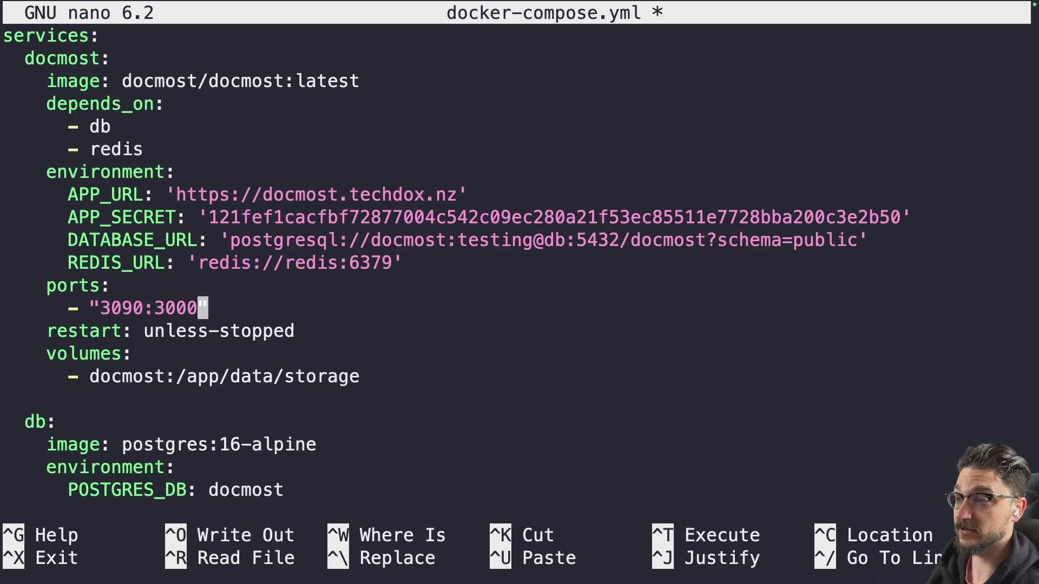
key(Left)
key(Left)
key(Left)
key(Left)
key(Left)
key(Left)
key(Left)
key(Left)
key(Right)
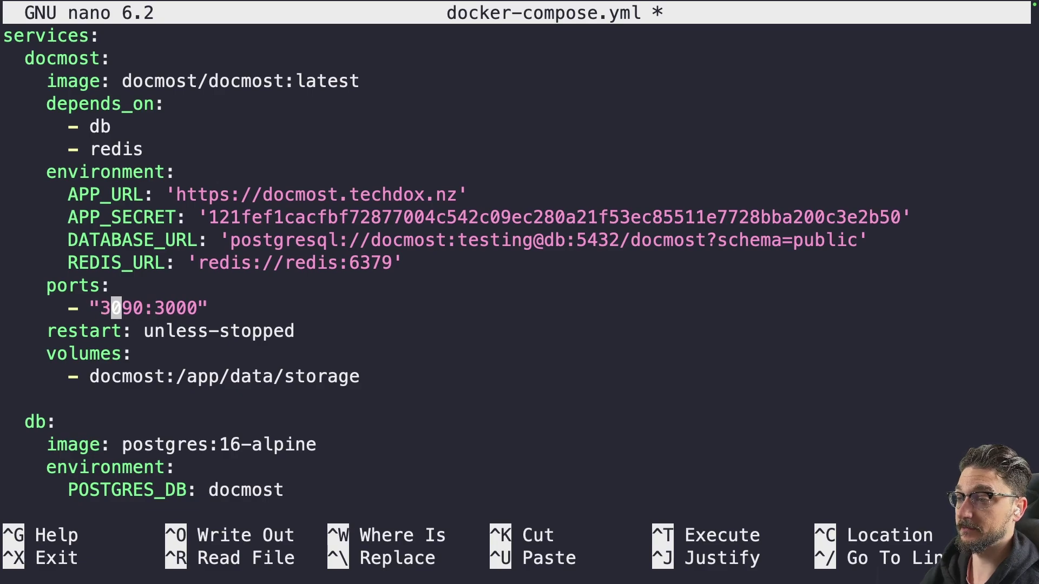
key(Down)
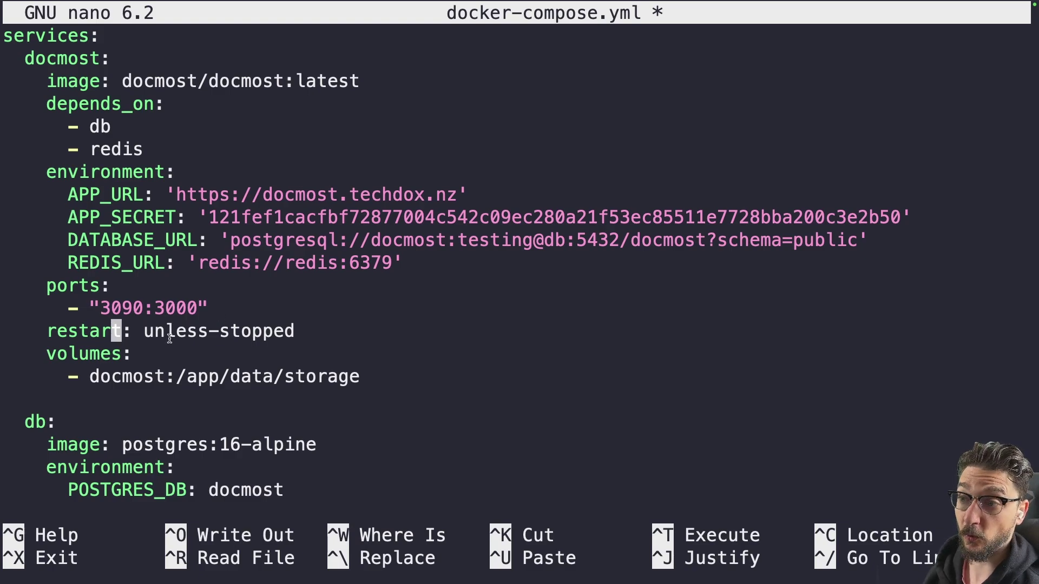
Step: Replace the POSTGRES_PASSWORD placeholder with the same database password
key(Down)
key(Down)
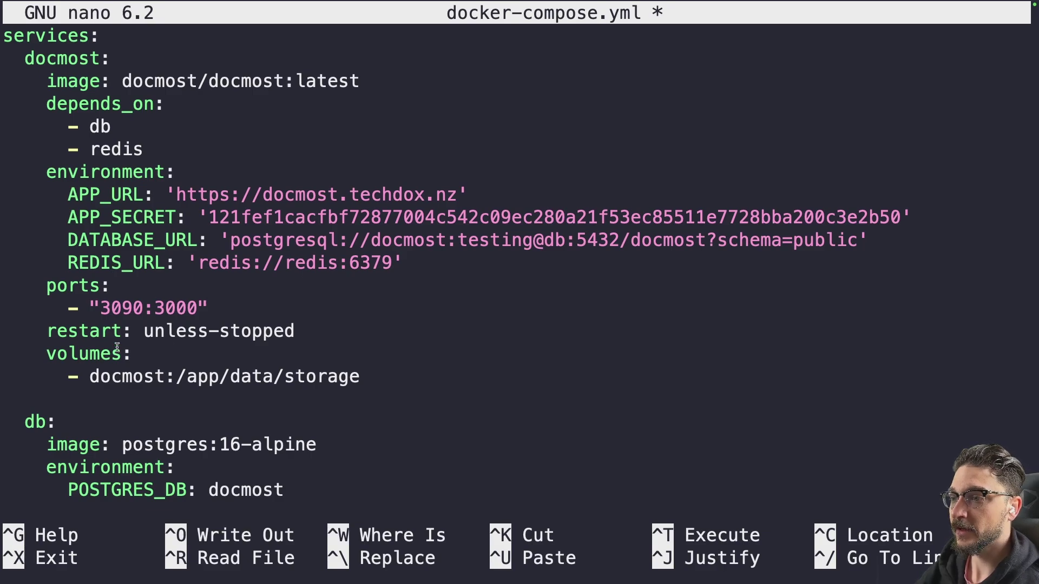
drag(90, 377, 167, 377)
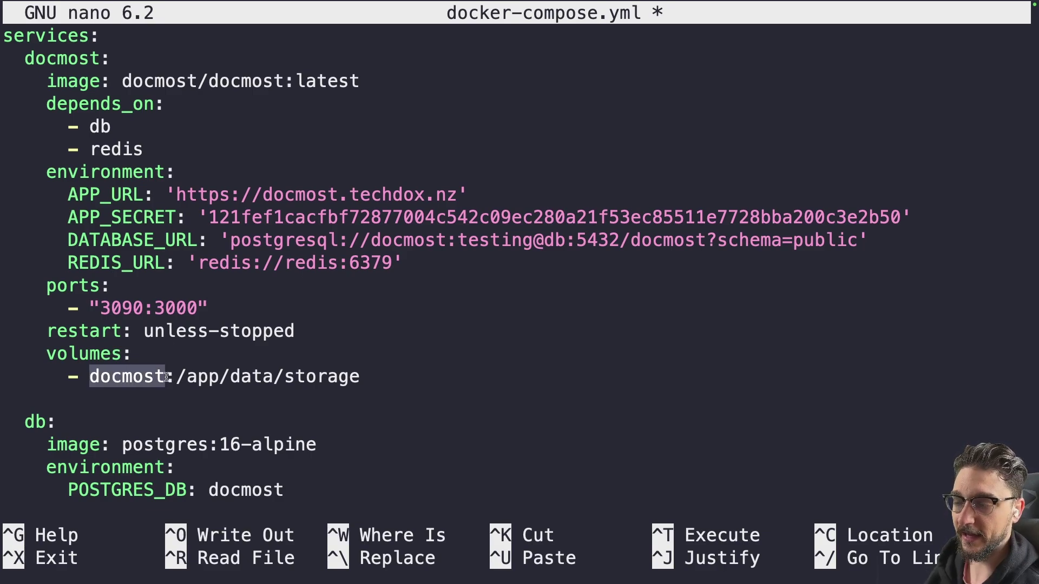
key(Down)
key(Down)
key(Down)
key(Down)
key(Down)
key(Down)
key(Down)
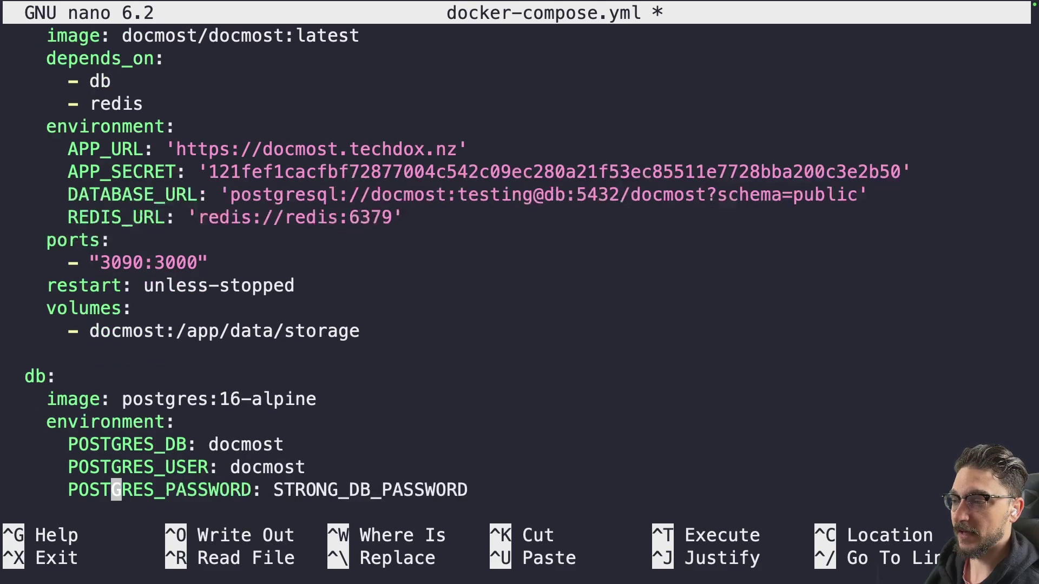
key(Right)
key(Right)
key(Right)
key(Right)
key(Right)
key(Right)
key(Right)
key(Right)
key(Right)
key(Right)
key(Right)
key(Right)
key(Right)
key(Right)
key(Right)
key(Right)
key(Right)
key(Right)
key(Right)
key(Right)
key(Right)
key(Right)
key(Right)
key(Right)
key(Right)
key(Right)
key(Right)
key(Right)
key(Right)
key(Right)
key(Right)
key(Right)
key(Right)
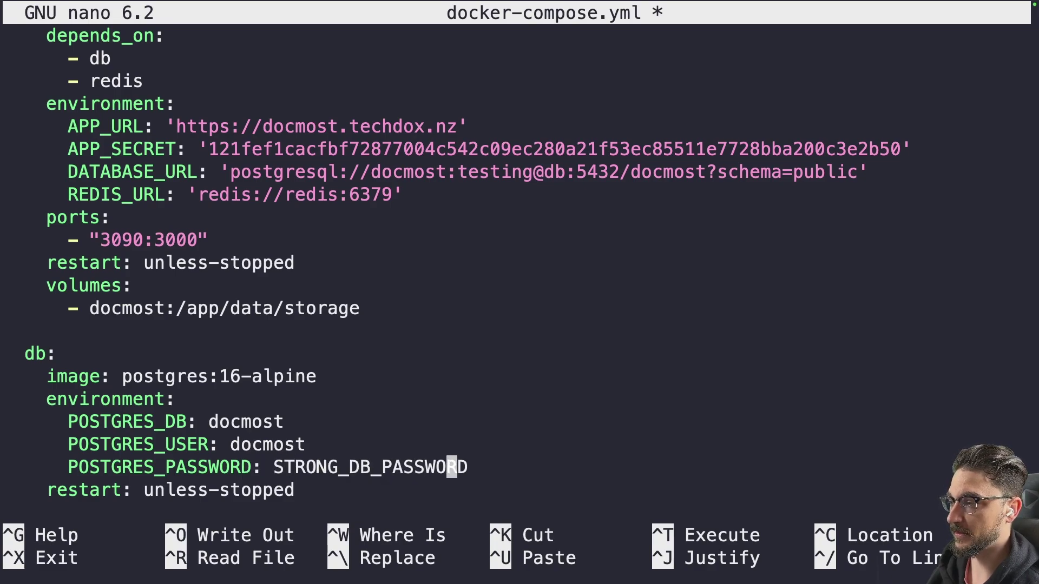
key(BackSpace)
key(BackSpace)
key(BackSpace)
key(BackSpace)
key(BackSpace)
key(BackSpace)
key(BackSpace)
key(BackSpace)
key(BackSpace)
key(BackSpace)
key(BackSpace)
key(BackSpace)
key(BackSpace)
key(BackSpace)
key(BackSpace)
key(BackSpace)
key(BackSpace)
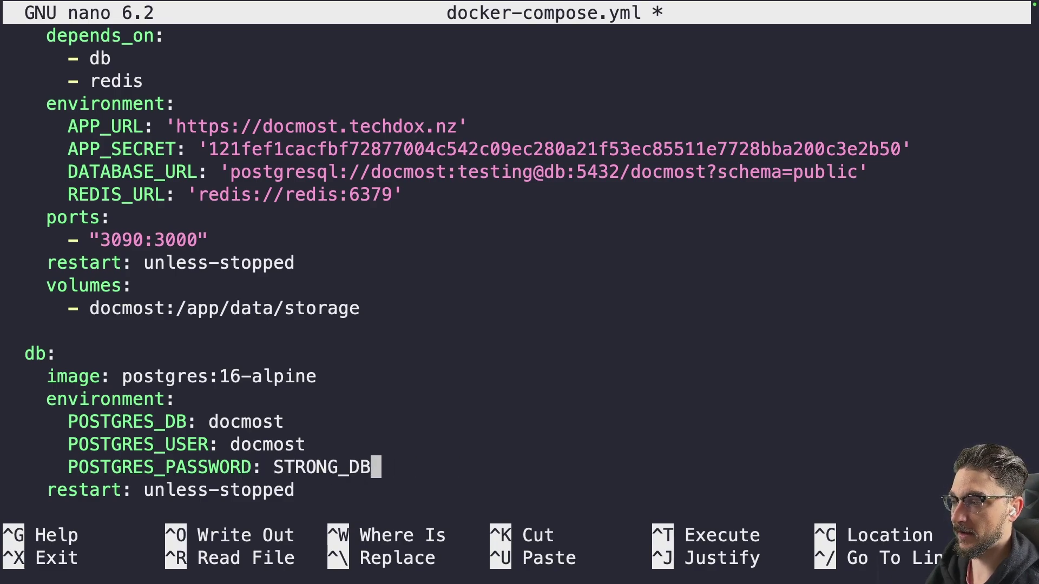
key(BackSpace)
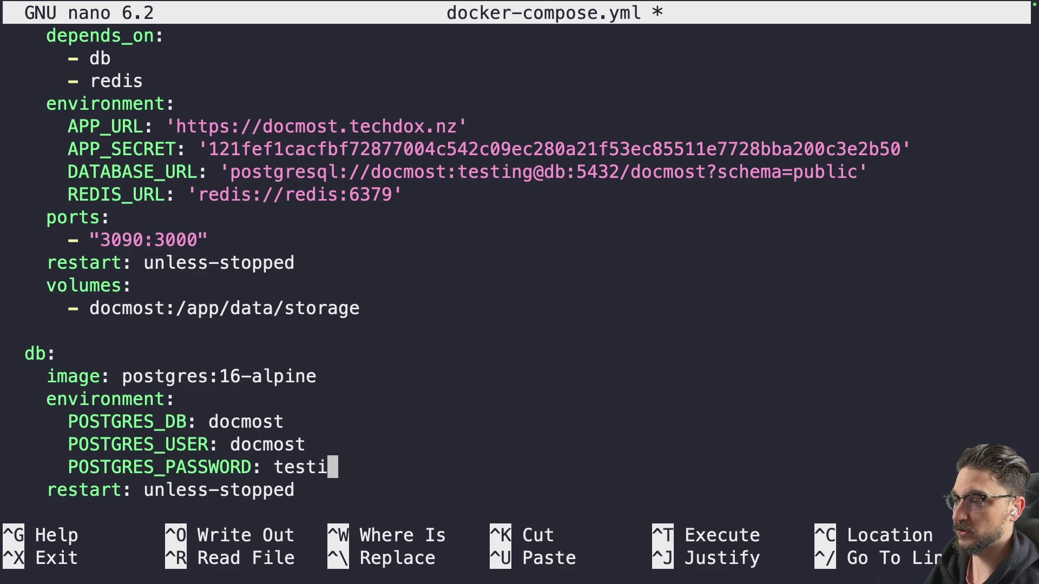
Step: Paste the redis service and volume definitions below db_data and save docker-compose.yml
key(Down)
key(Down)
key(Down)
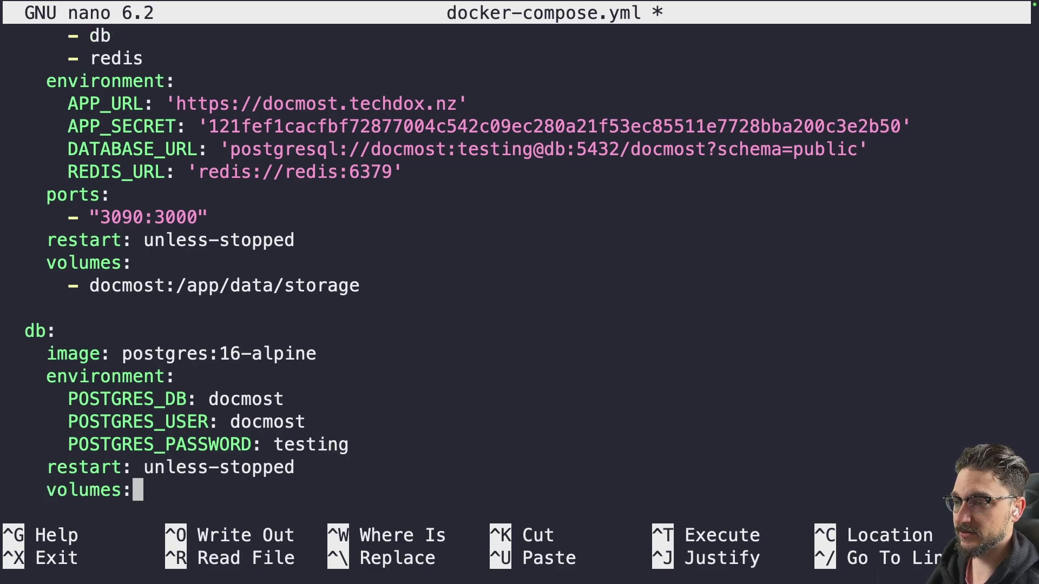
key(Down)
key(Up)
key(Down)
text(redis:   image: redis:7.2-alpine   restart: unless-stopped   volumes:    - redis_data:/data)
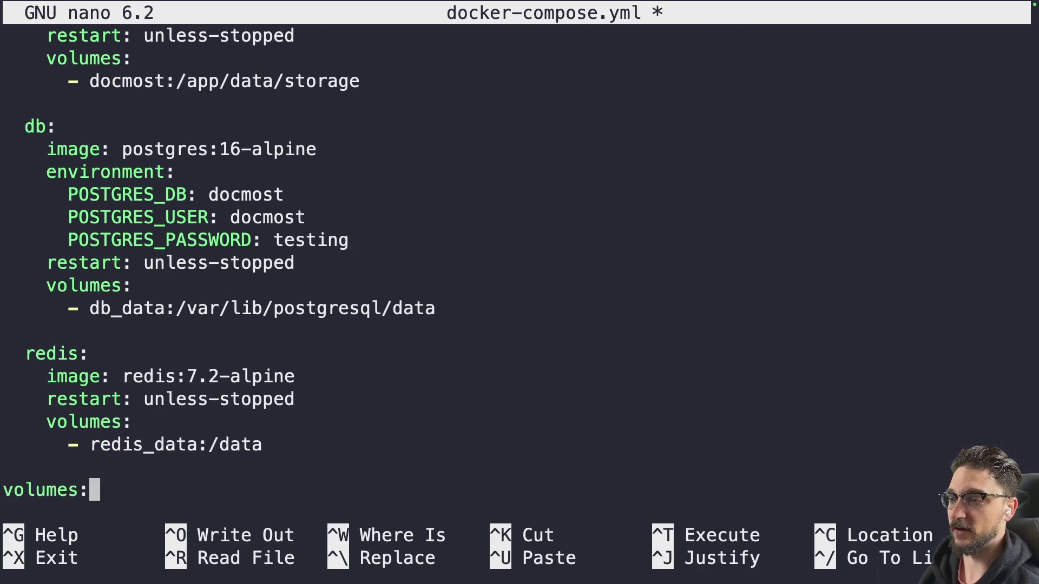
key(Up)
key(Up)
key(Up)
key(Up)
key(Down)
key(Down)
key(Down)
key(Down)
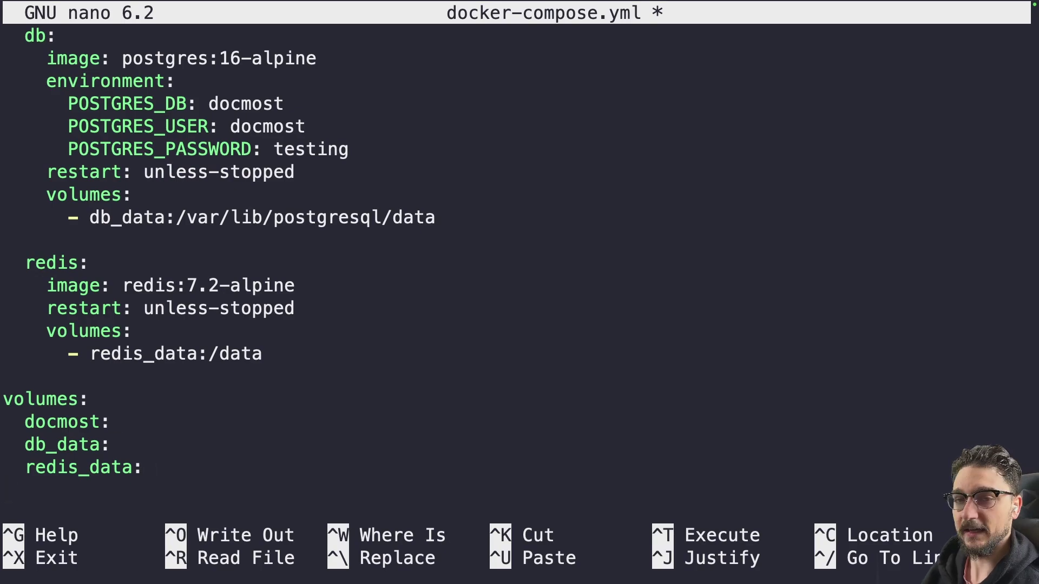
key(ctrl+o)
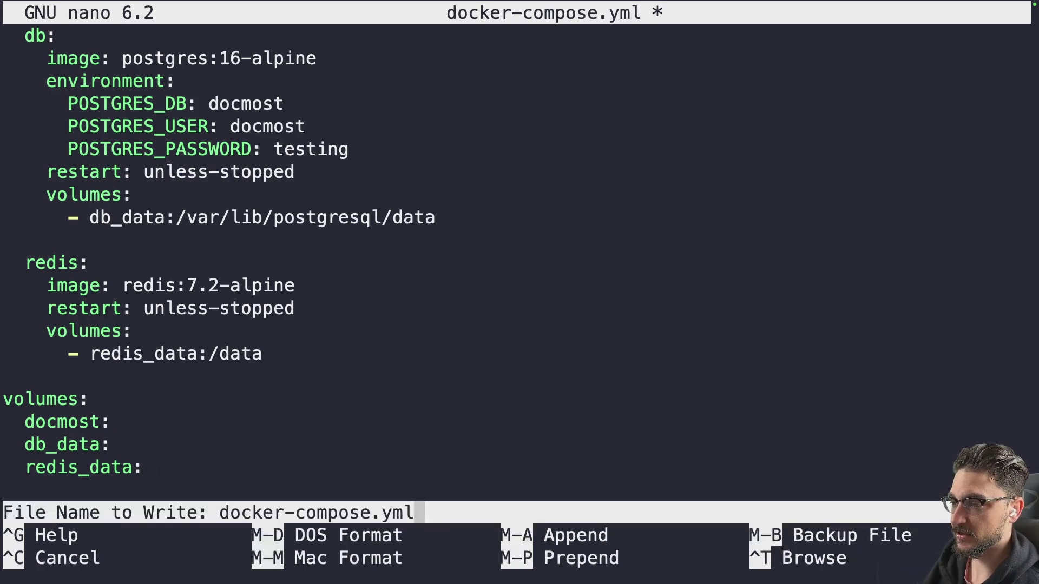
key(Return)
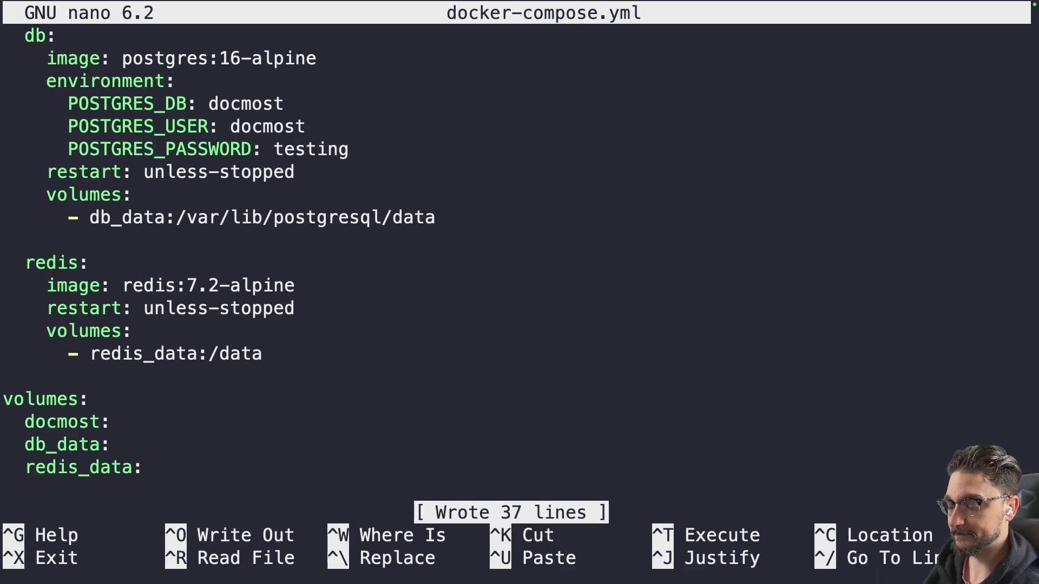
Step: Exit nano, clear the terminal and list the docmost folder's files
key(ctrl+x)
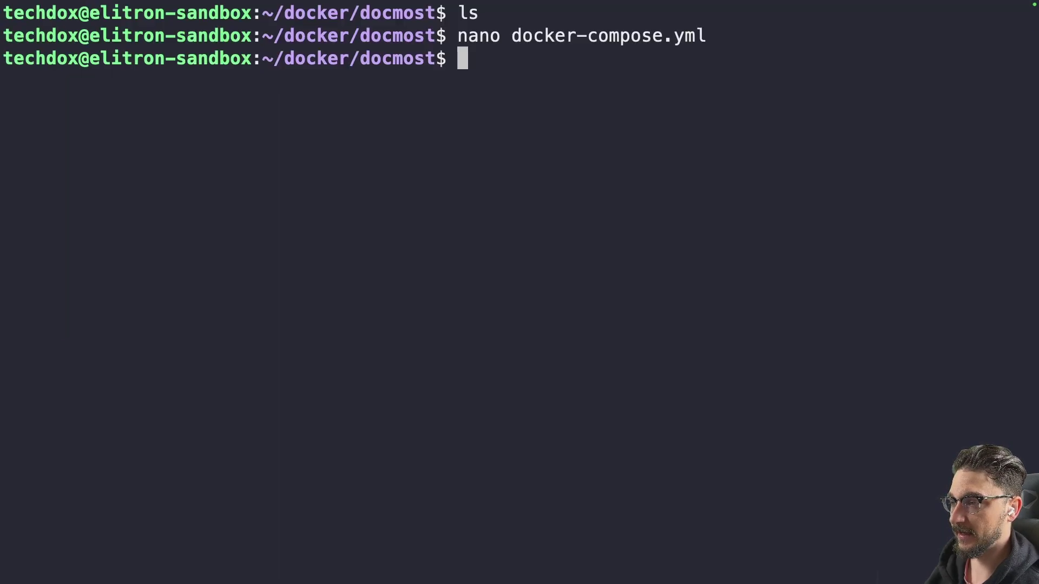
key(ctrl+l)
text(ls)
key(Return)
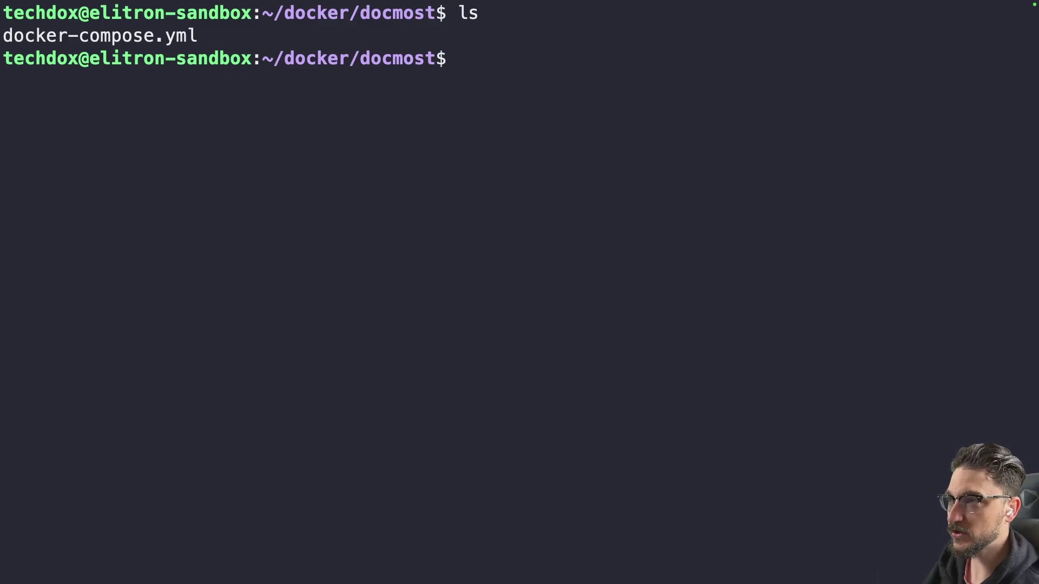
Step: Start the stack with docker compose up -d and check the created volumes and containers
text(docker com)
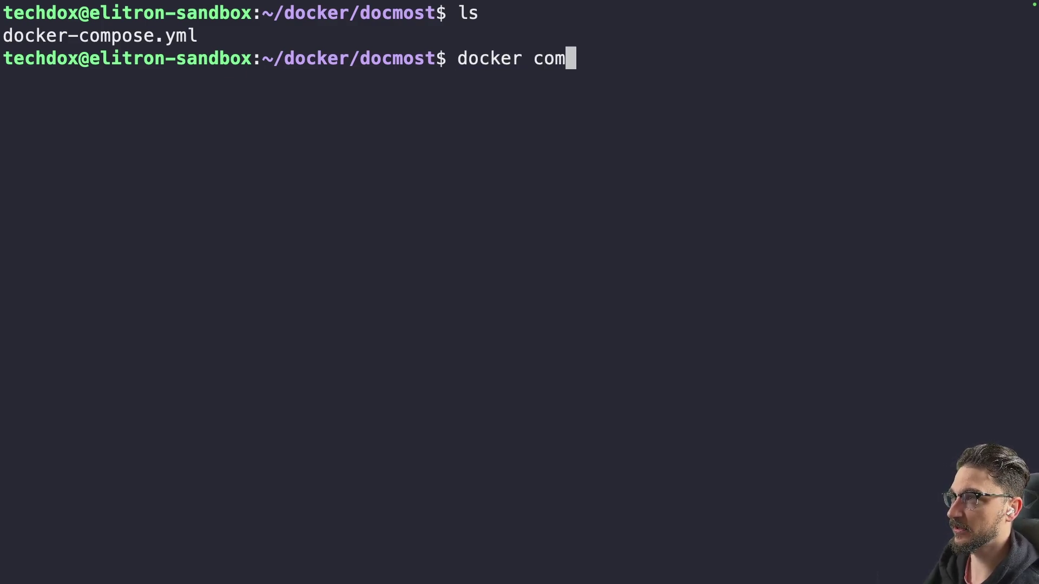
text(pose up -d)
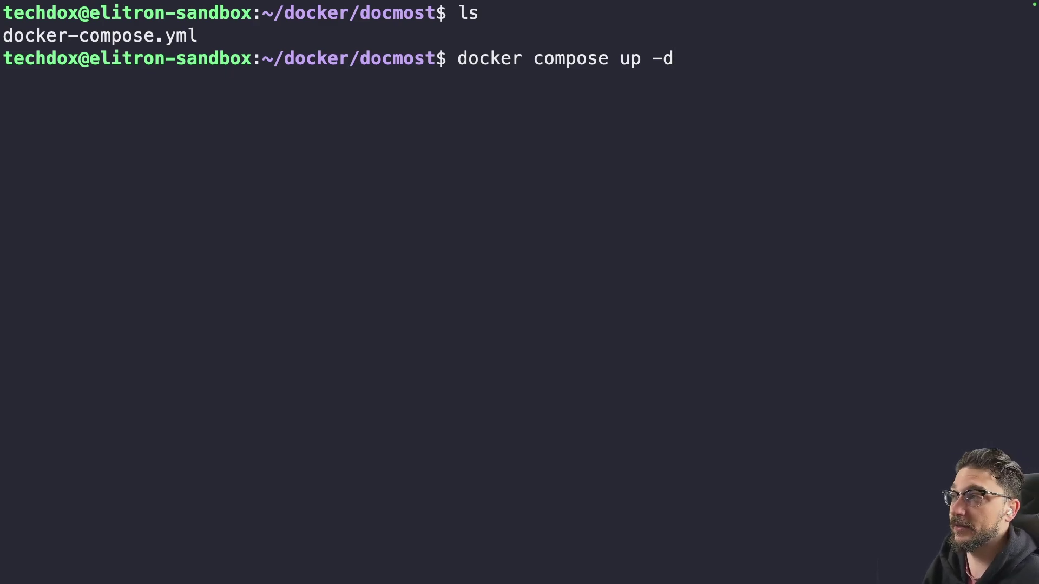
key(Return)
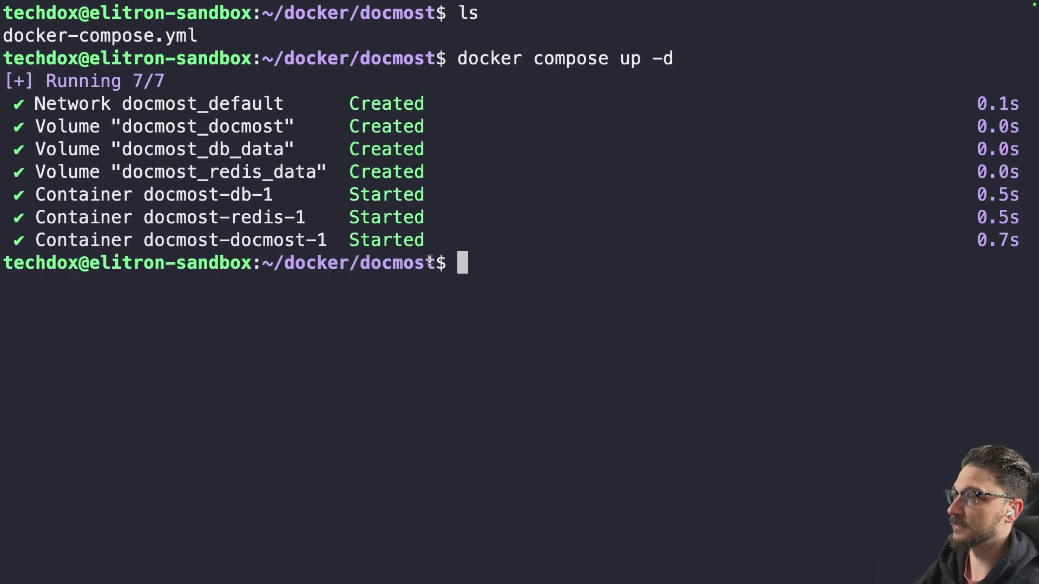
drag(432, 242, 11, 124)
click(595, 392)
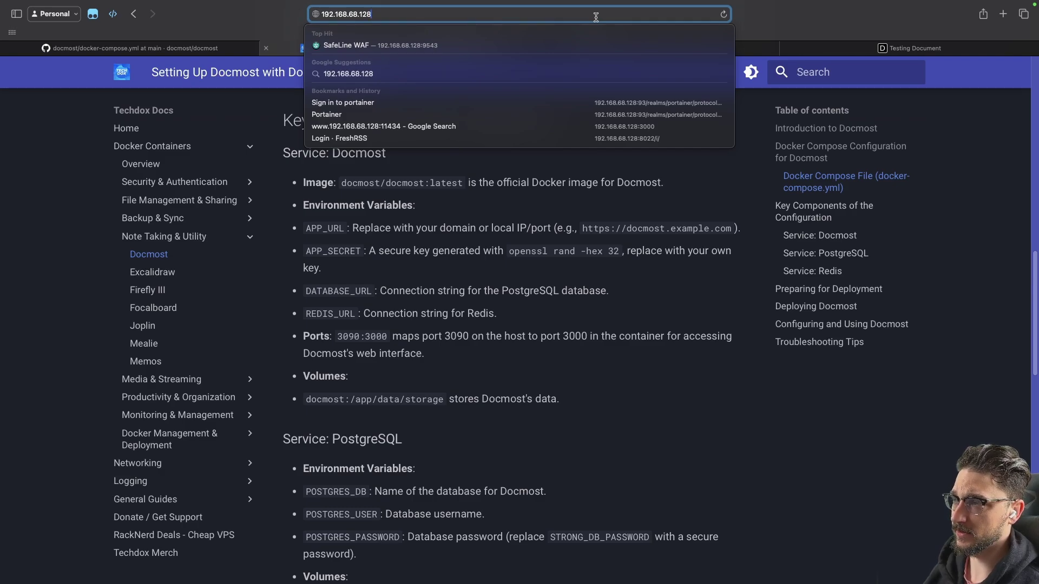
Step: Load 192.168.68.128:3090 and zoom the Create workspace page in two steps
text(:3090)
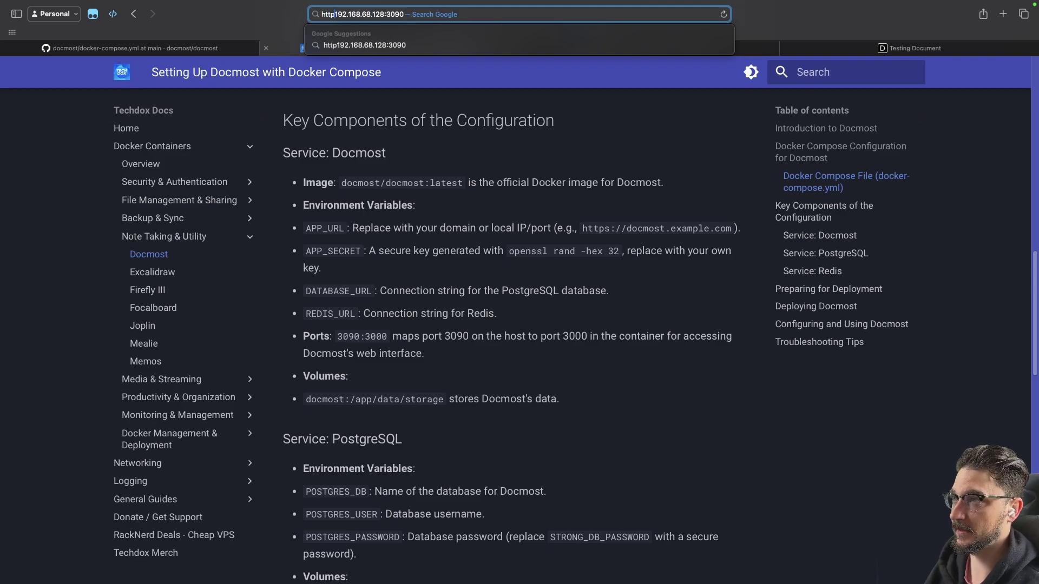
key(Return)
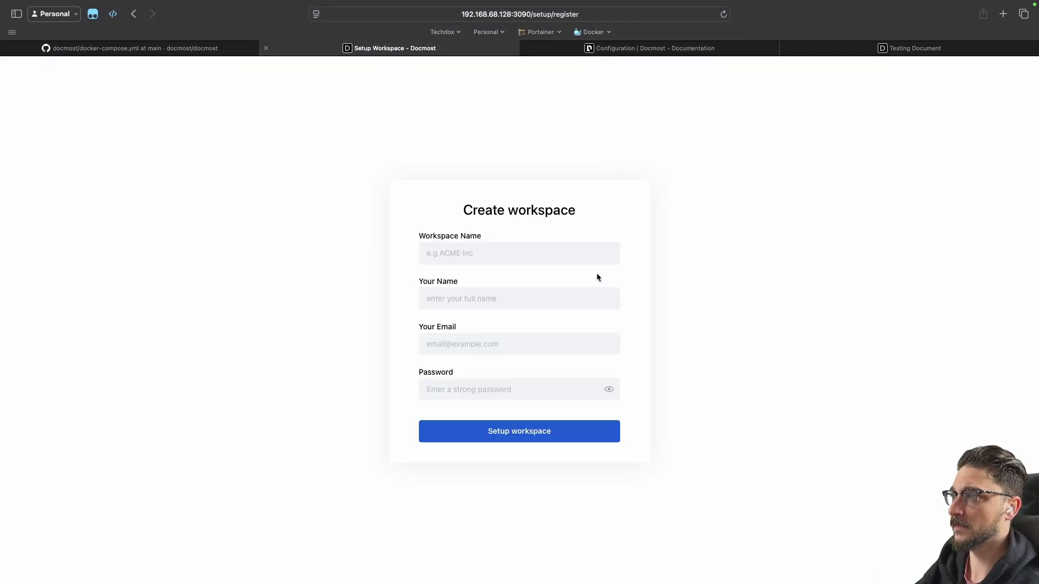
key(super+plus)
key(super+plus)
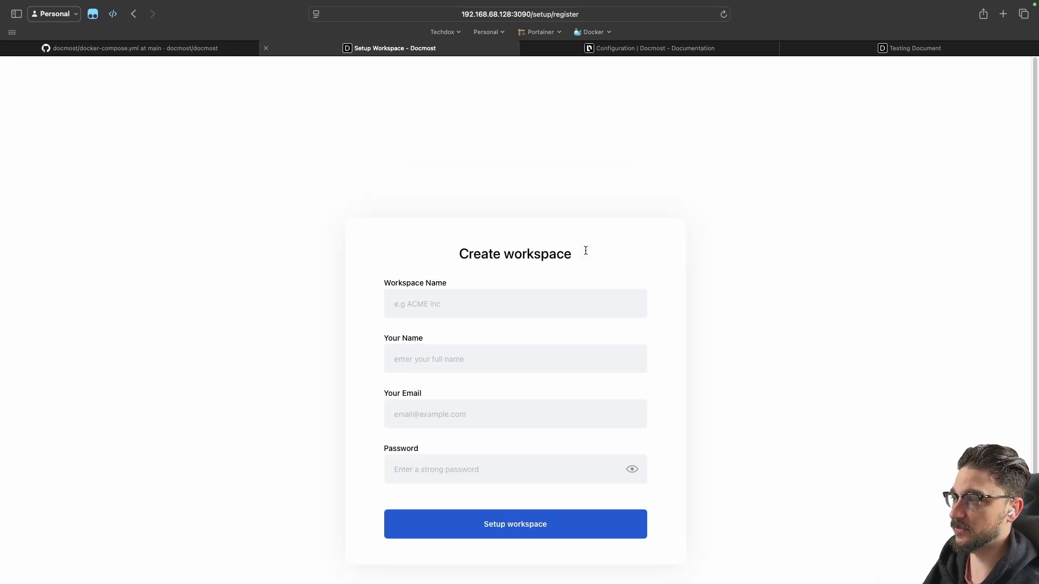
key(super+plus)
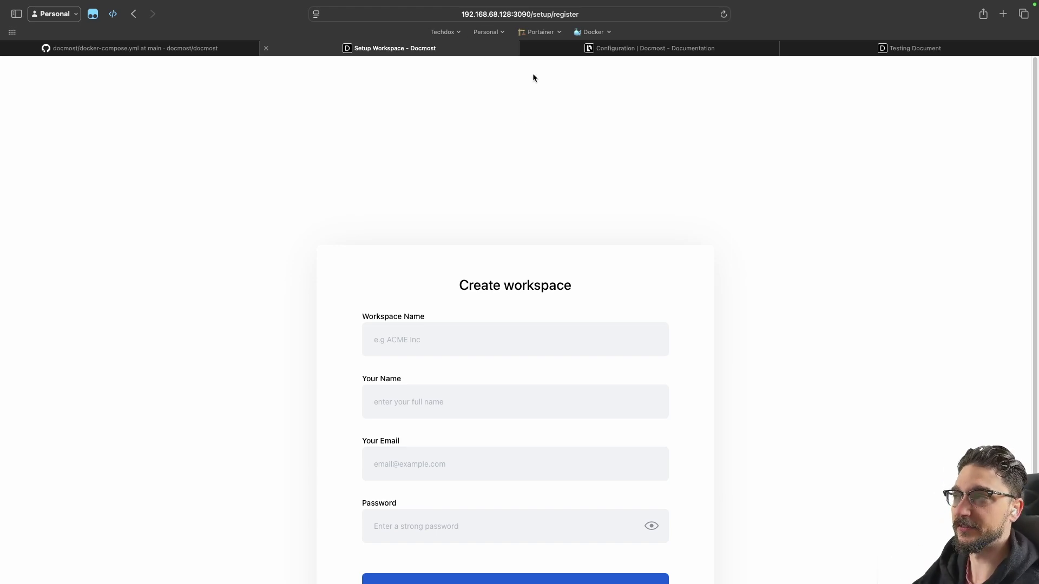
Step: Load the setup page via docmost.techdox.nz/ instead of the IP address
click(535, 21)
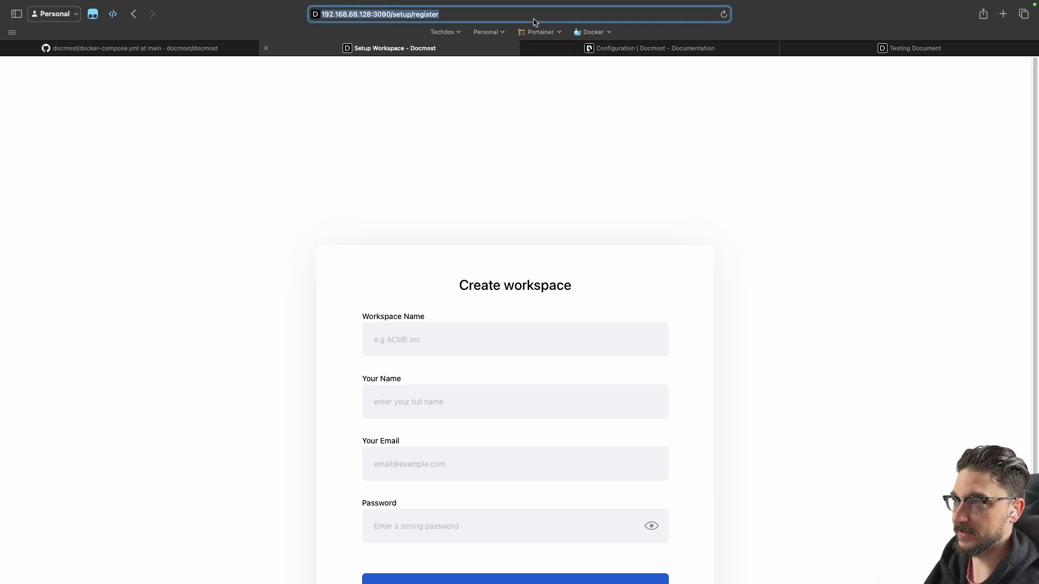
text(docs.techdox.nz/)
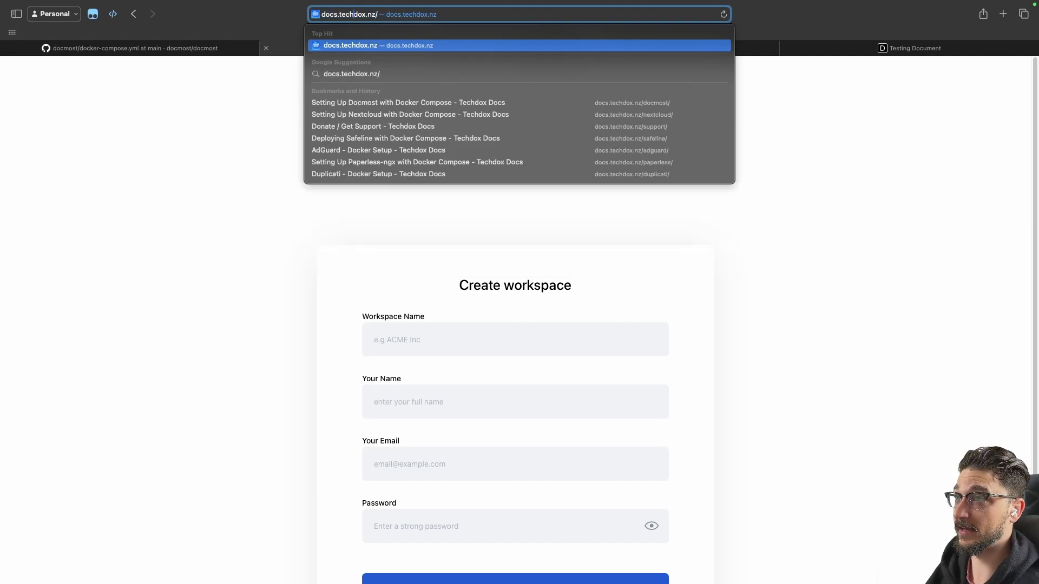
key(BackSpace)
text(most)
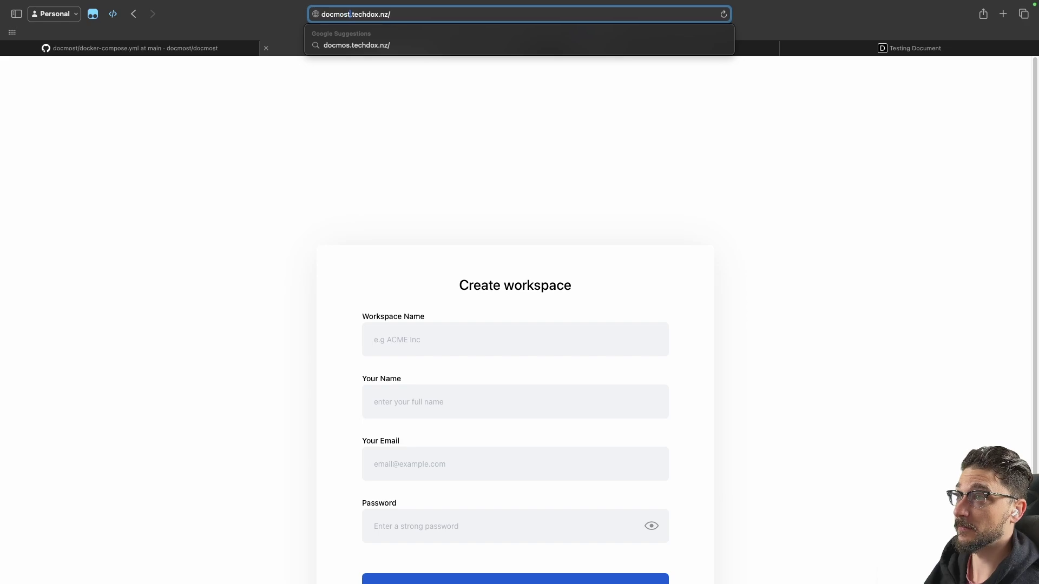
key(Return)
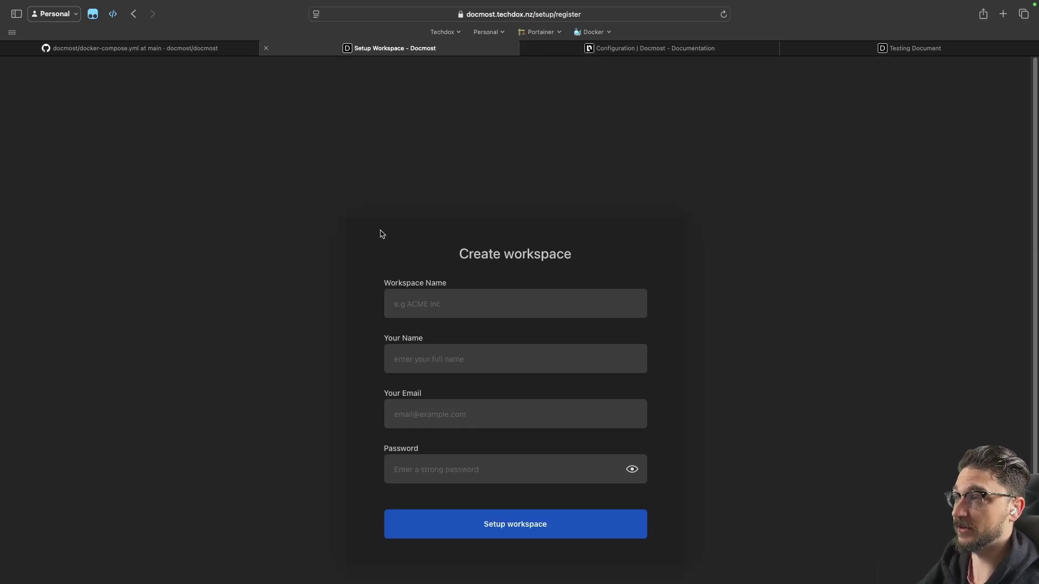
scroll(378, 234, down, 1)
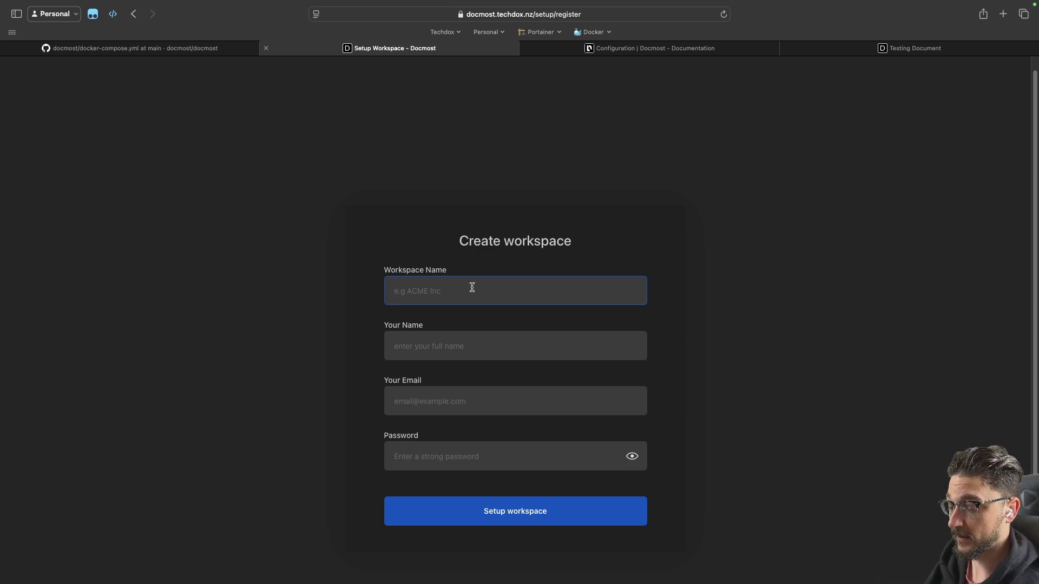
Step: Enter the Youtube - Techdox workspace name and admin password, submit, and skip saving the password
text(Youtube -)
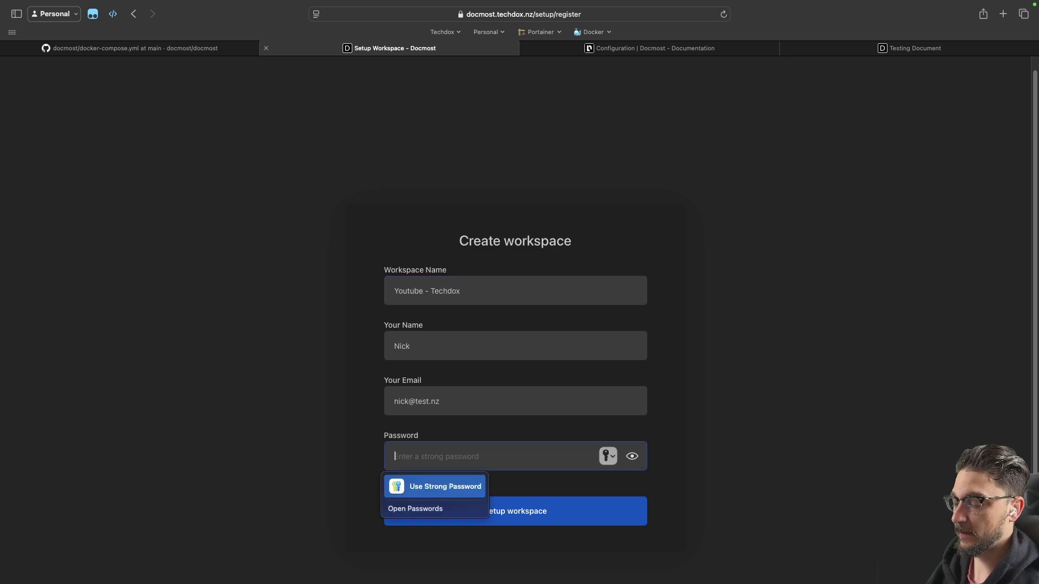
text(*******)
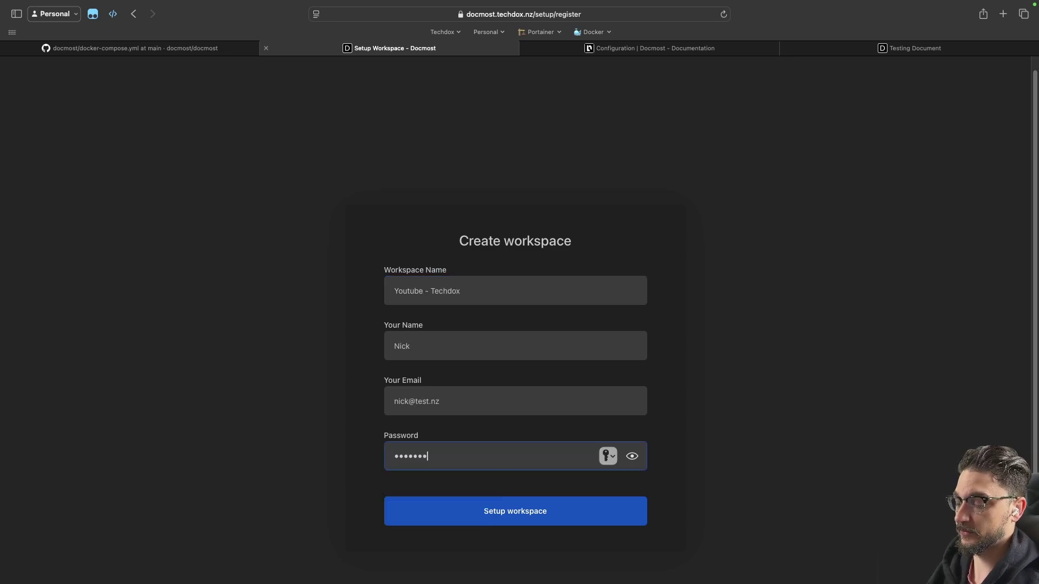
click(516, 516)
click(522, 360)
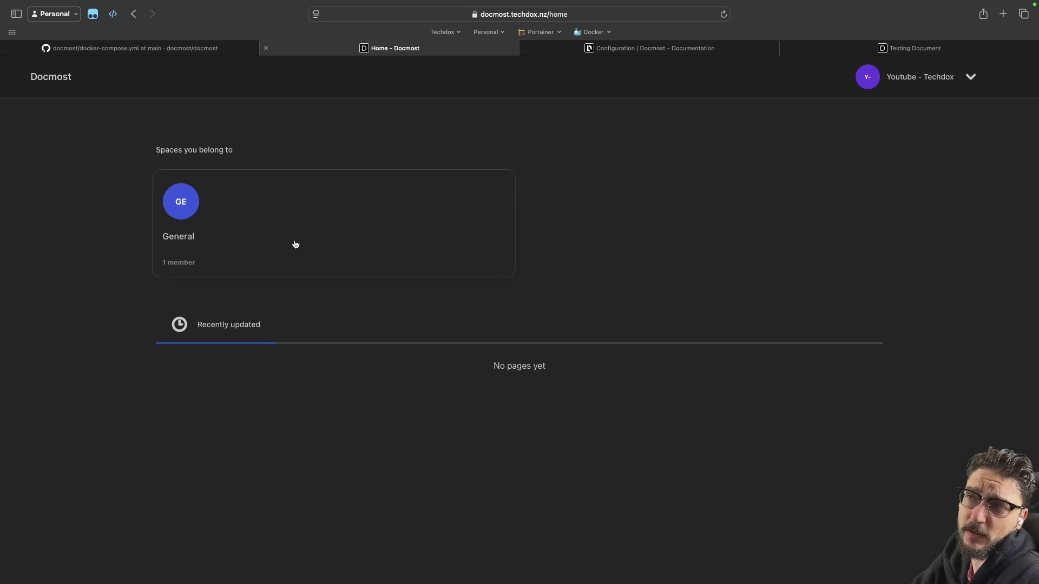
Step: Open the General space, show its sidebar, and add a new untitled page under Pages
click(278, 248)
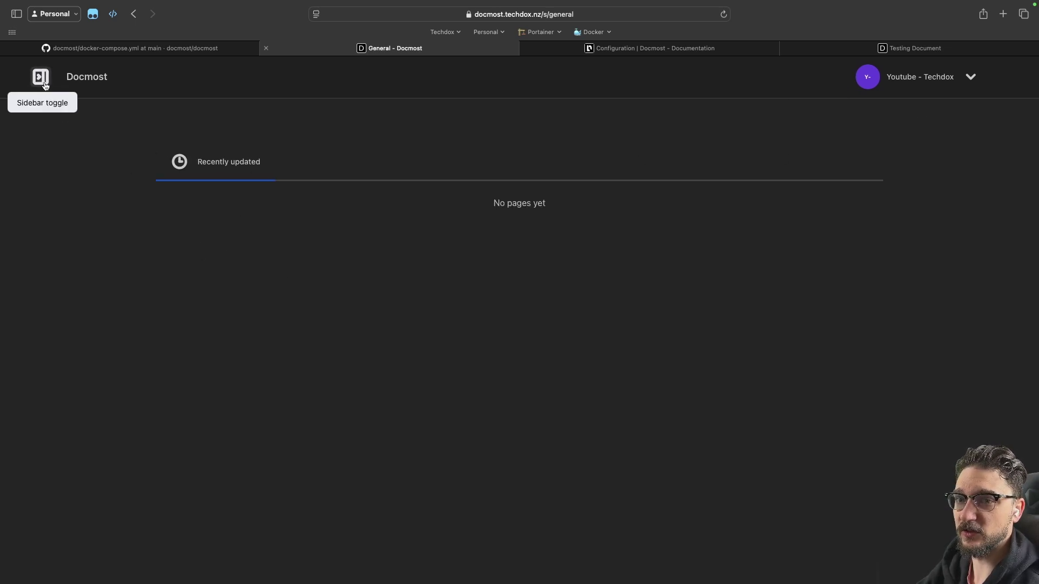
click(41, 81)
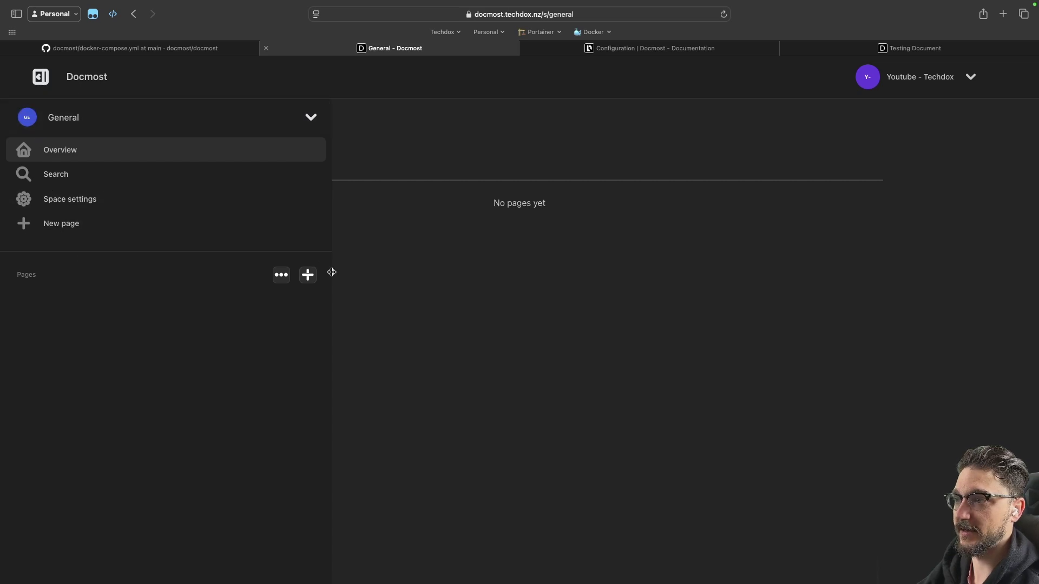
click(308, 276)
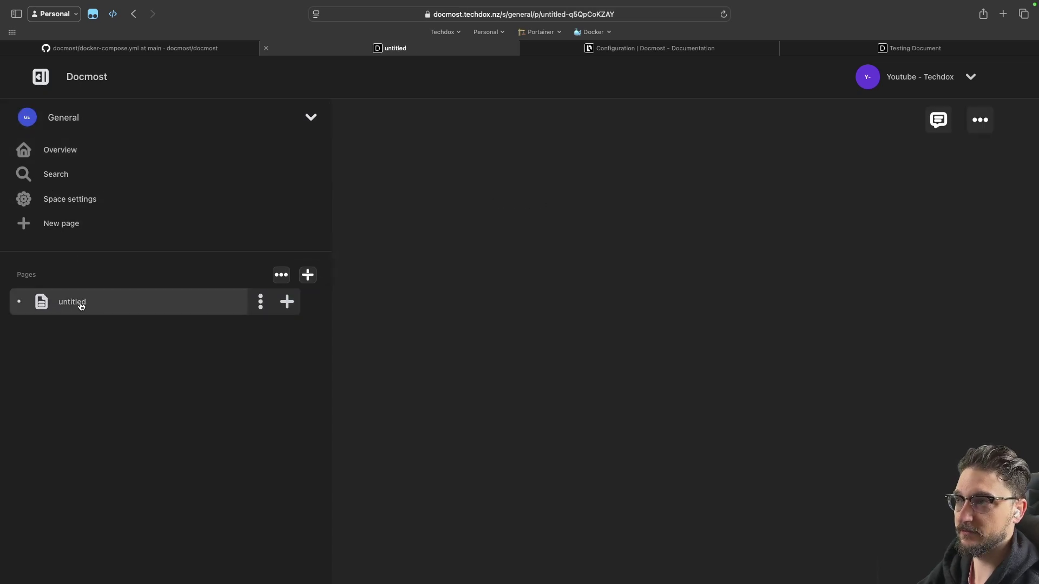